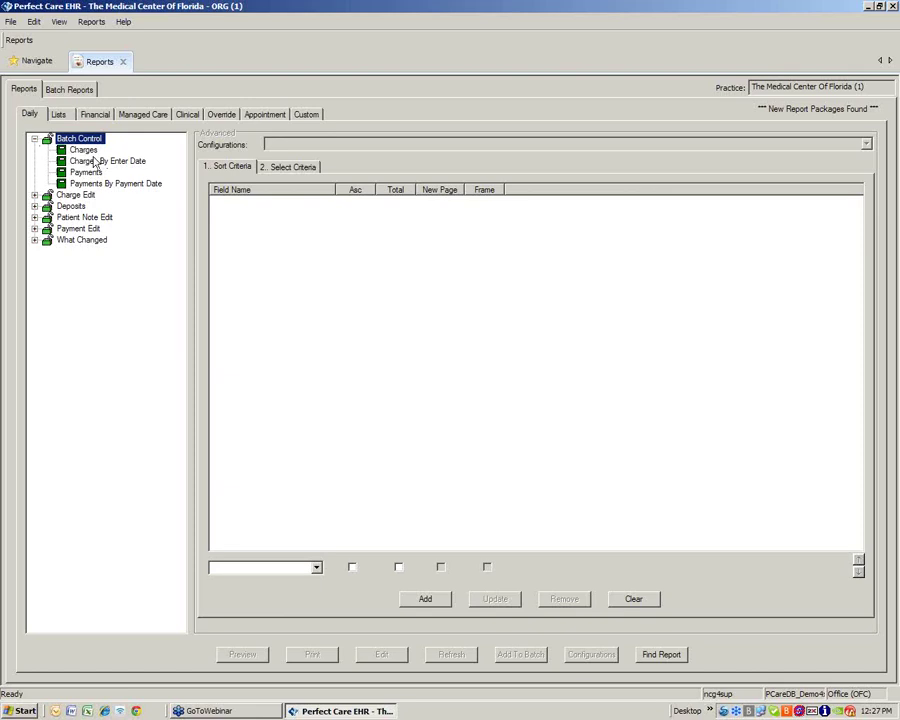
Open the Batch Control Charges report and apply the Previous Month By End Date configuration
left_click(86, 151)
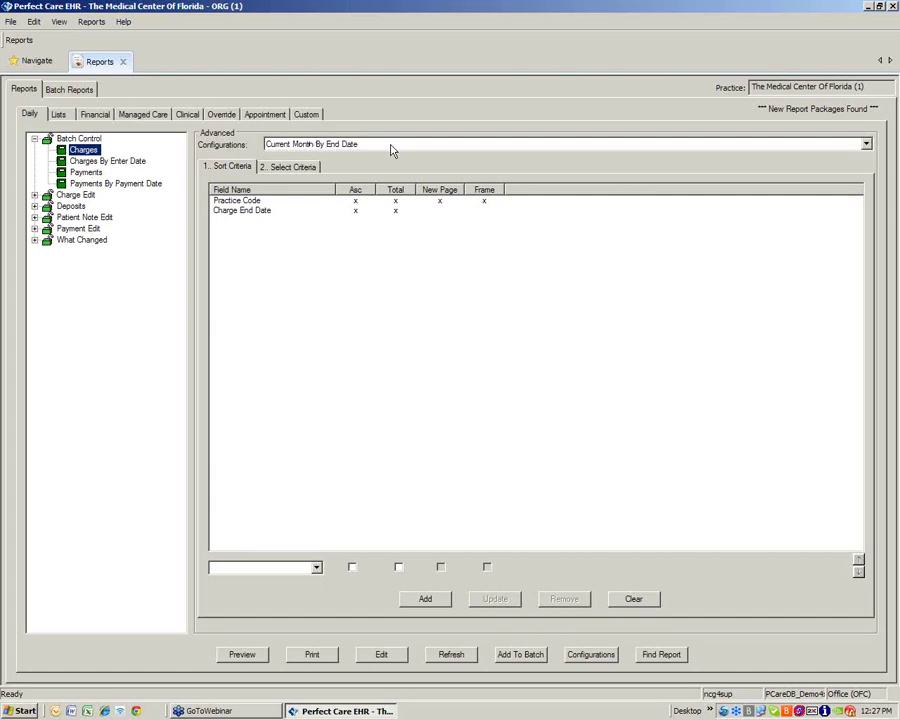
left_click(866, 145)
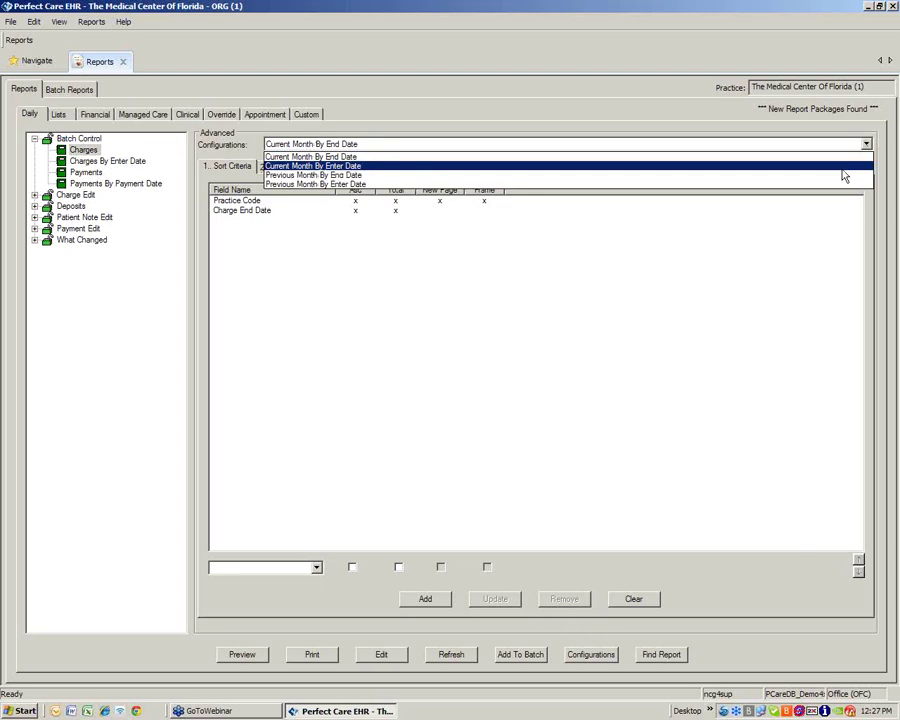
left_click(647, 352)
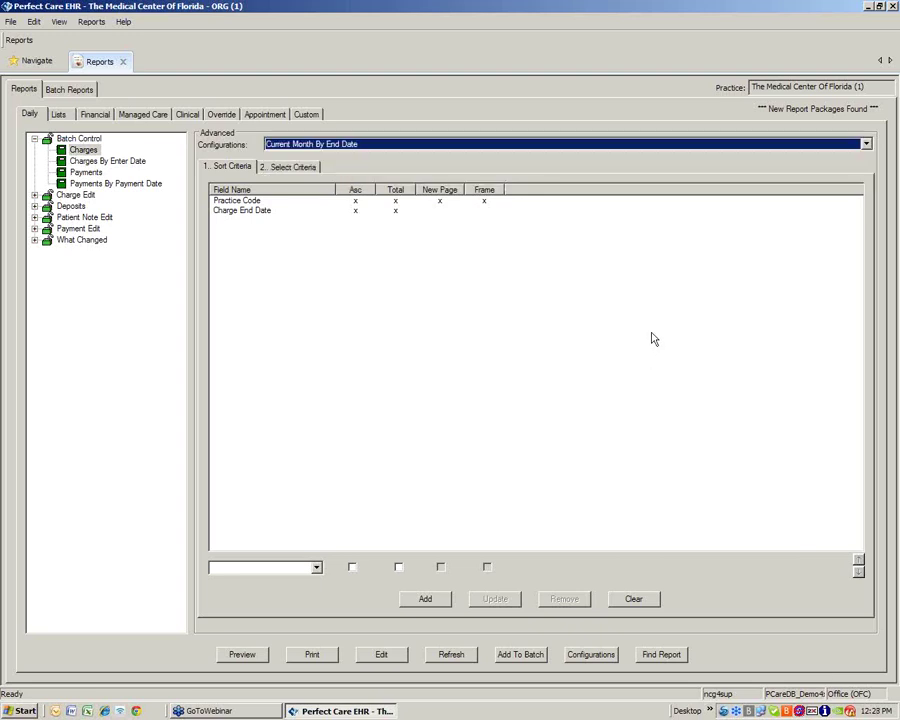
left_click(354, 146)
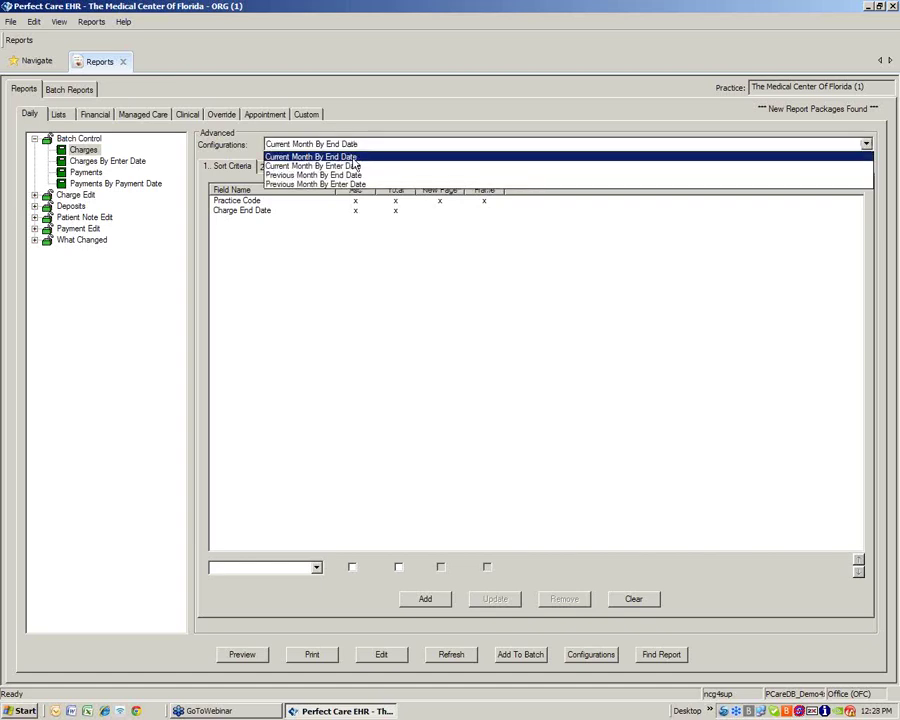
left_click(359, 176)
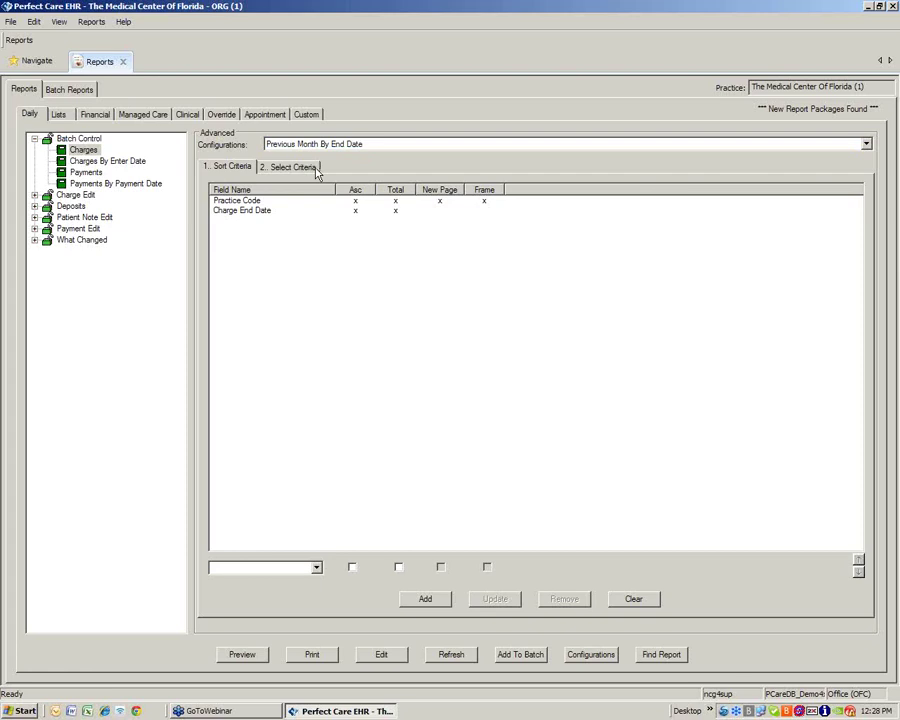
Review the fields available for sorting the Charges report, then show its selection criteria
left_click(253, 216)
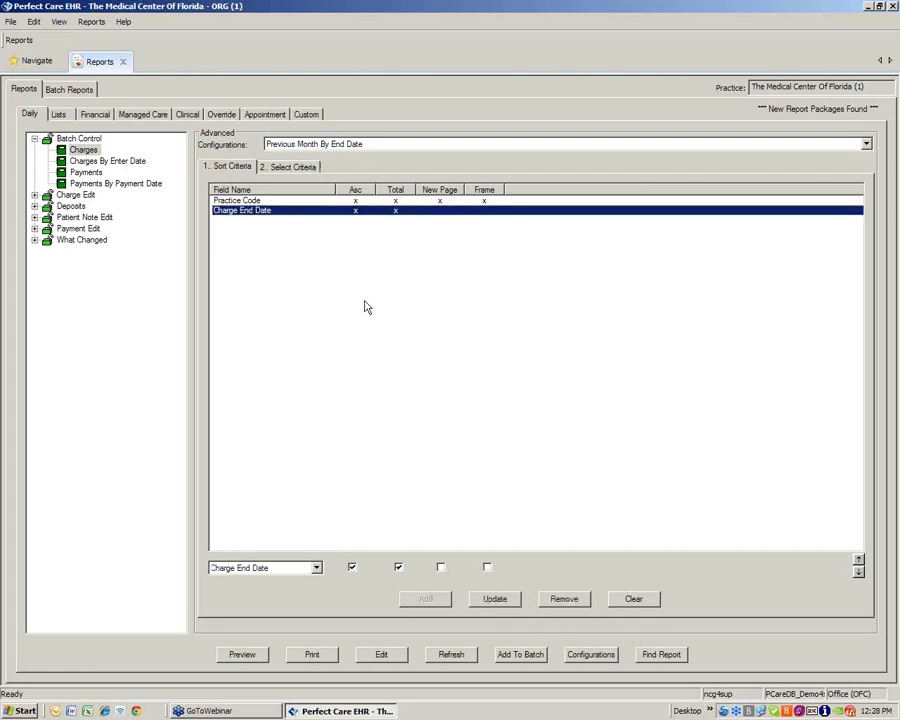
left_click(316, 568)
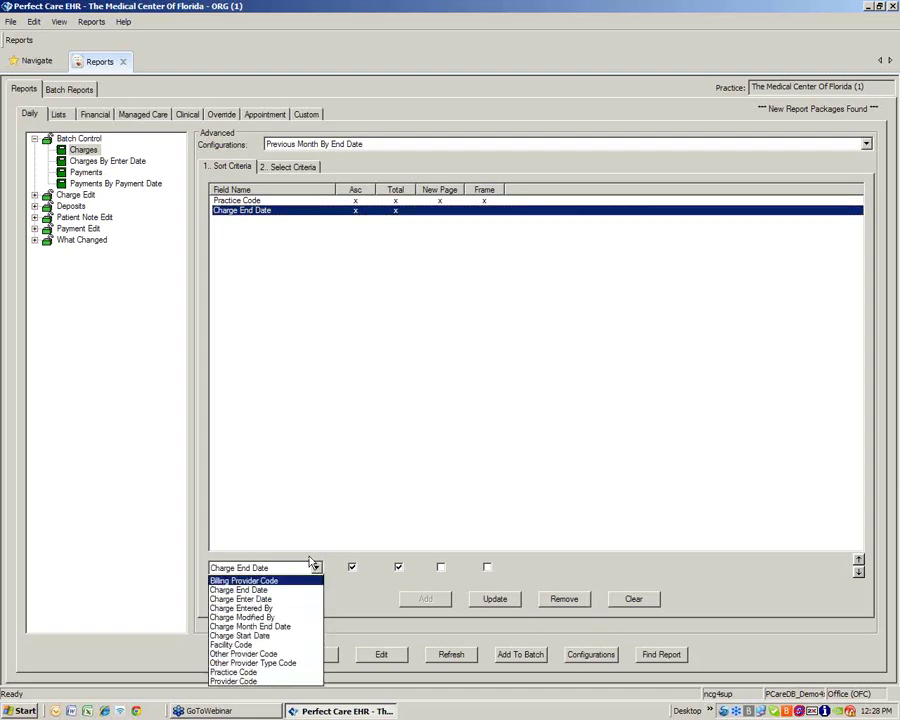
left_click(308, 499)
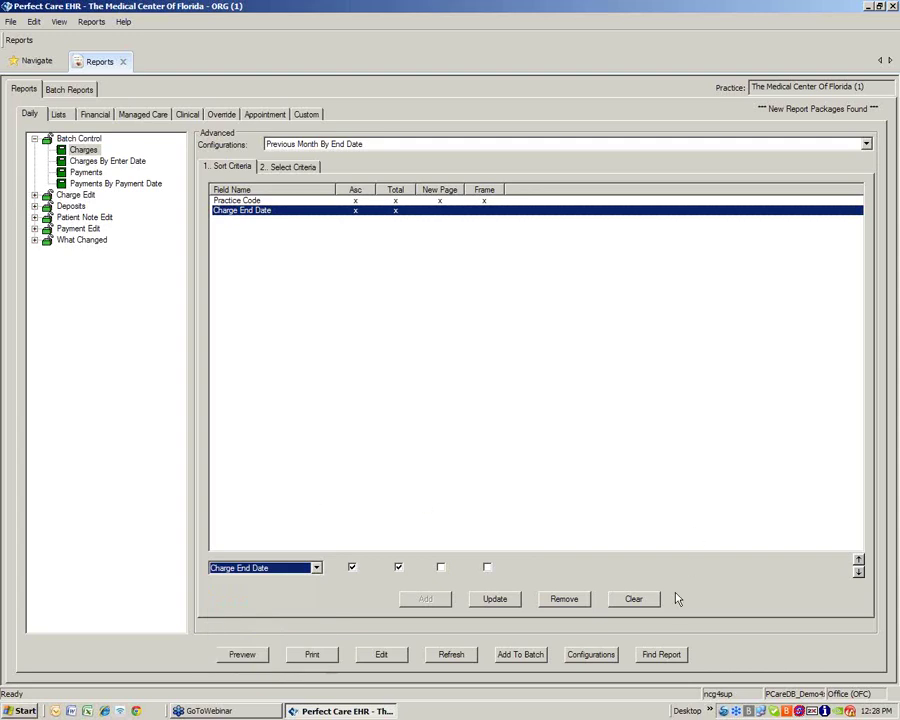
left_click(646, 596)
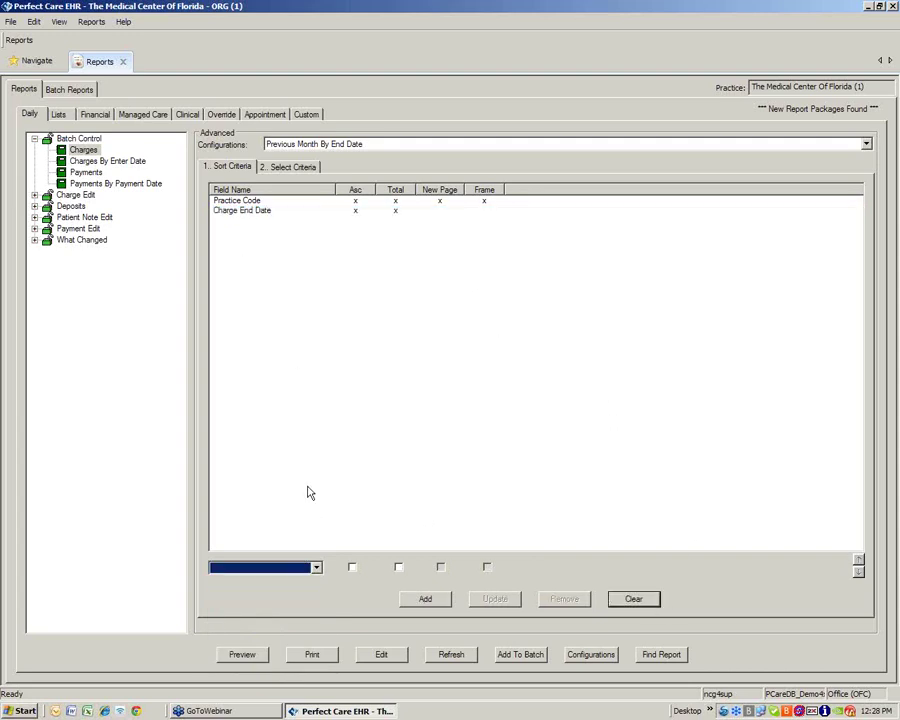
left_click(316, 569)
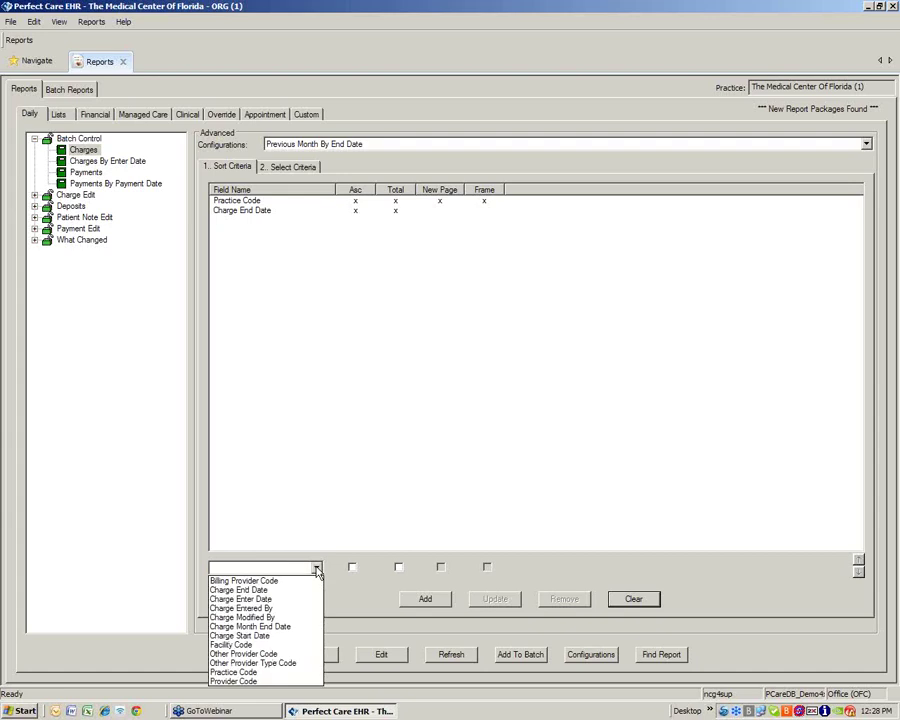
left_click(298, 627)
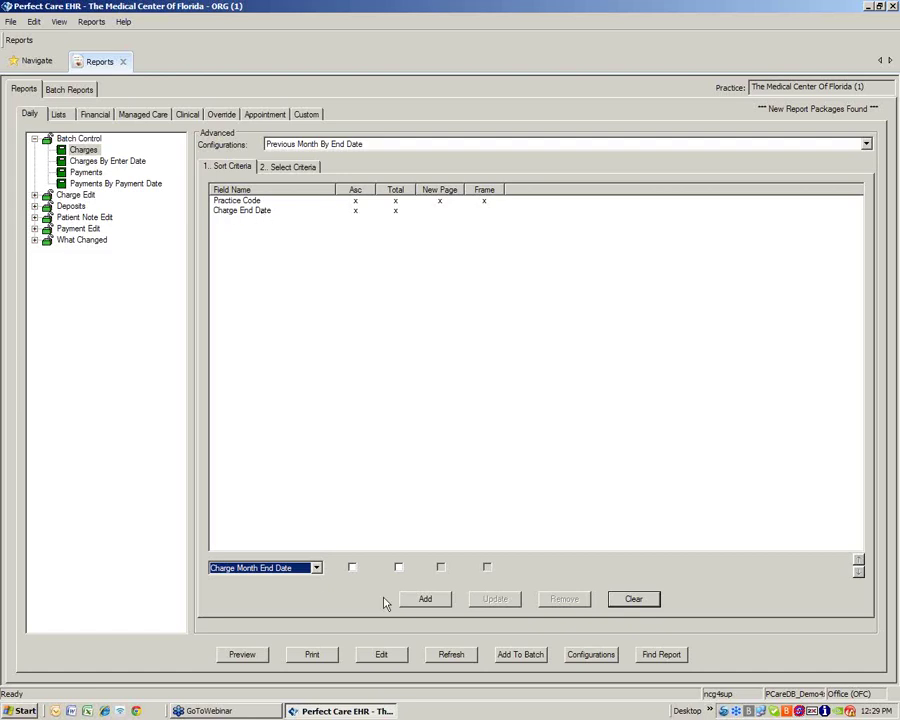
left_click(316, 567)
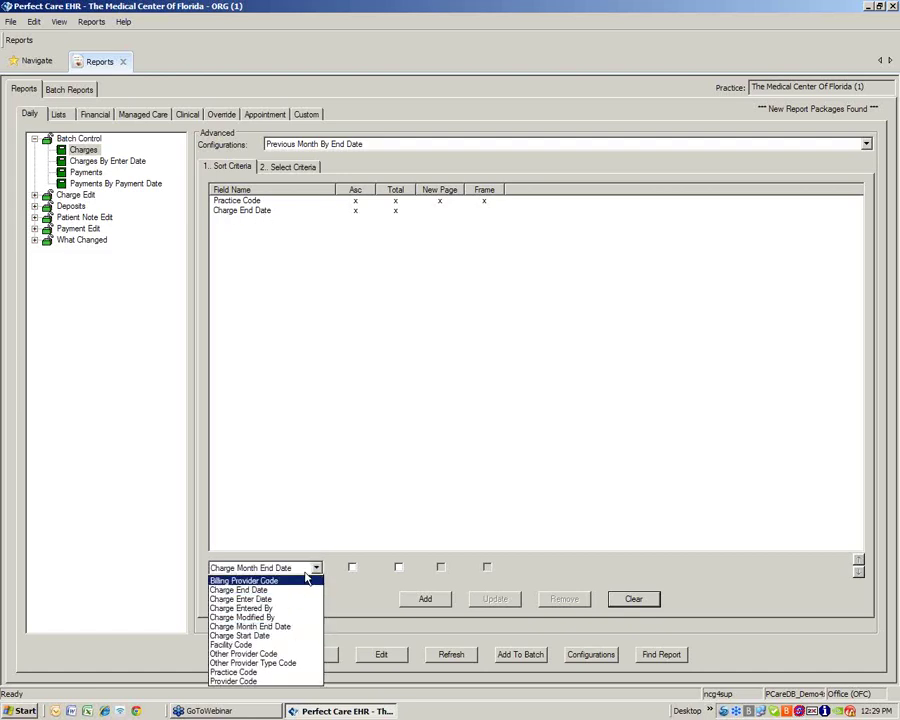
left_click(316, 567)
left_click(640, 600)
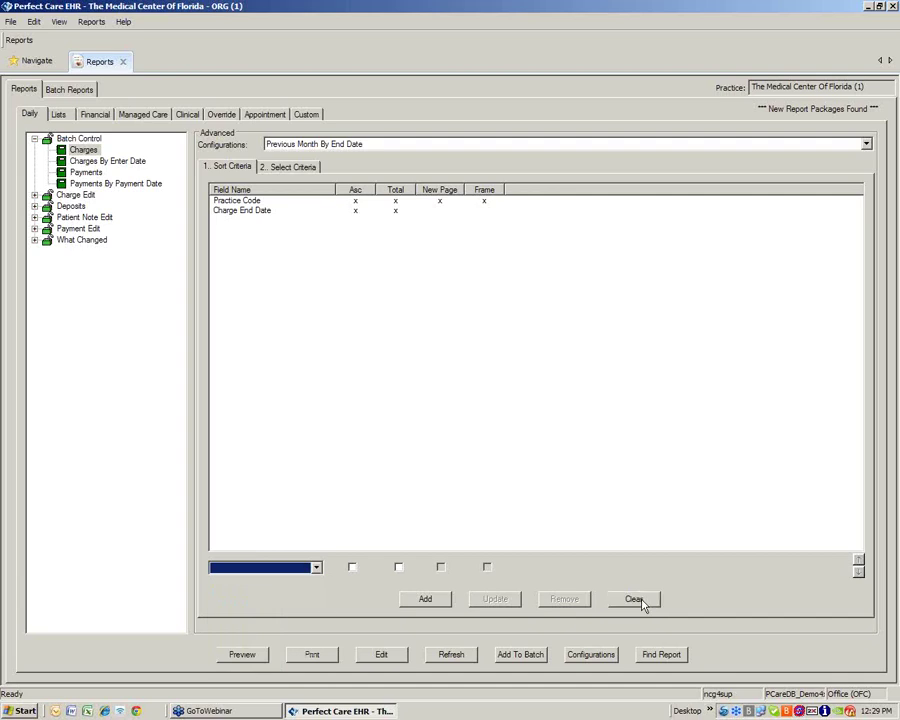
left_click(293, 167)
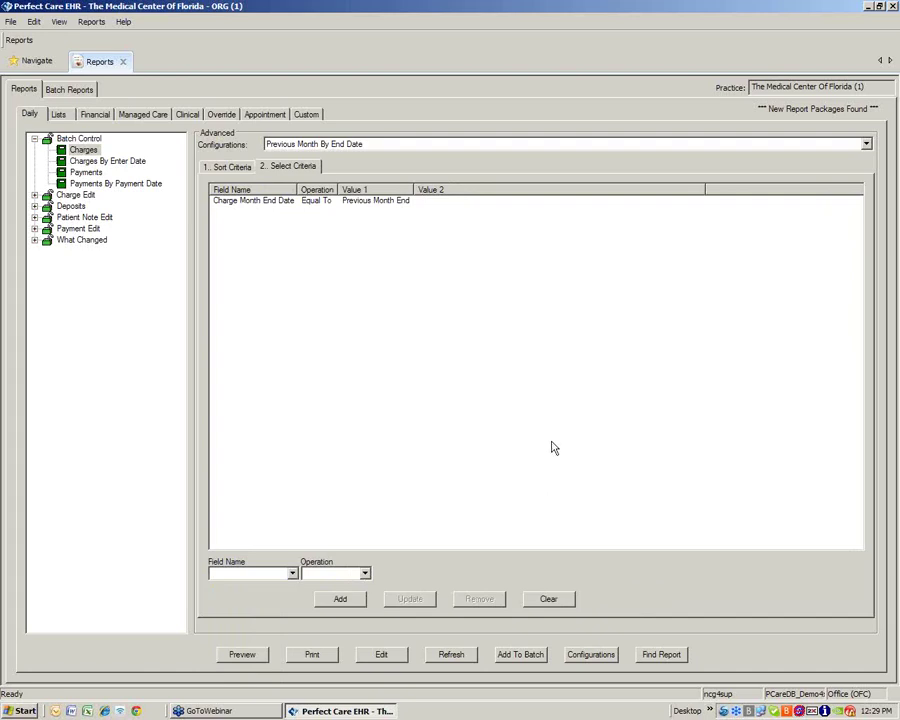
left_click(292, 573)
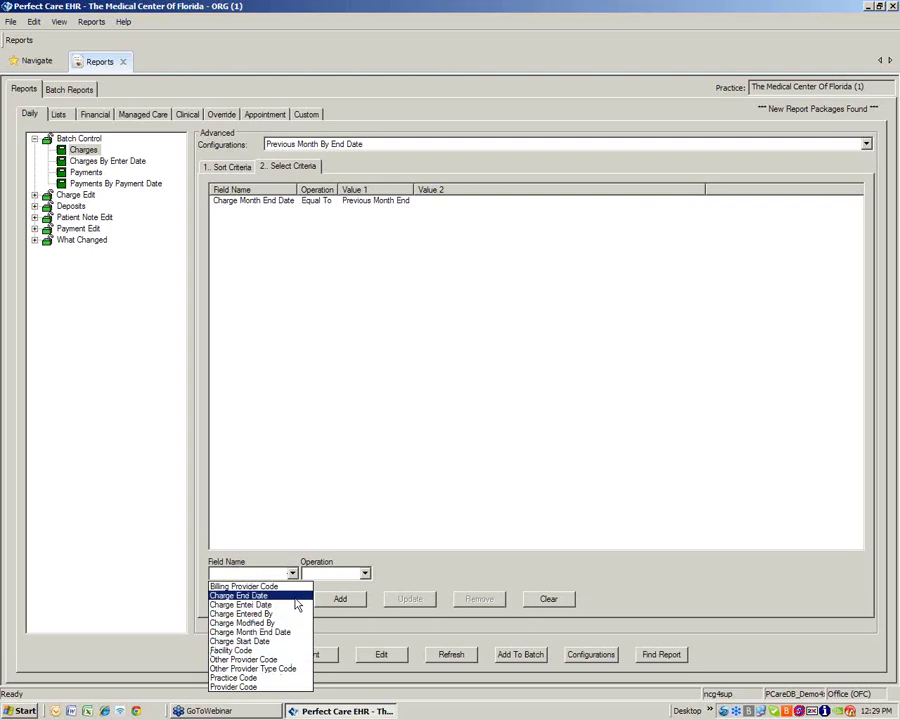
left_click(295, 598)
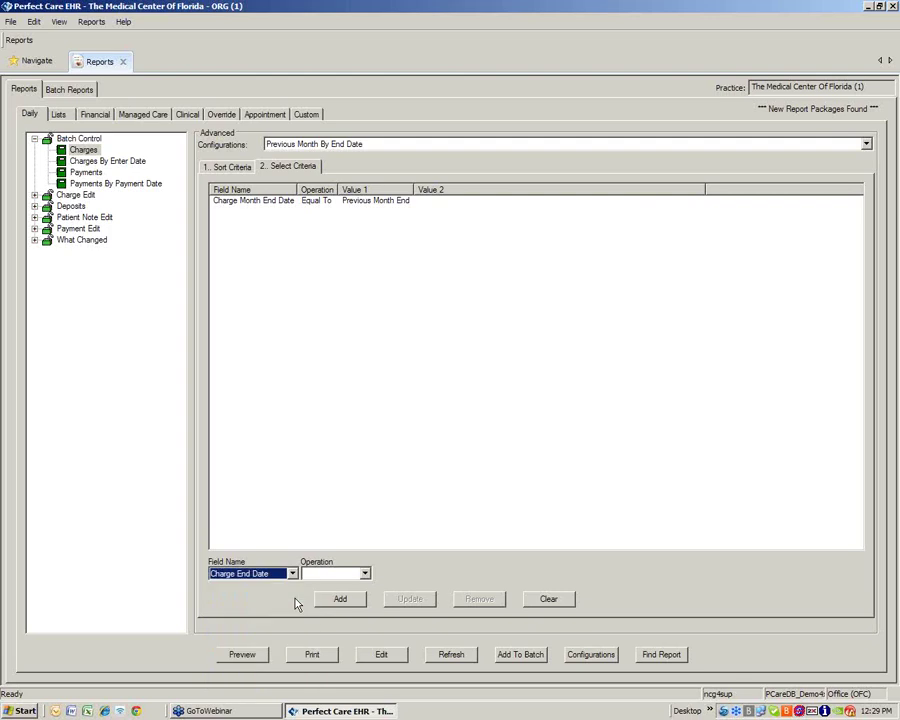
left_click(355, 576)
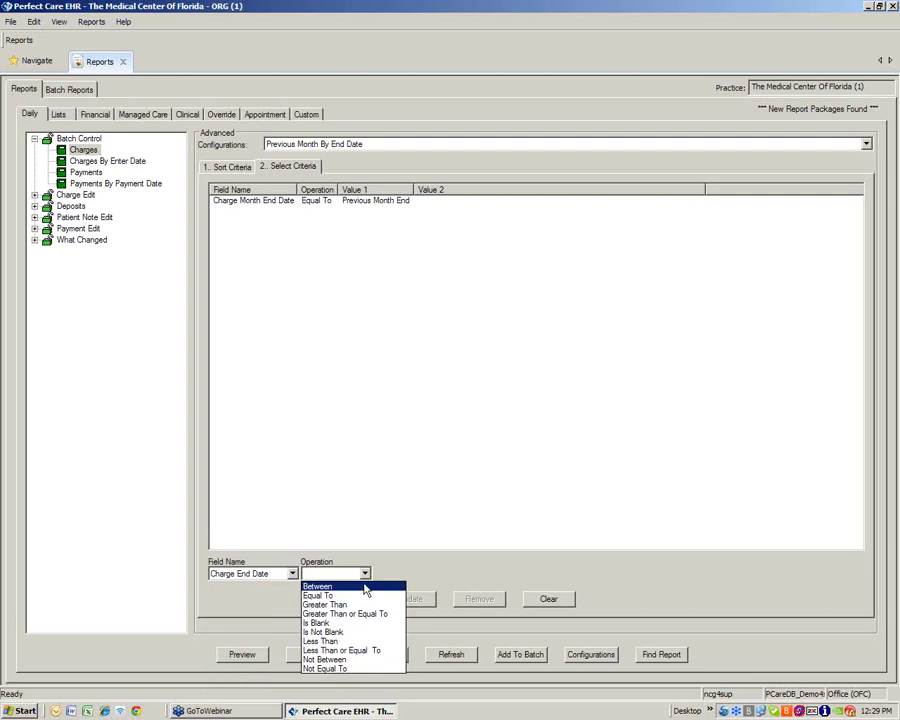
left_click(365, 588)
left_click(453, 573)
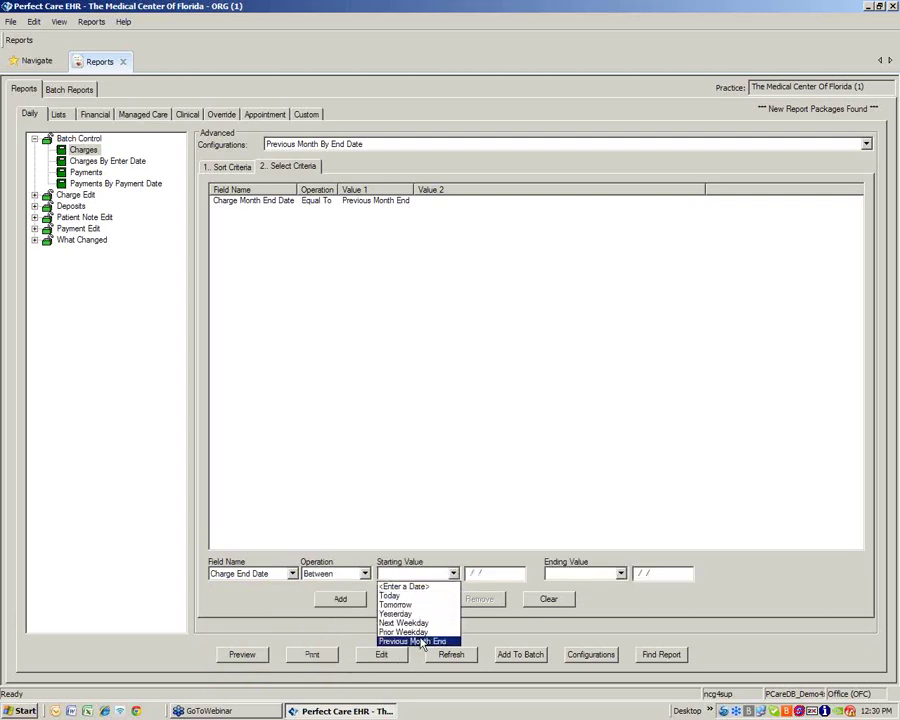
left_click(418, 632)
left_click(432, 574)
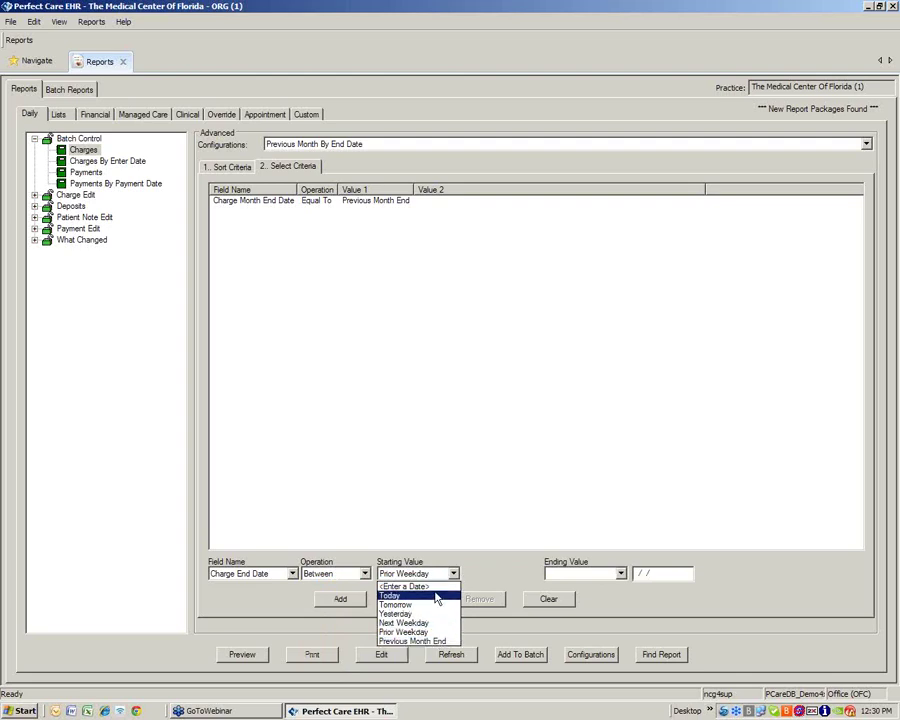
left_click(436, 596)
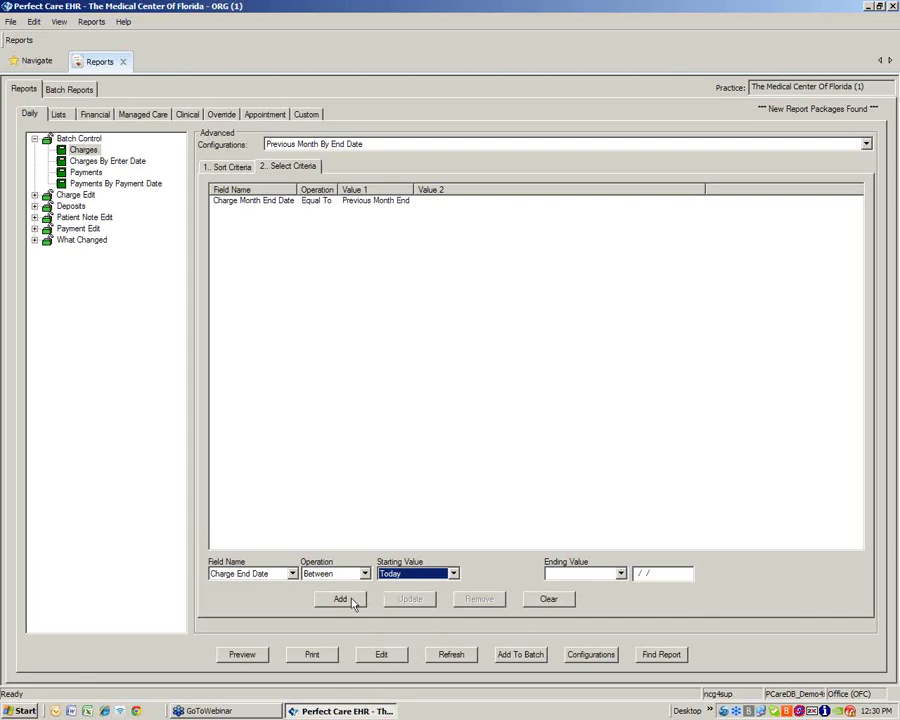
left_click(552, 600)
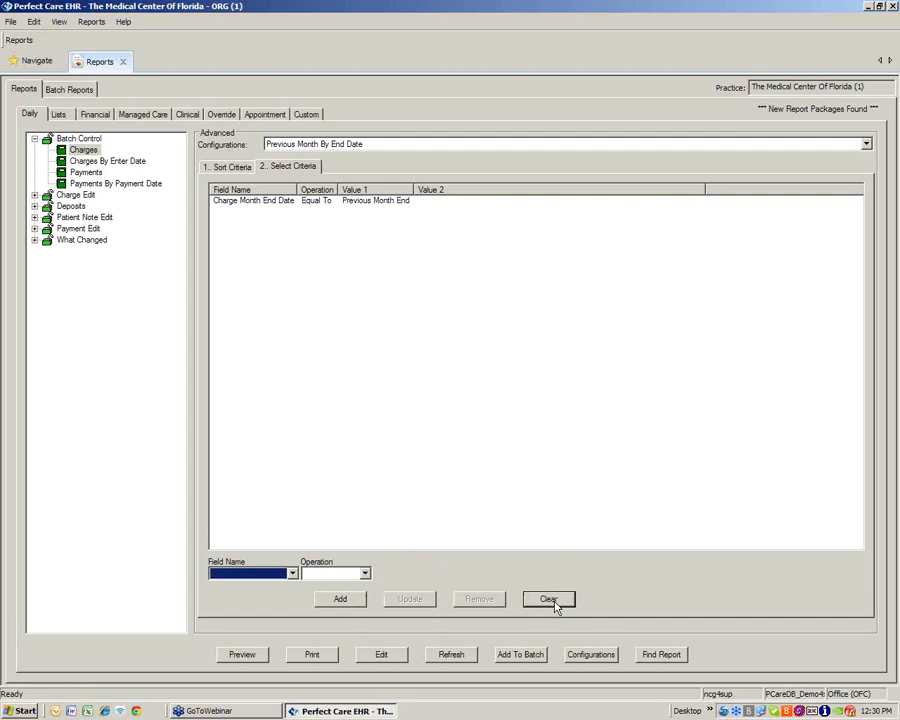
Remove the Charge Month End Date selection criterion and replace the Charge End Date sort field with Billing Provider Code
left_click(270, 201)
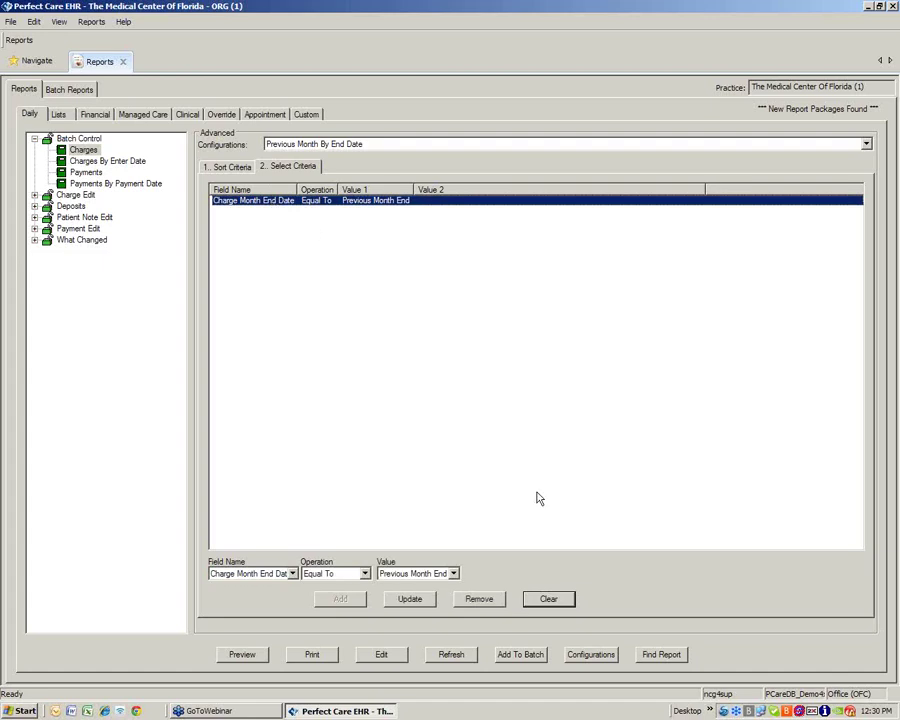
left_click(479, 598)
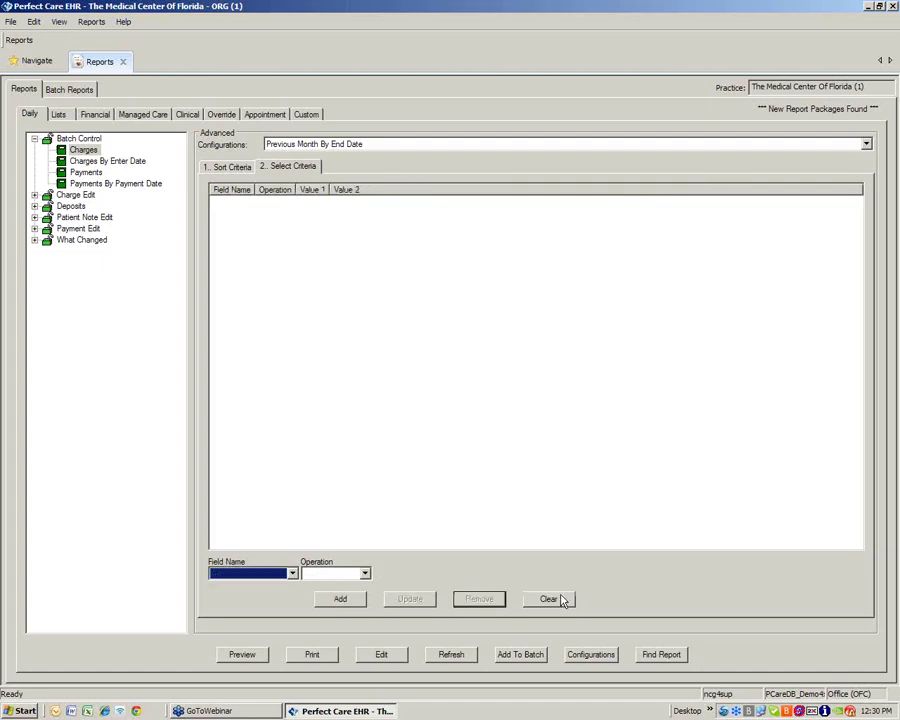
left_click(231, 168)
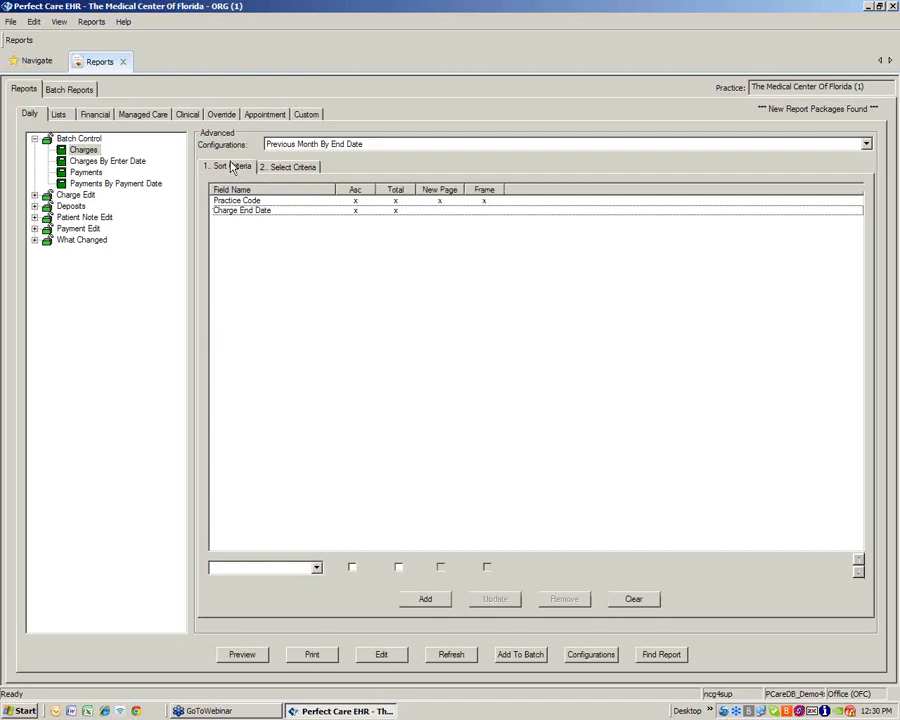
left_click(260, 211)
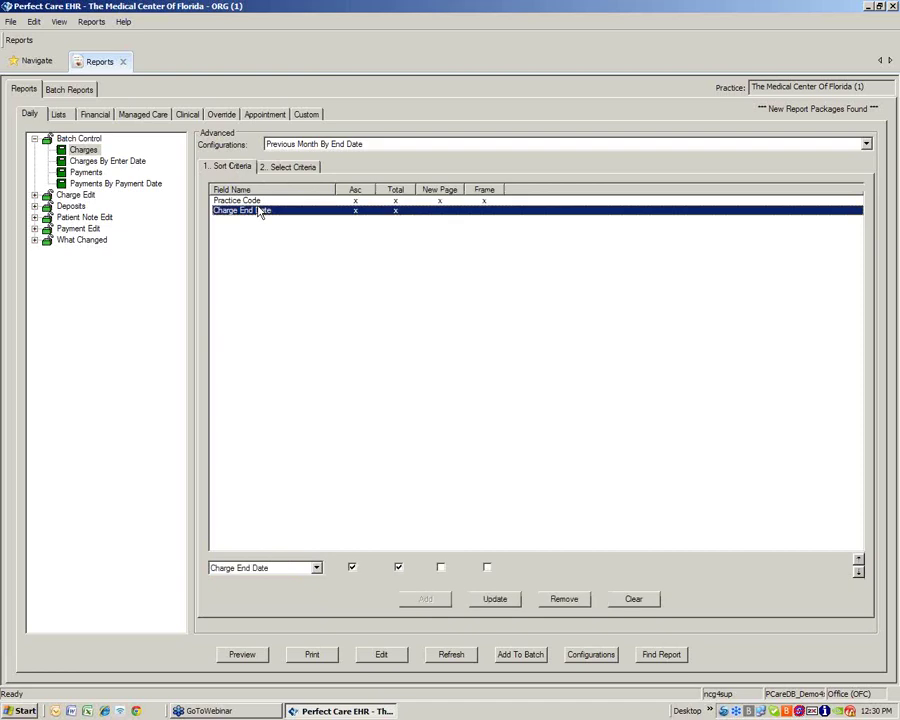
left_click(318, 569)
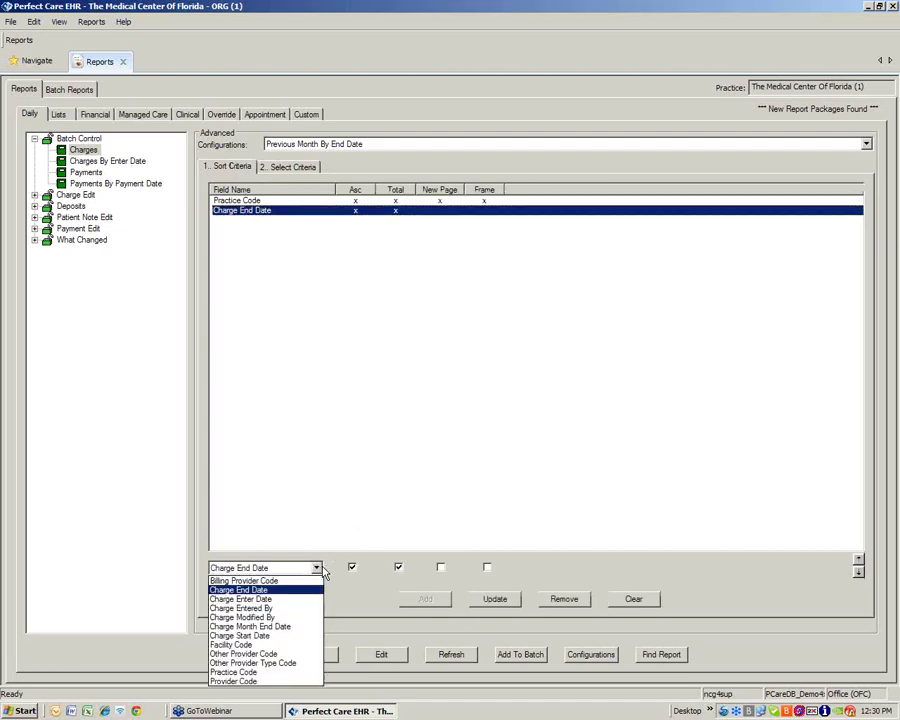
left_click(300, 580)
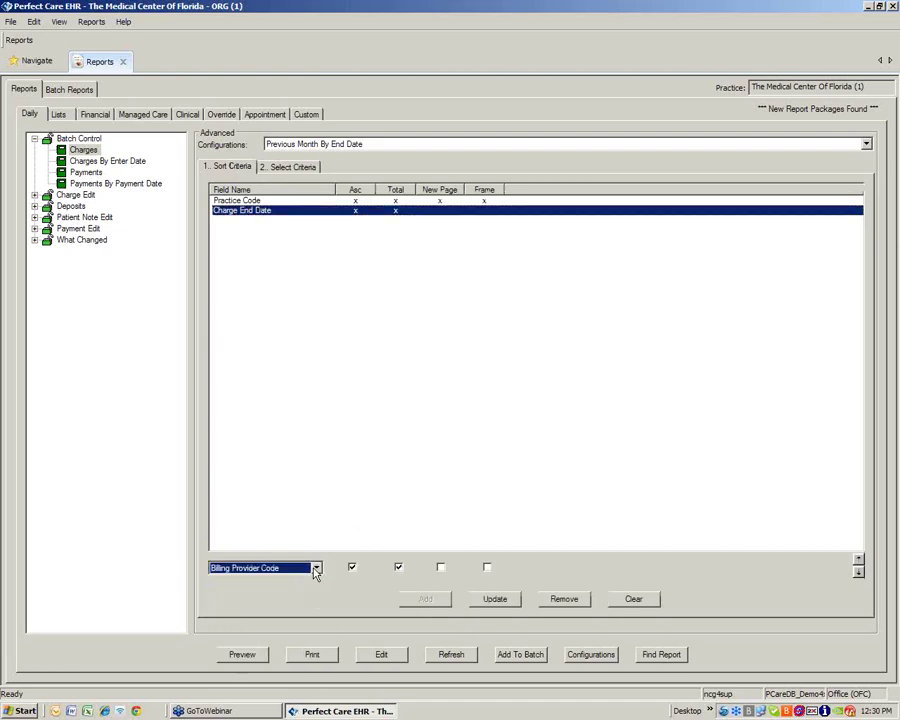
left_click(503, 598)
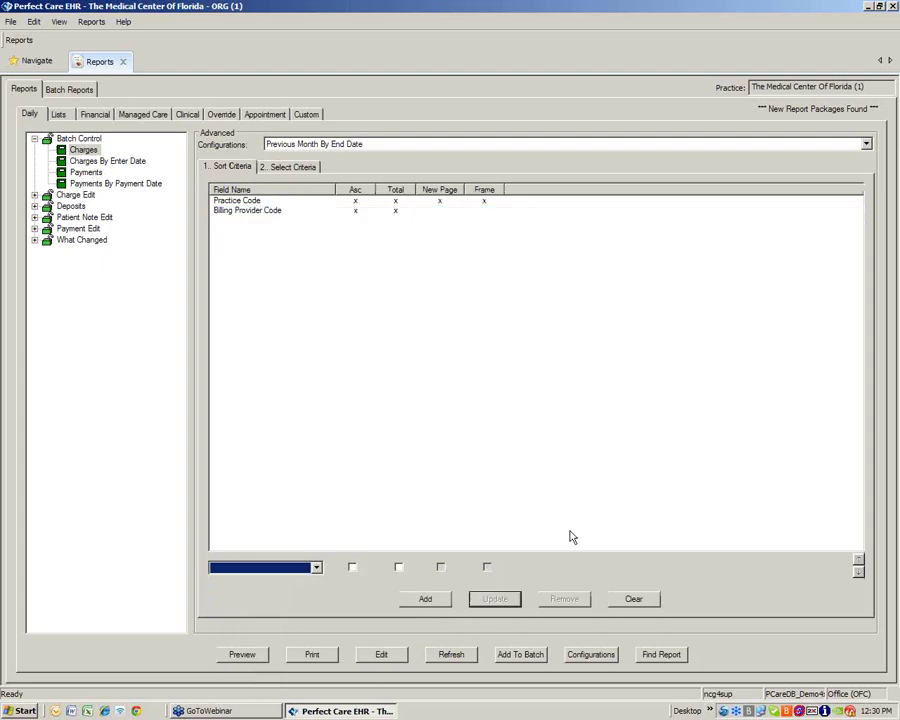
Add a selection criterion limiting Charge End Date to between 01/01/2013 and Today
left_click(292, 167)
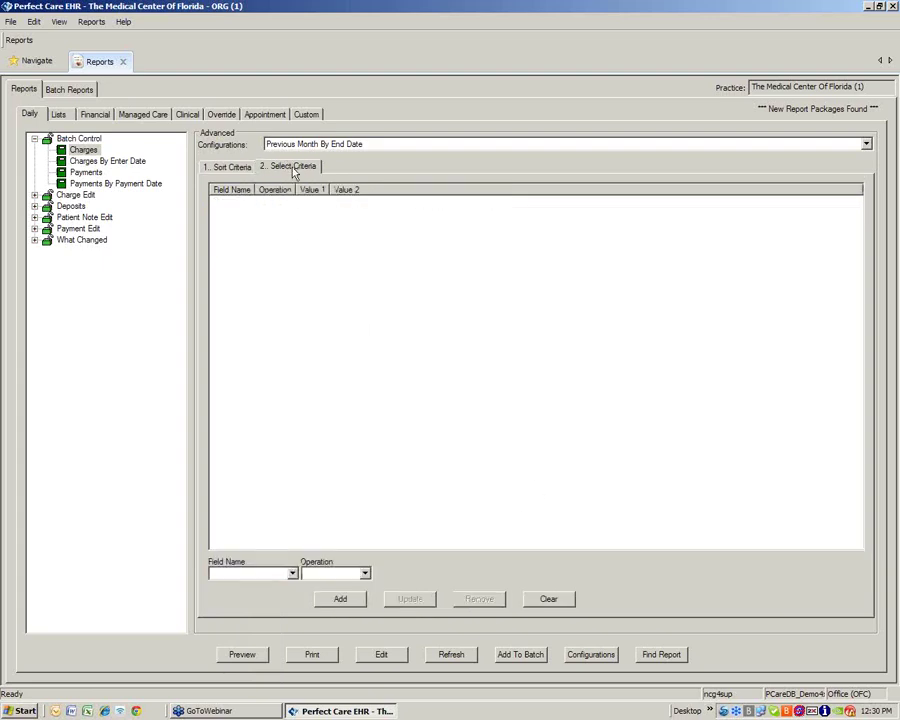
left_click(292, 574)
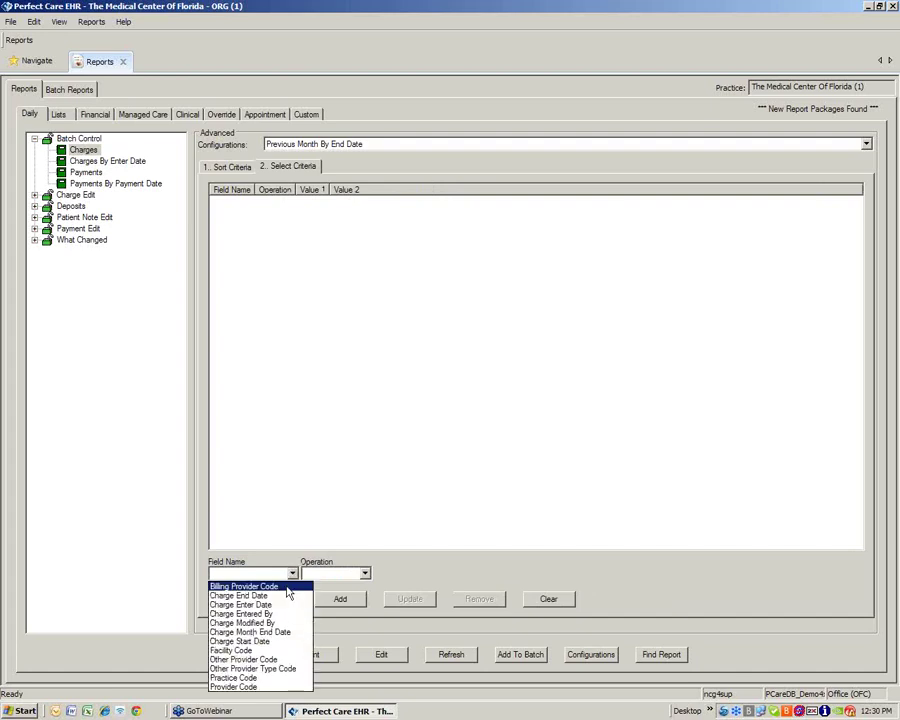
left_click(287, 595)
left_click(362, 574)
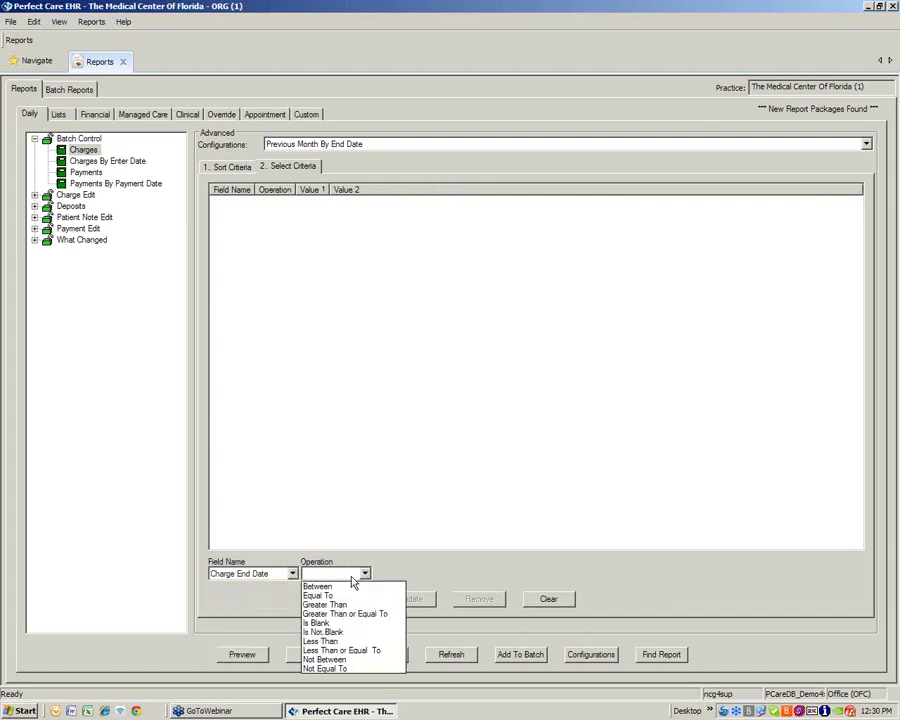
left_click(402, 587)
left_click(400, 578)
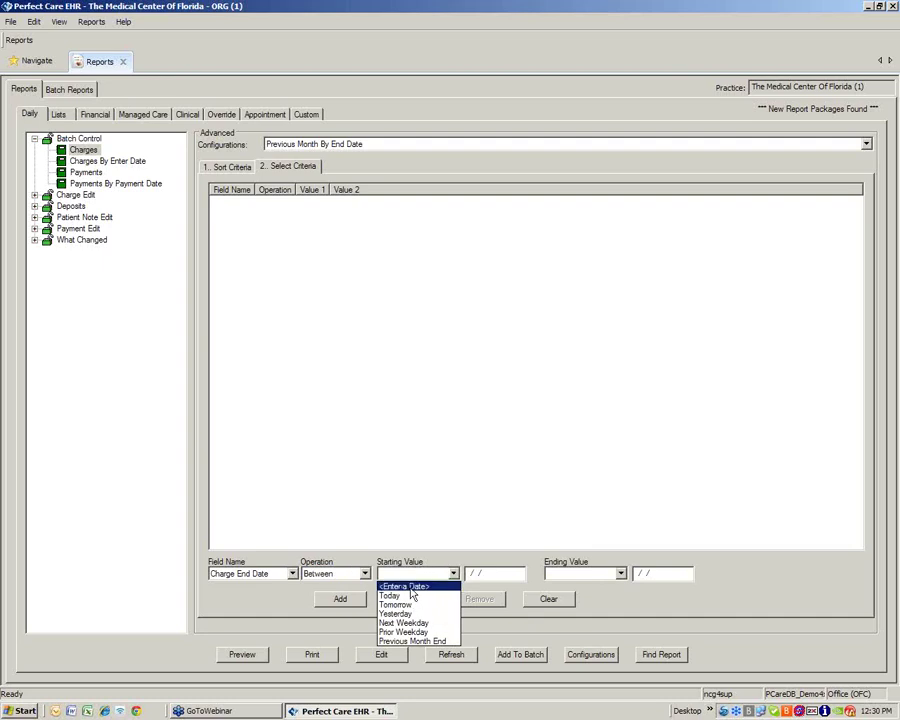
left_click(410, 588)
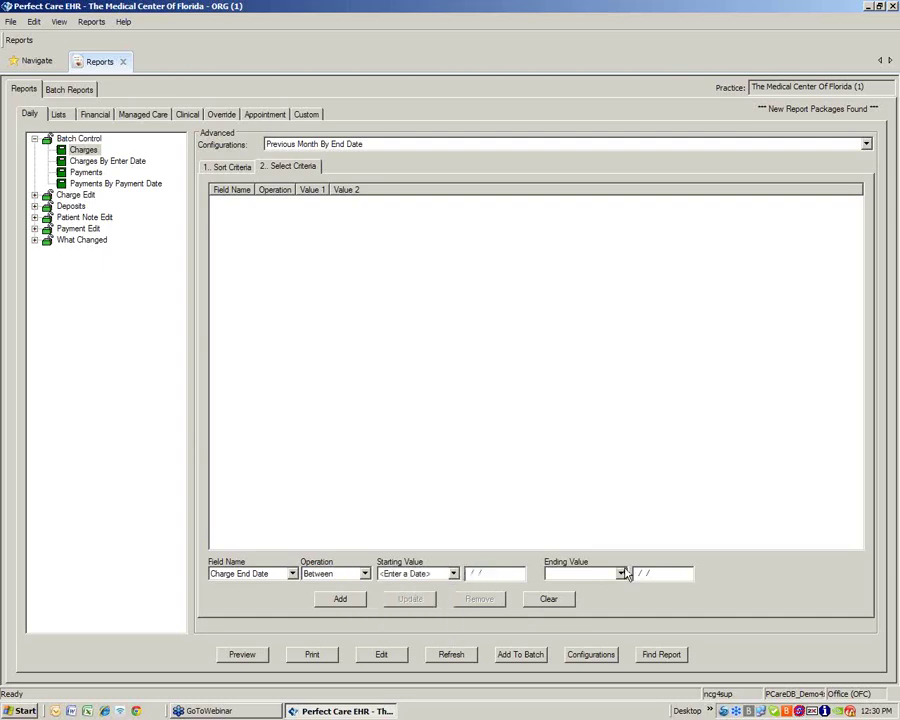
type("01/01/2013")
left_click(621, 573)
left_click(598, 594)
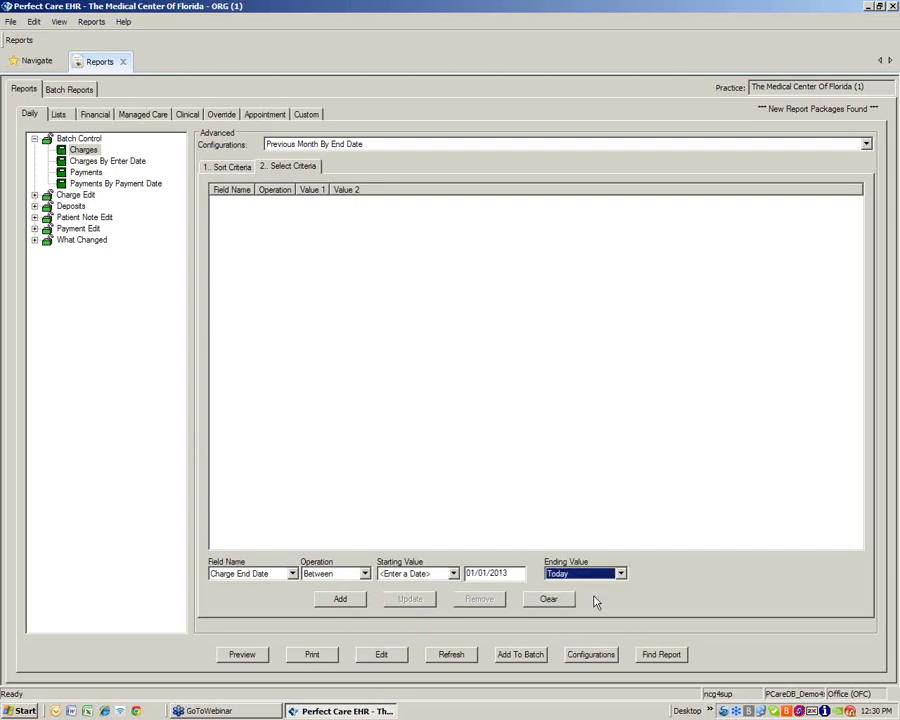
left_click(341, 598)
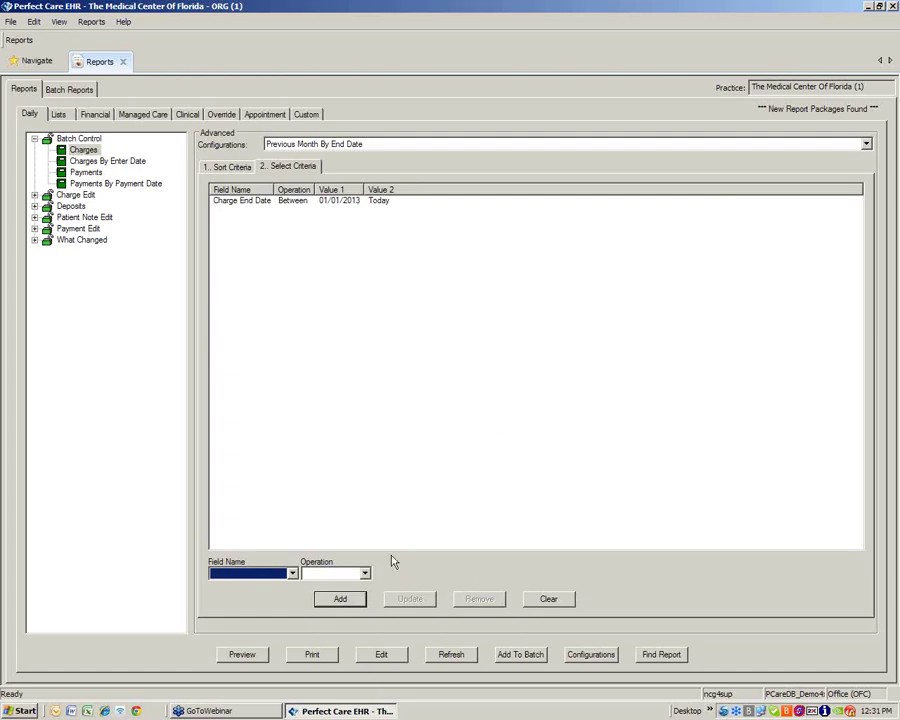
Save the criteria as a new configuration named Name, described as Name and visible to All Users, and apply it to the Charges report
left_click(393, 656)
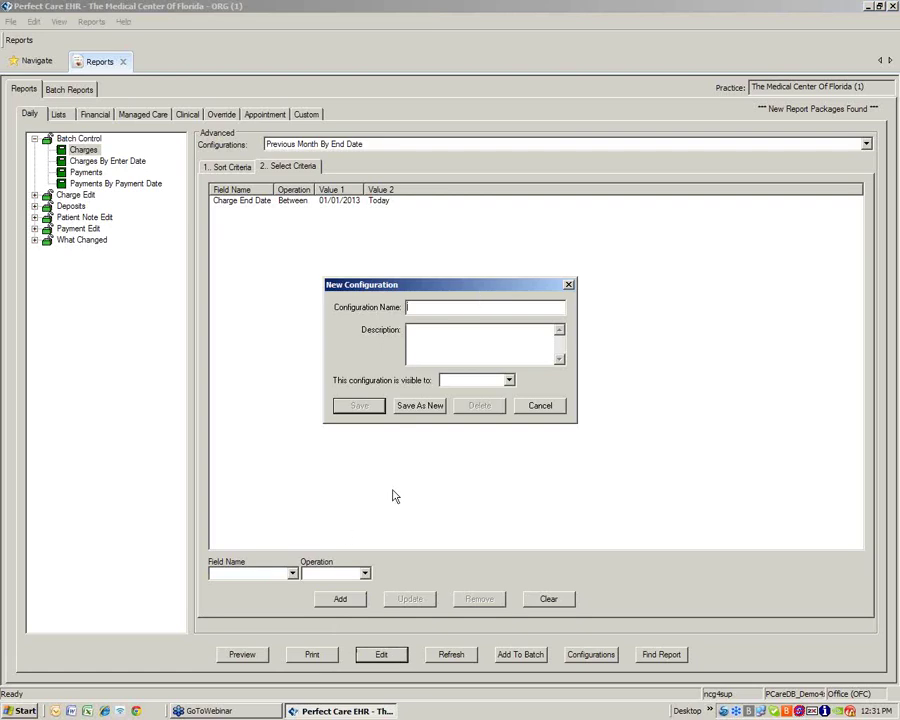
type("Name")
key("Tab")
type("Name")
left_click(509, 381)
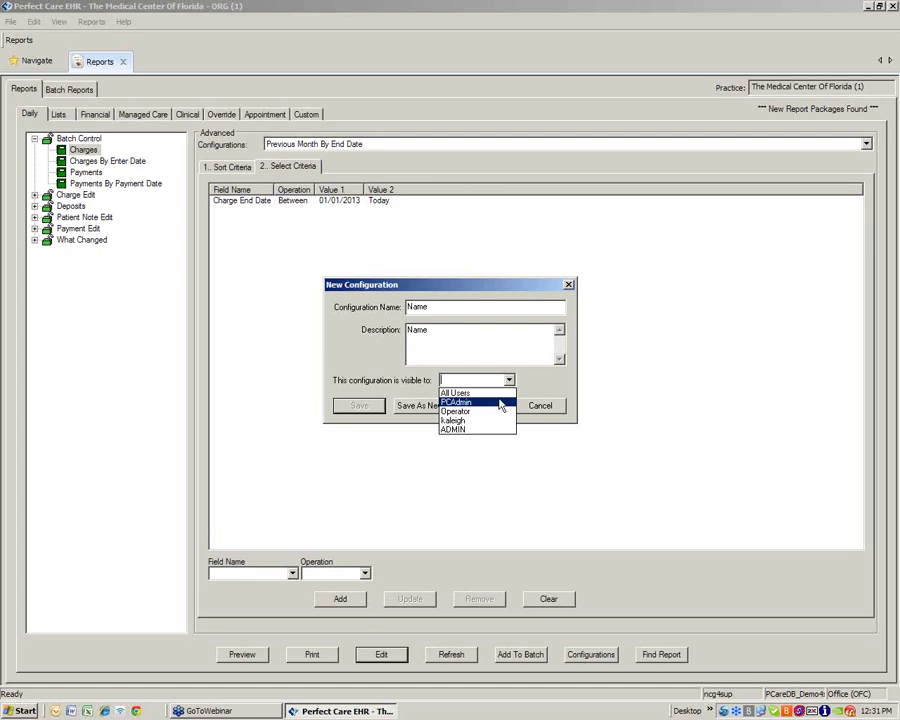
key("Up")
key("Return")
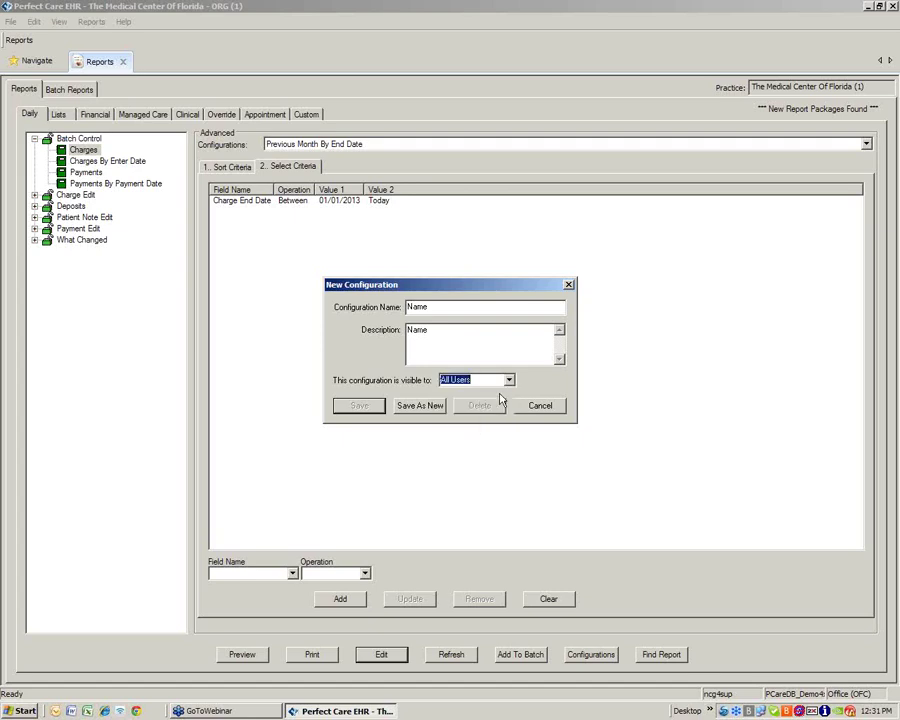
left_click(411, 408)
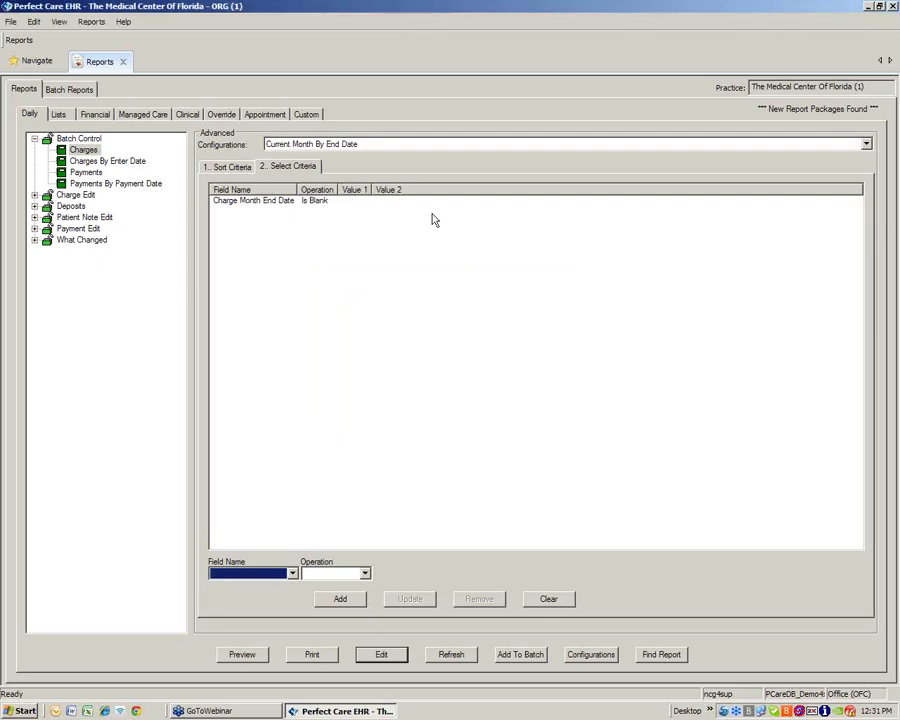
left_click(443, 148)
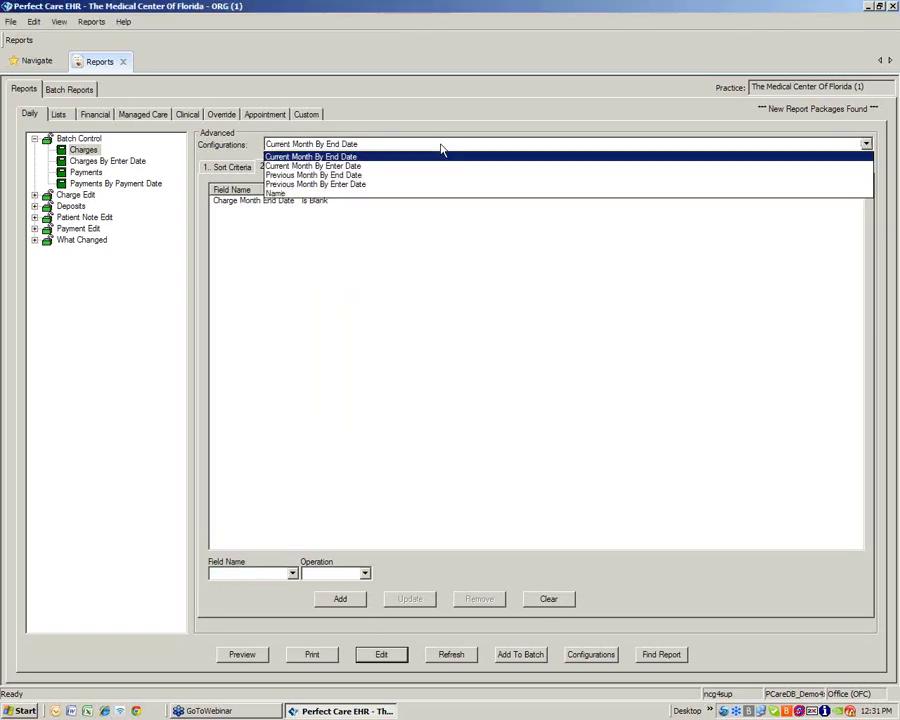
left_click(303, 200)
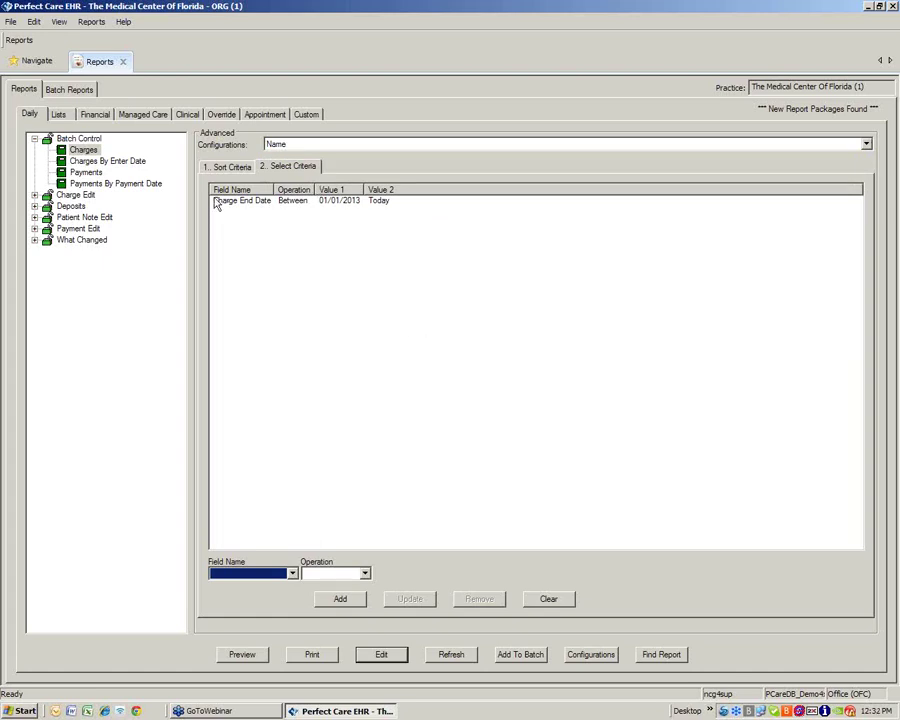
Display the reports included in the existing daily reports batch
left_click(73, 91)
left_click(221, 115)
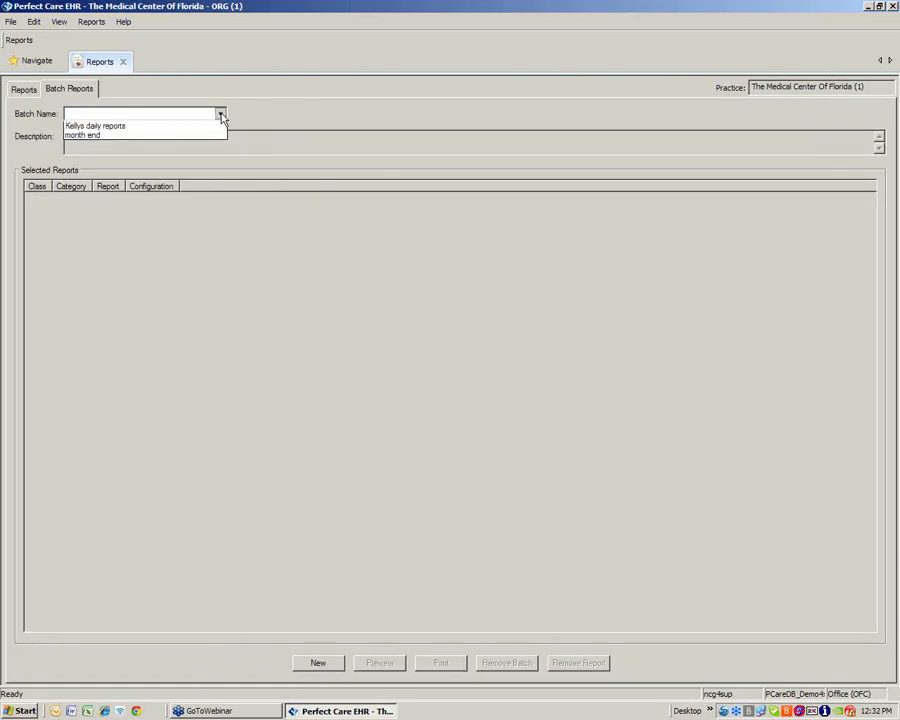
left_click(188, 126)
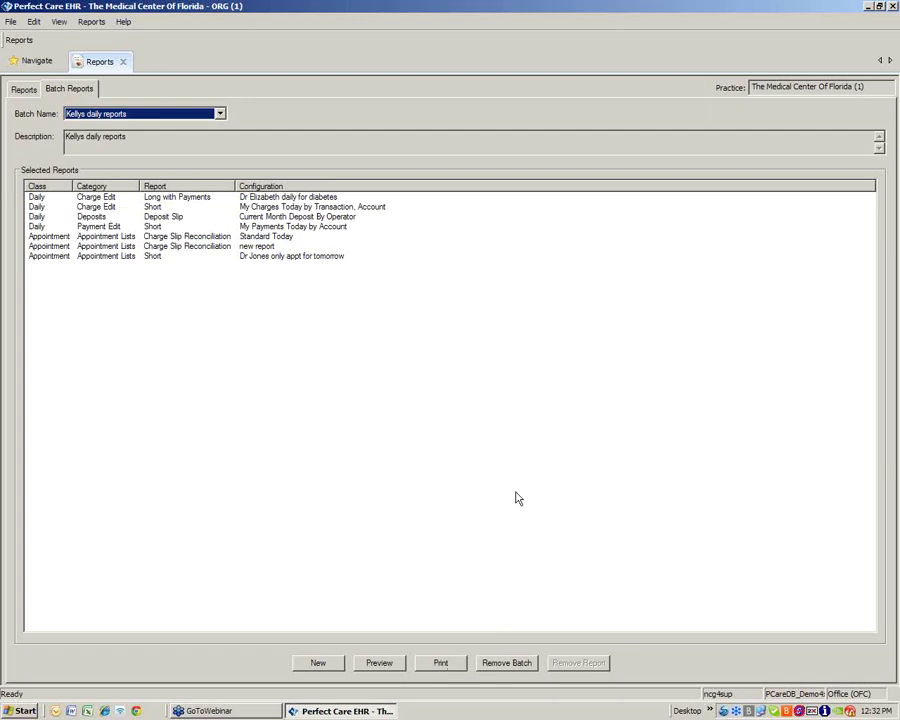
Add the Charges report with the Current Month By End Date configuration to the existing daily reports batch
left_click(16, 89)
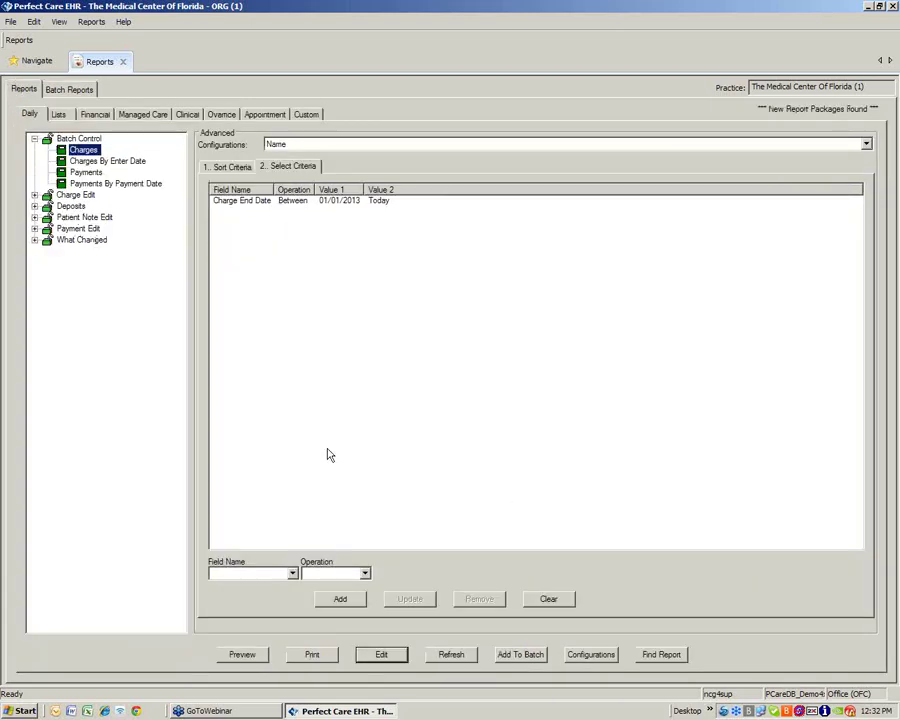
left_click(340, 146)
left_click(329, 157)
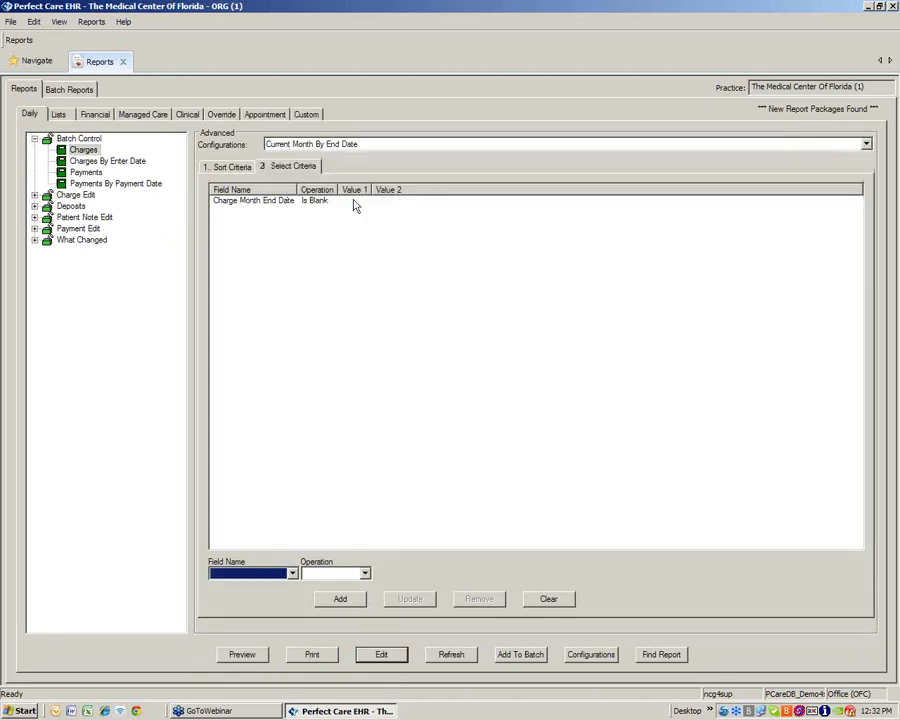
left_click(520, 655)
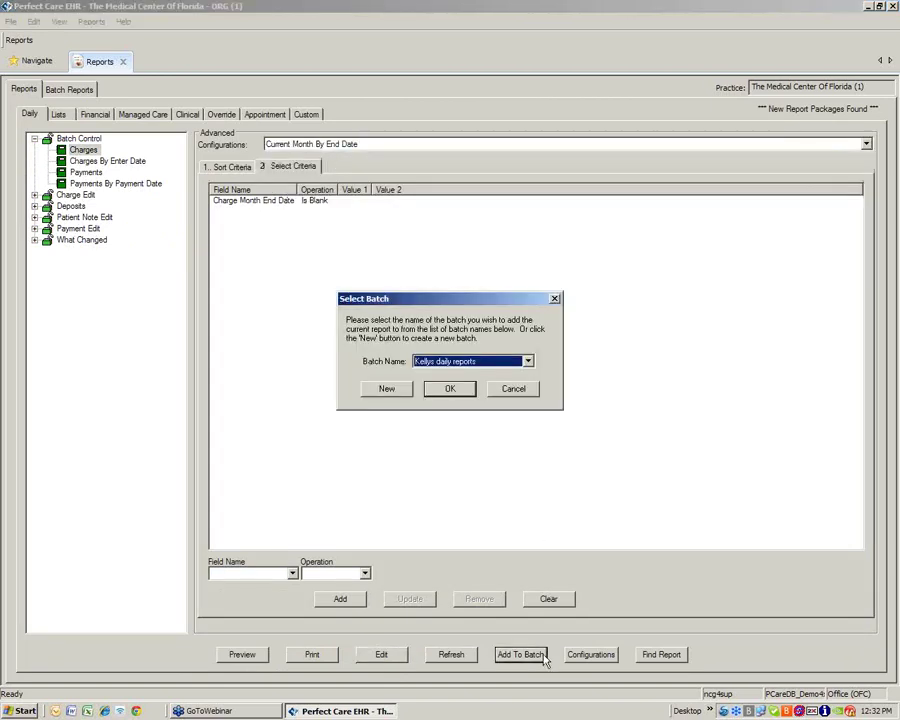
left_click(529, 361)
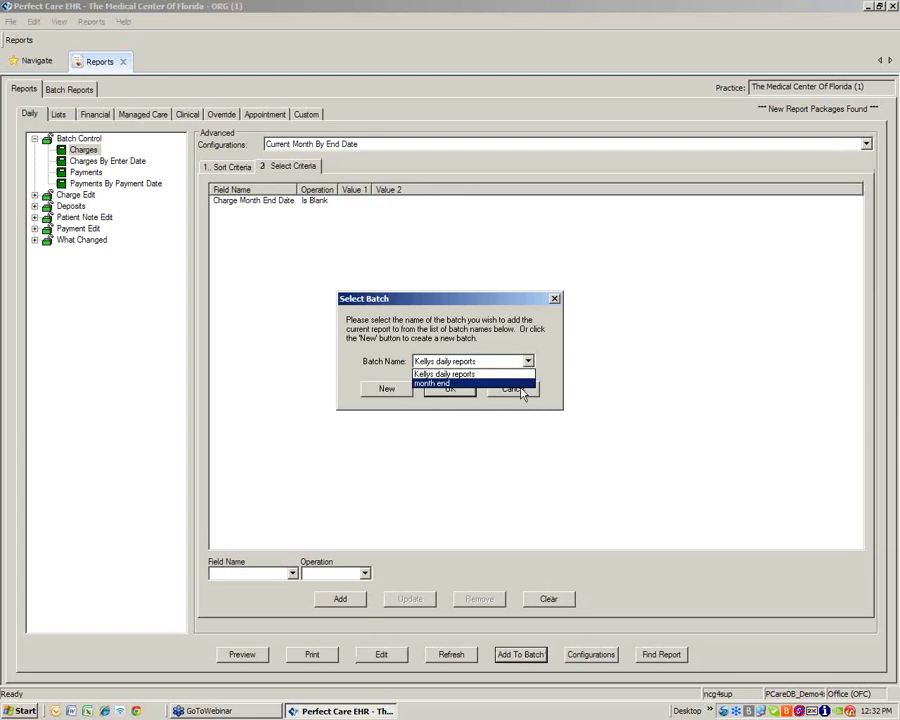
left_click(523, 374)
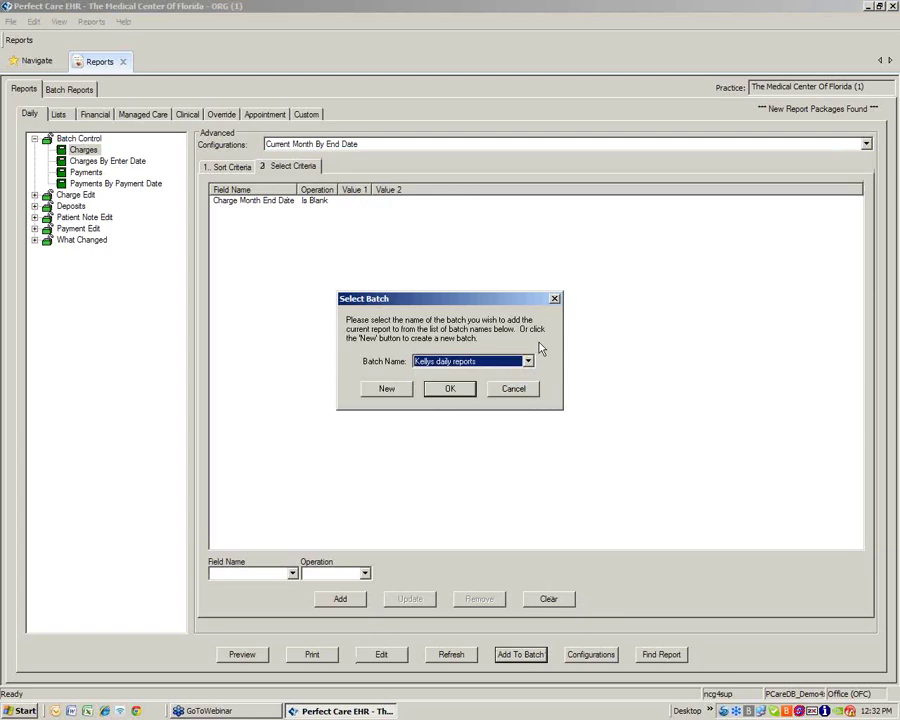
left_click(390, 389)
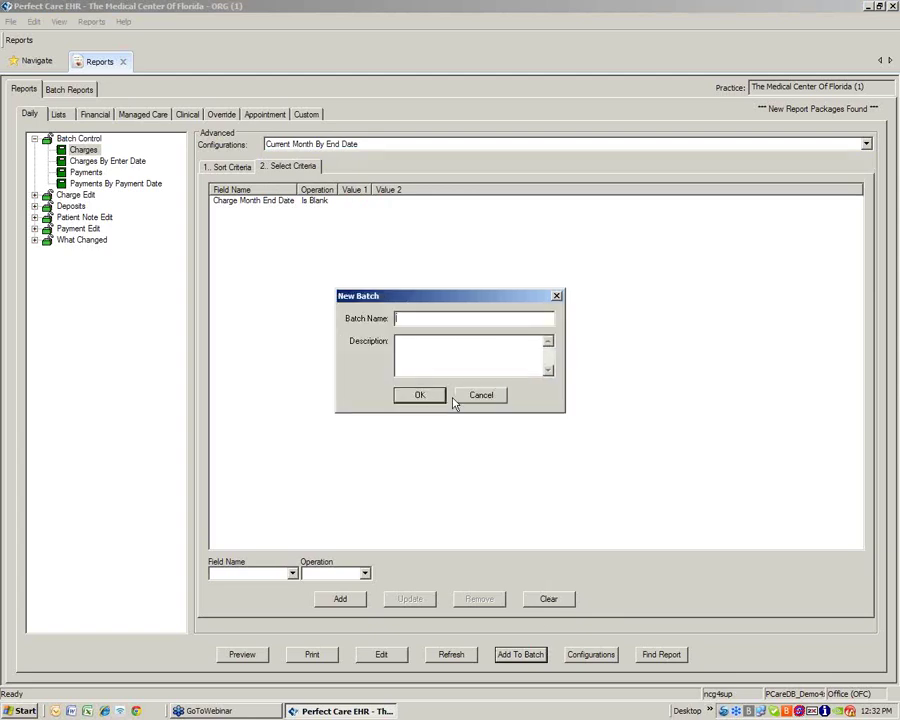
left_click(486, 396)
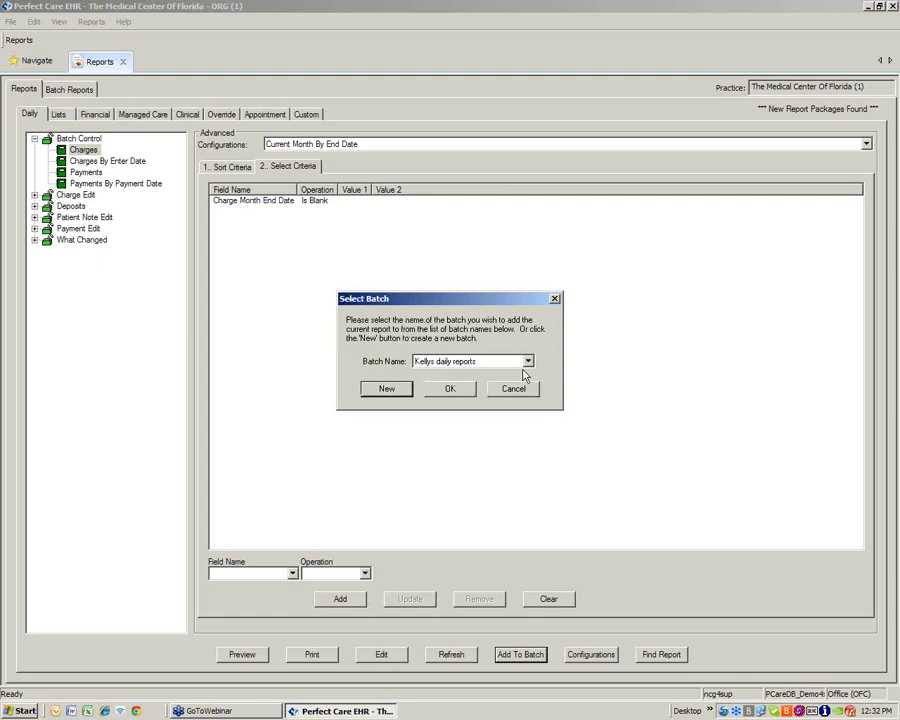
left_click(446, 389)
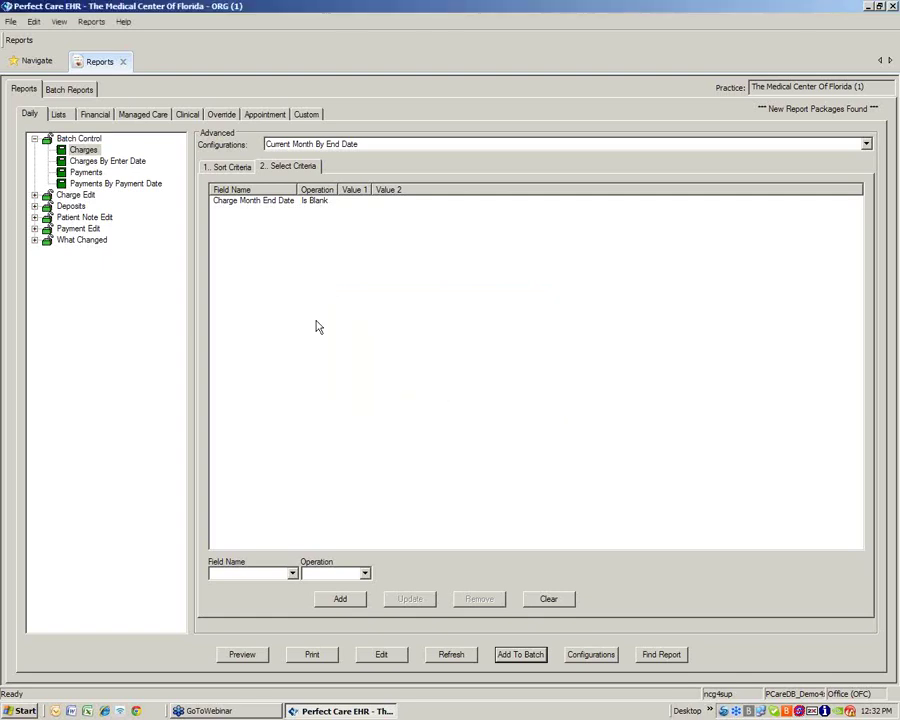
Add the Charges report with the Name configuration to the existing daily reports batch
left_click(384, 148)
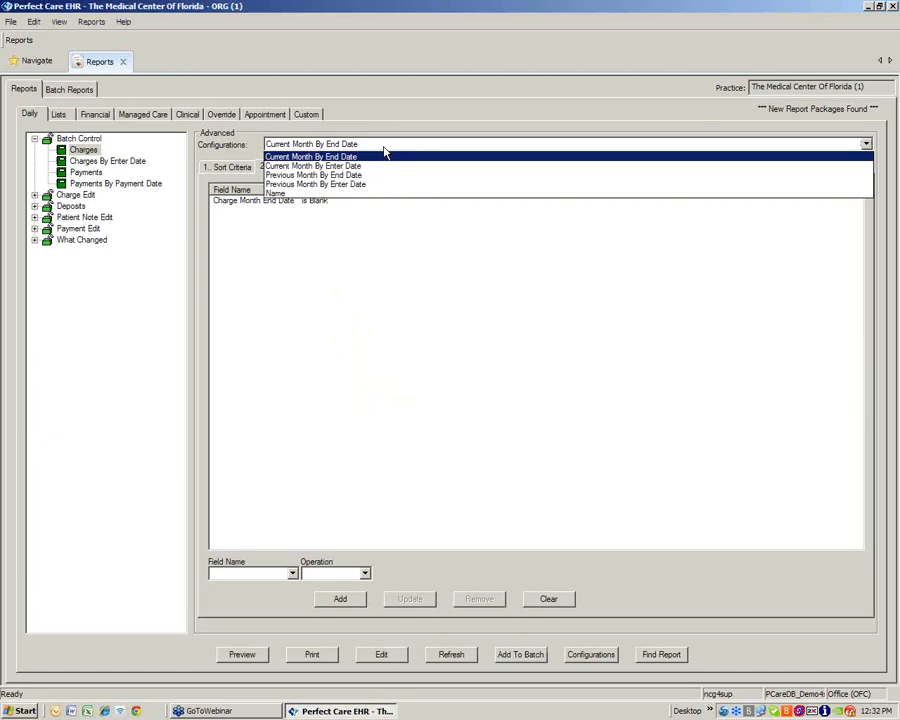
left_click(418, 264)
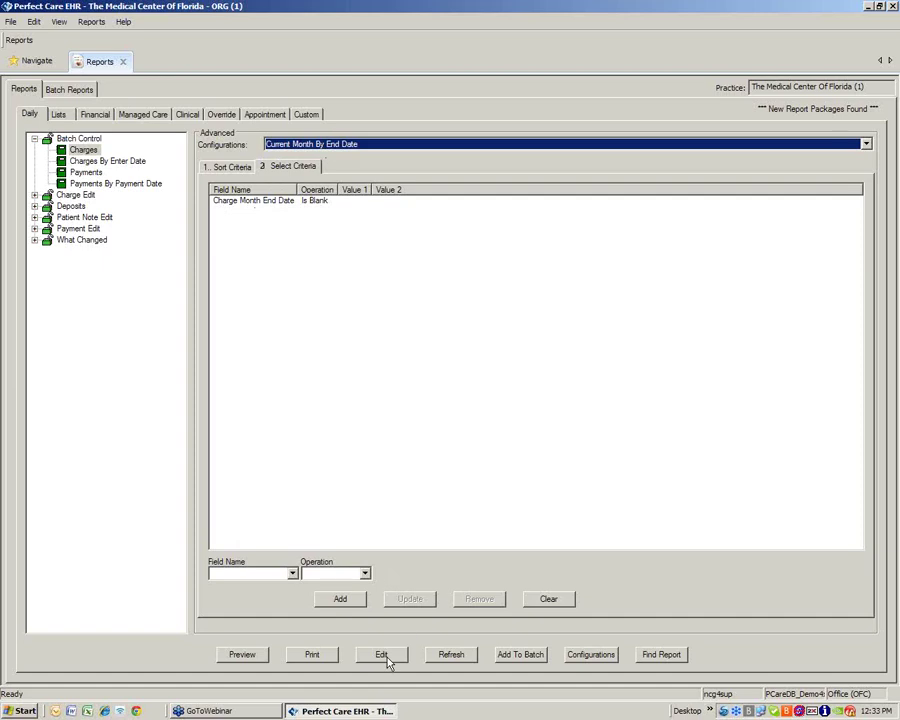
left_click(388, 145)
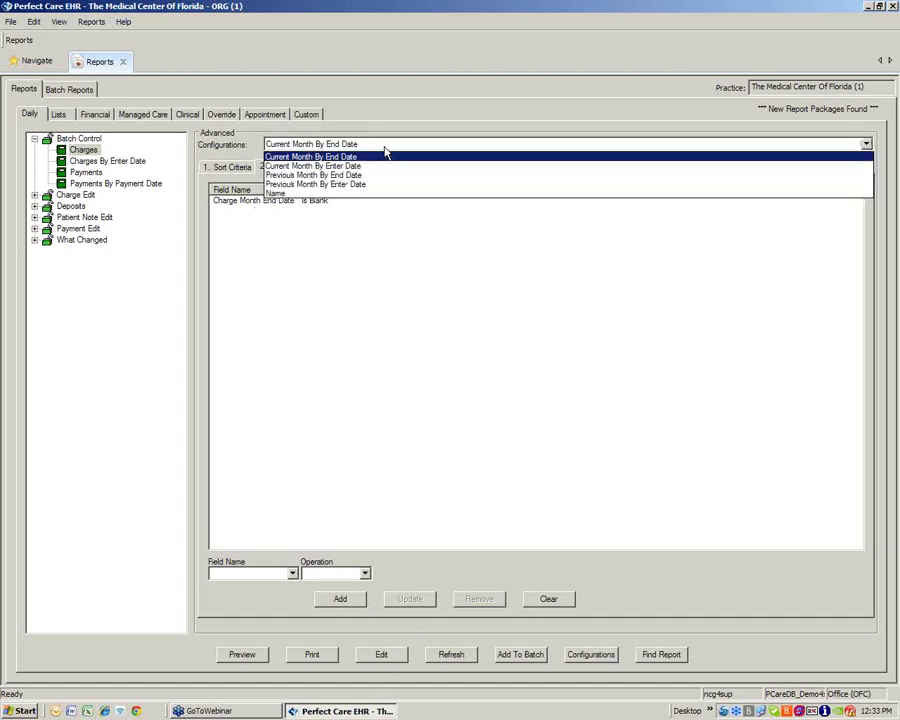
left_click(302, 193)
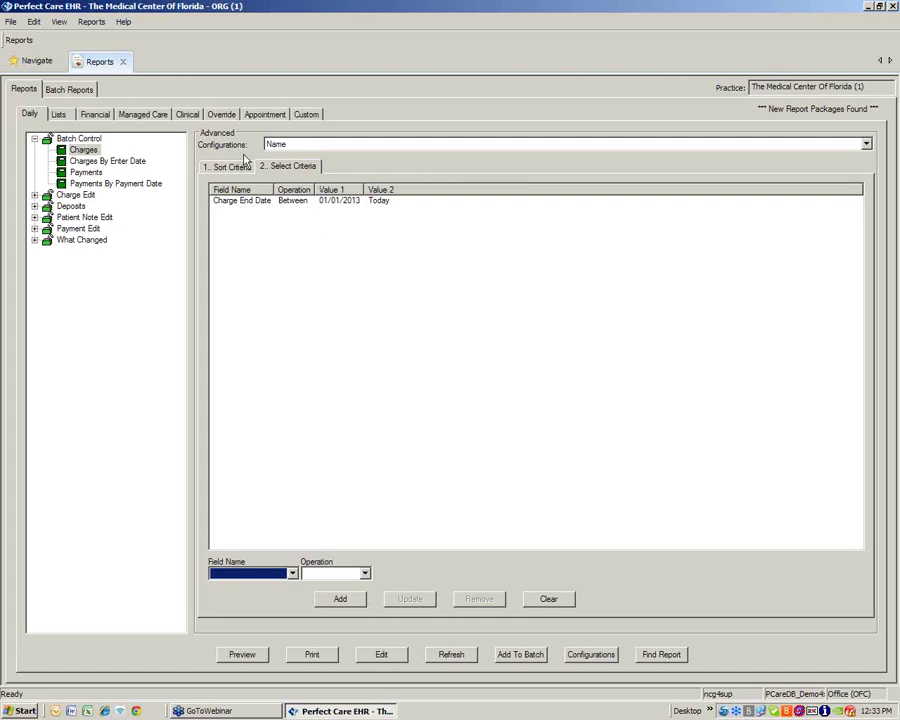
left_click(519, 656)
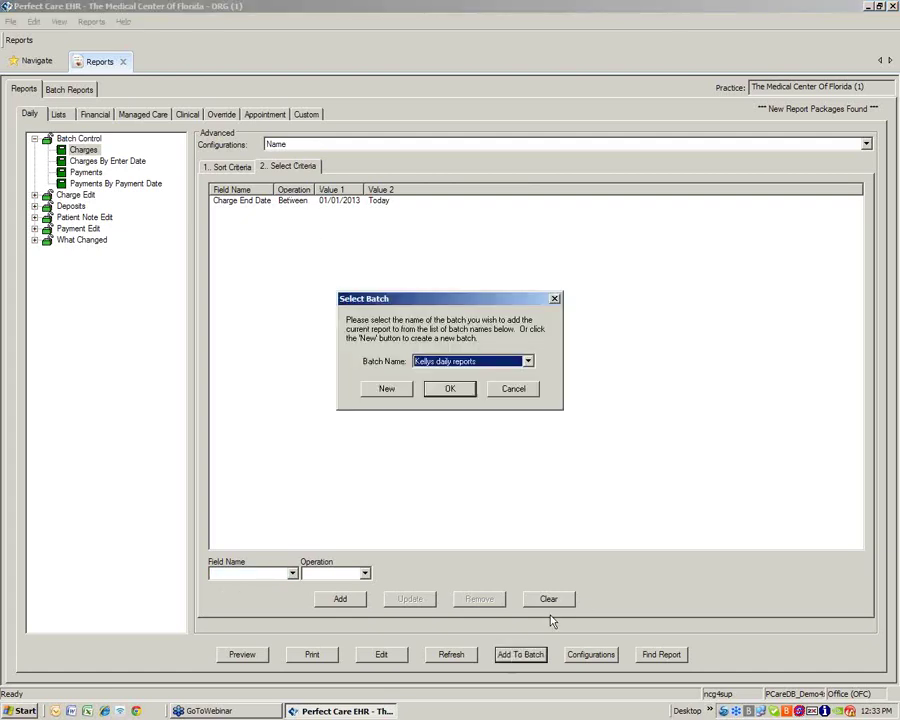
left_click(449, 389)
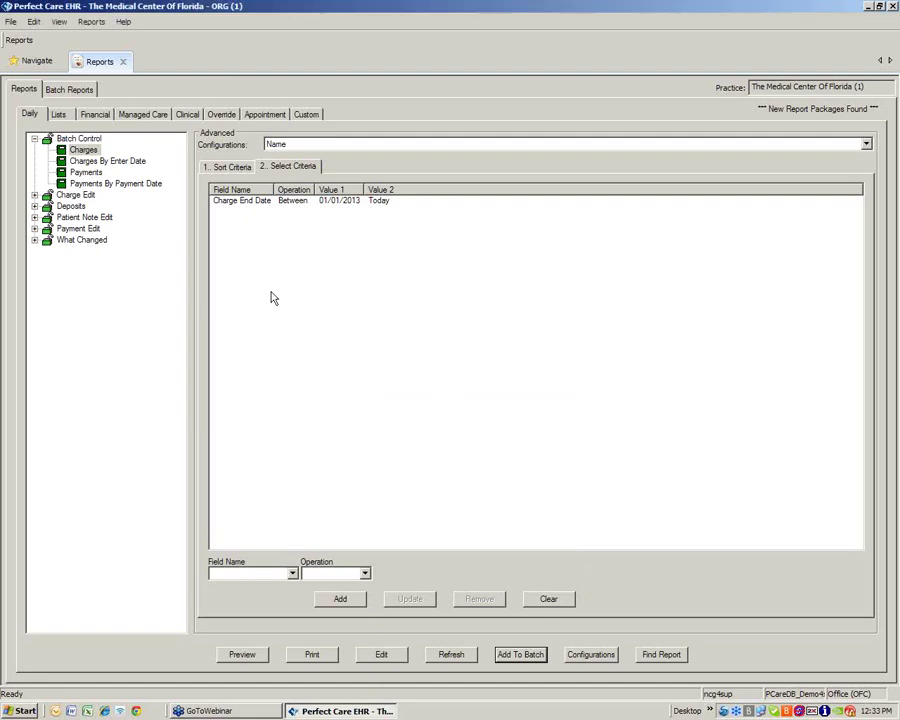
Review the daily reports batch and try to remove its Charge Slip Reconciliation report that uses the new report configuration
left_click(84, 92)
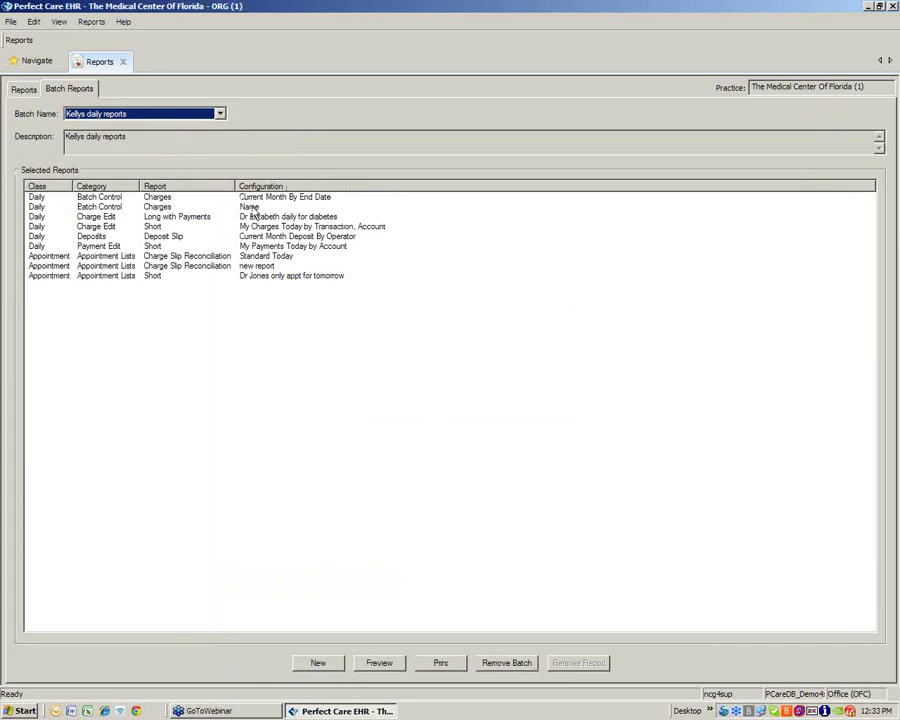
left_click(300, 208)
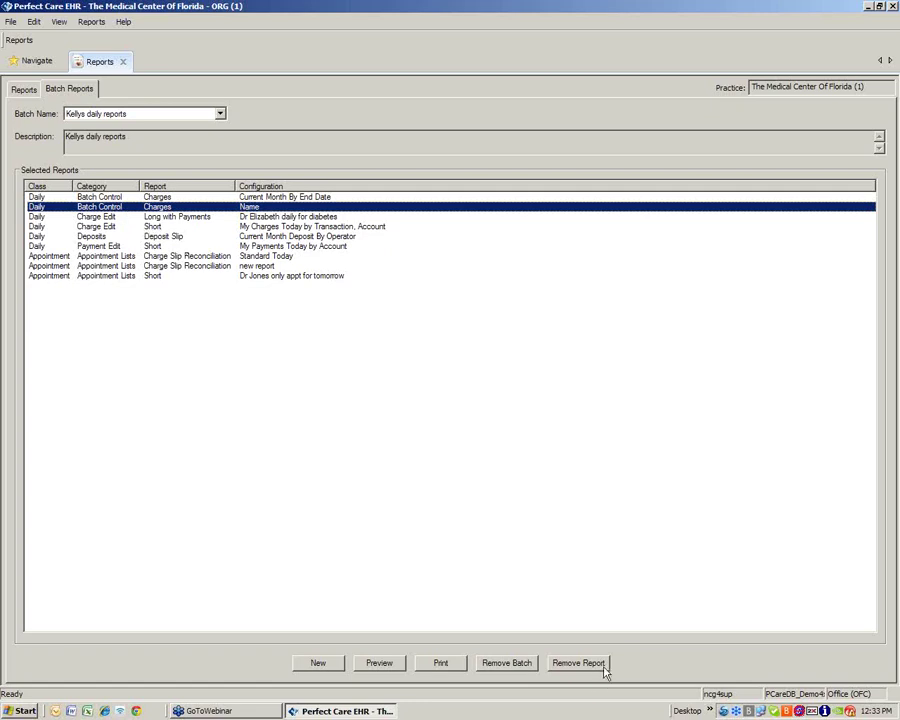
left_click(283, 266)
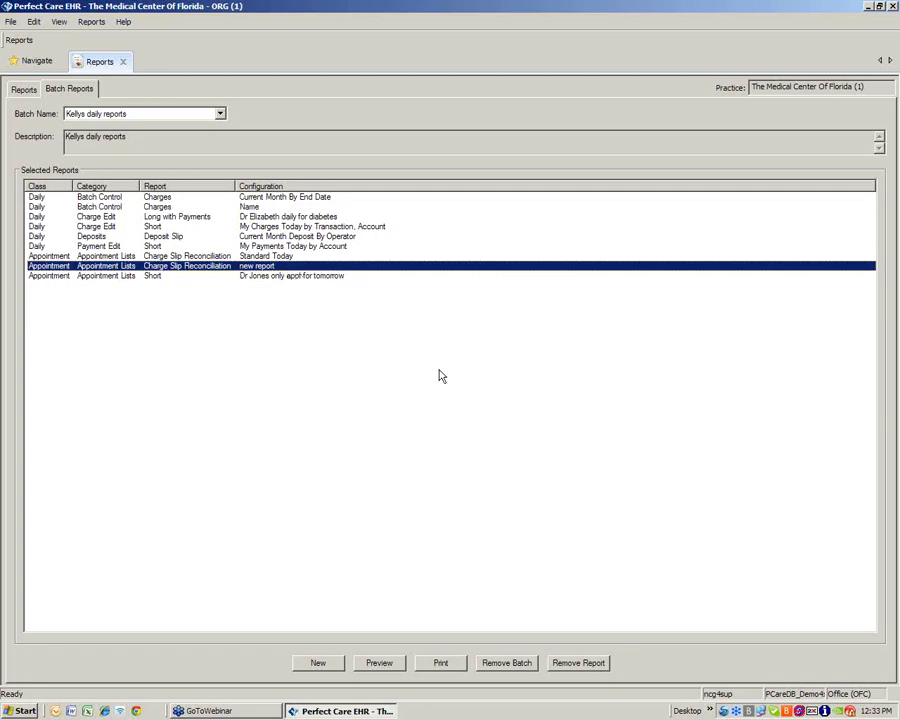
left_click(605, 665)
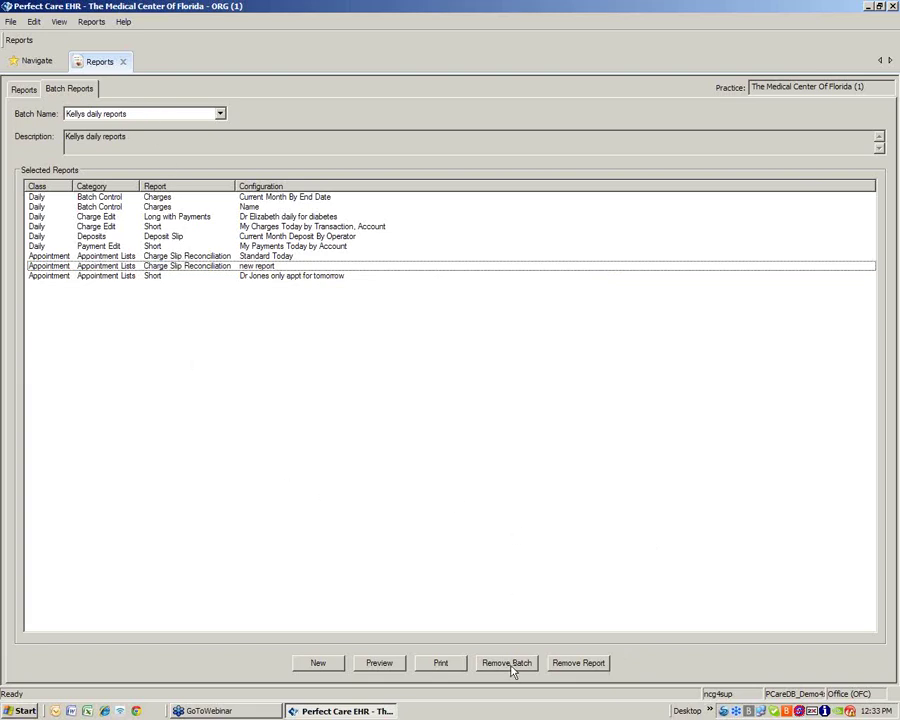
Display the reports in the month end batch, and open the form for a new batch without creating one
left_click(219, 114)
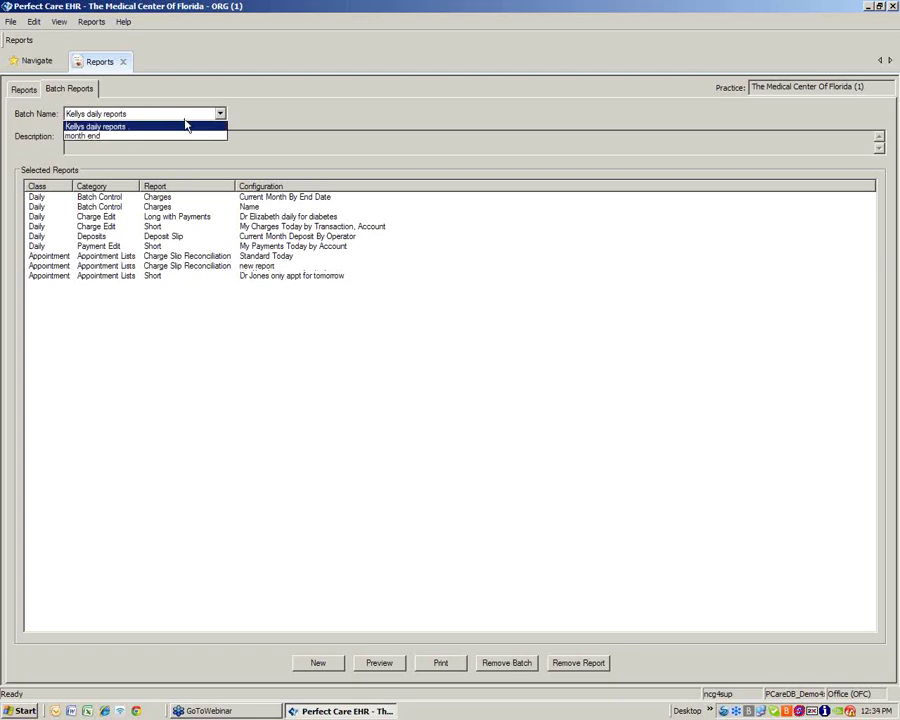
left_click(160, 135)
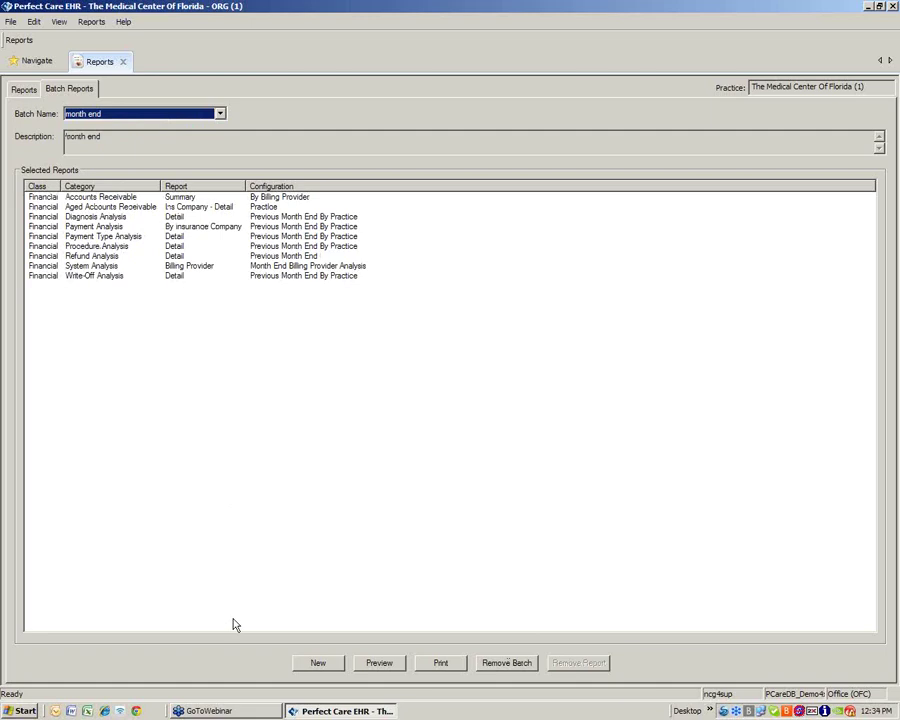
left_click(320, 666)
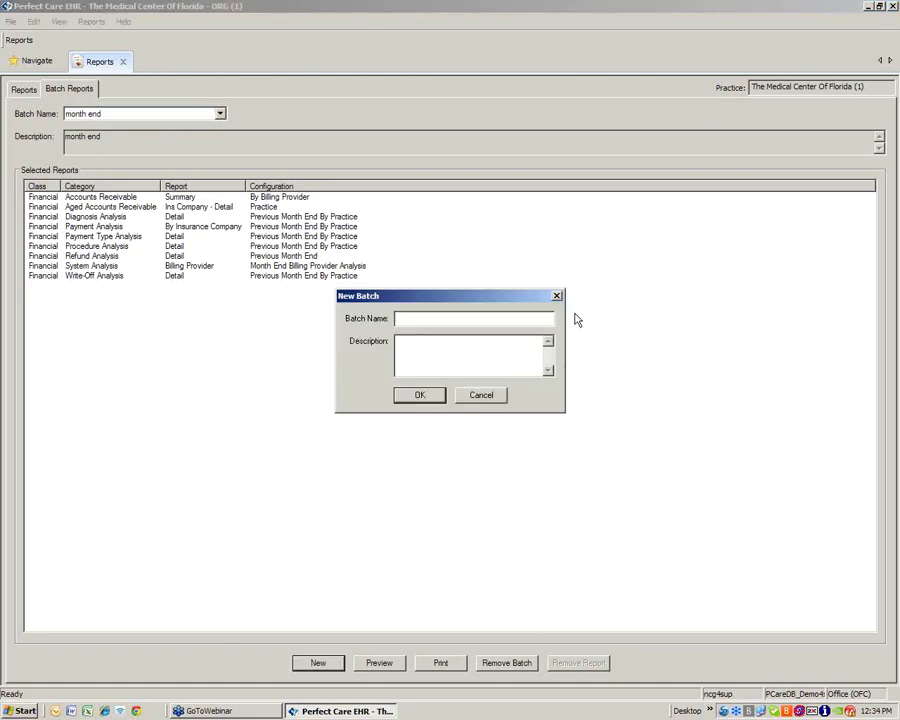
left_click(483, 395)
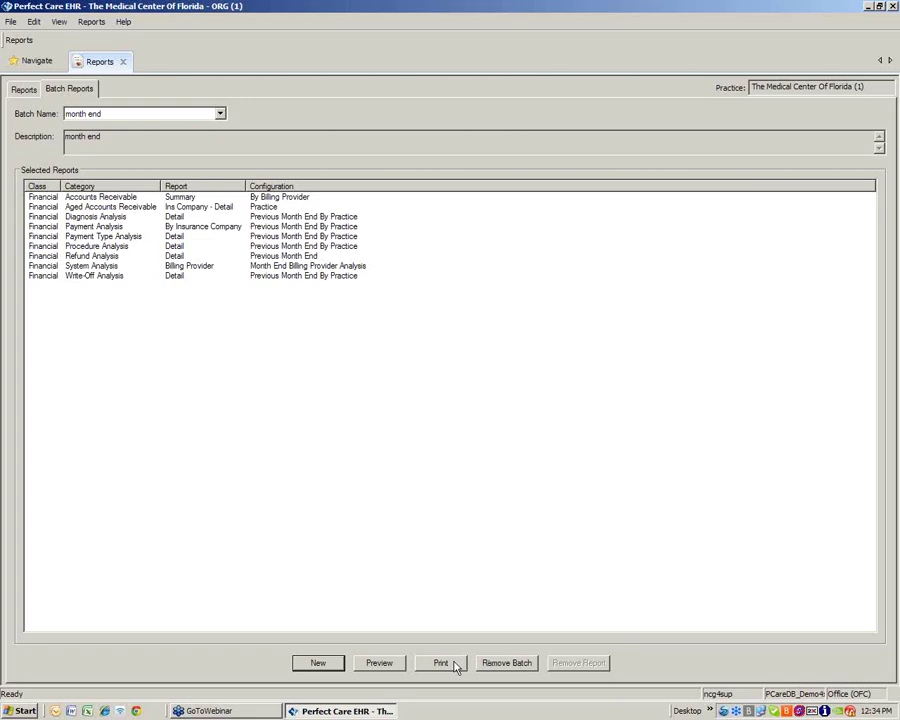
Return to the daily reports list and show the reports under Charge Edit, Deposits and Payment Edit
left_click(22, 89)
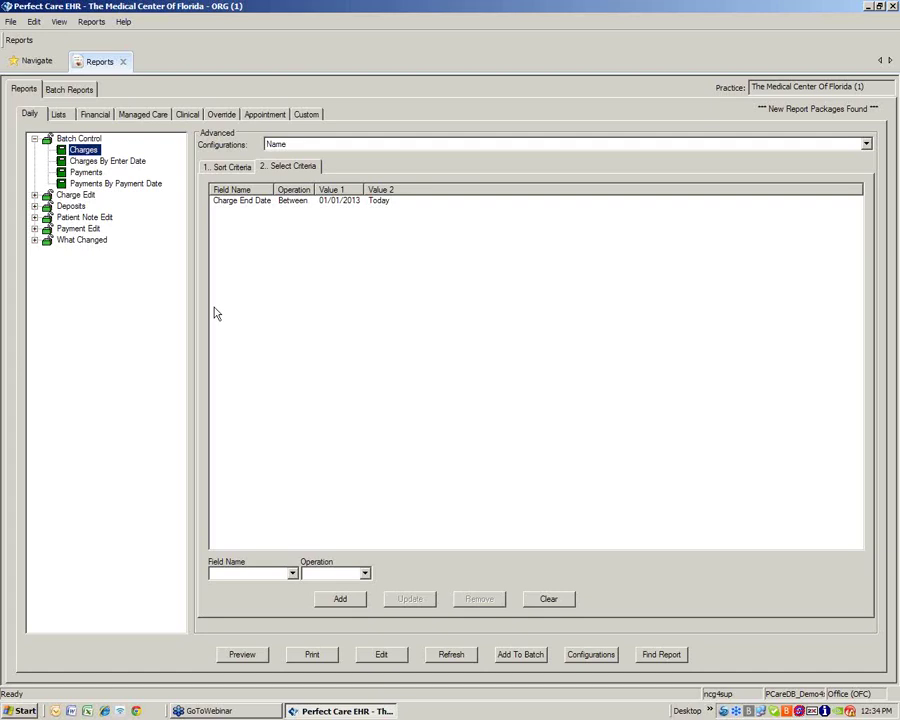
left_click(30, 114)
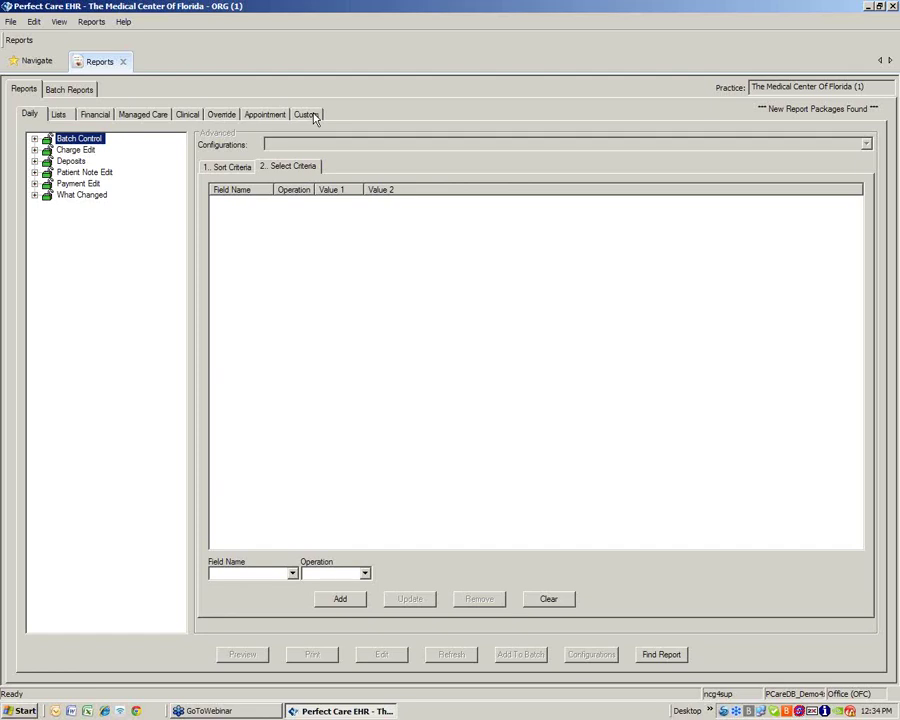
left_click(34, 150)
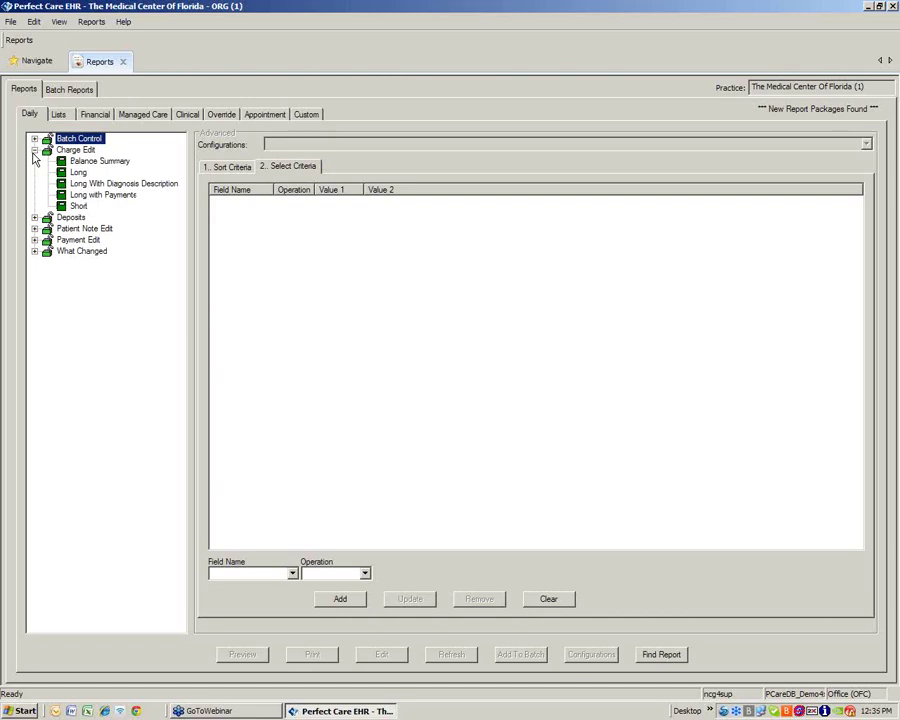
left_click(34, 217)
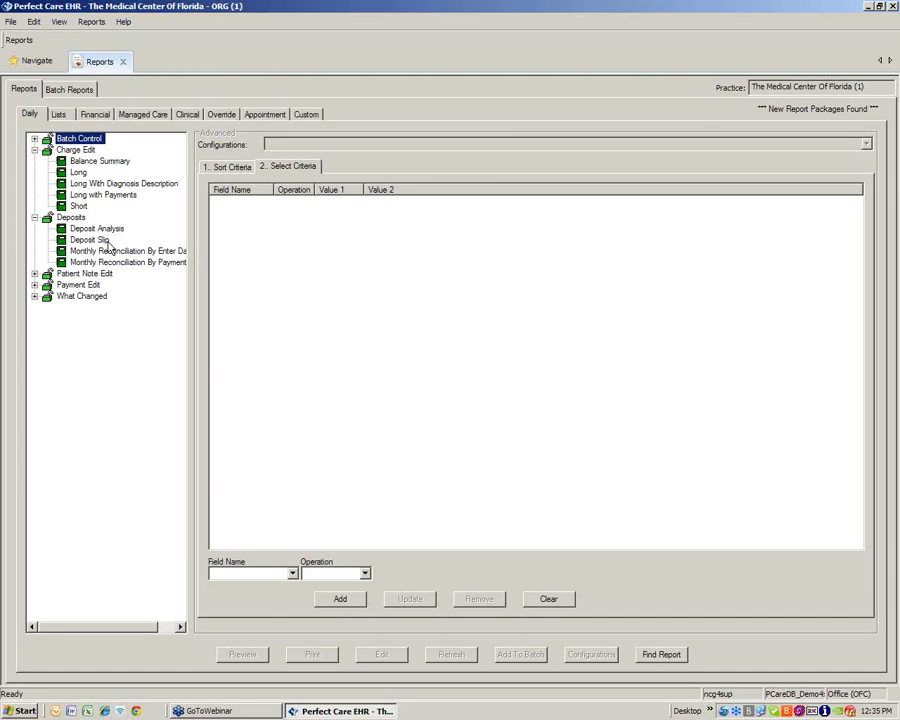
left_click(35, 285)
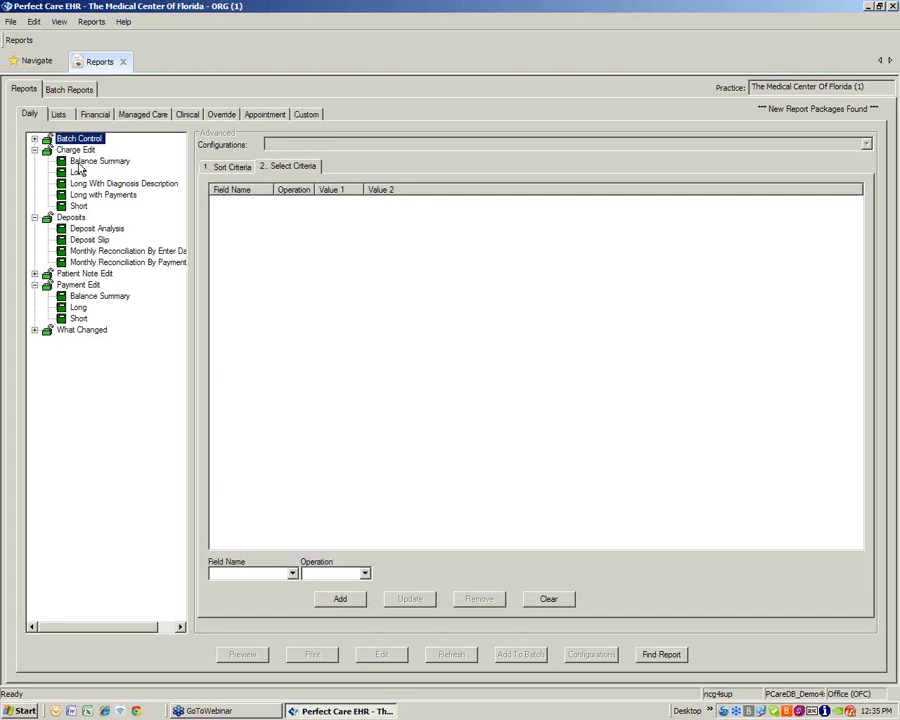
View the Long with Payments, Short and Long With Diagnosis Description reports under Charge Edit, and show the What Changed reports
left_click(128, 196)
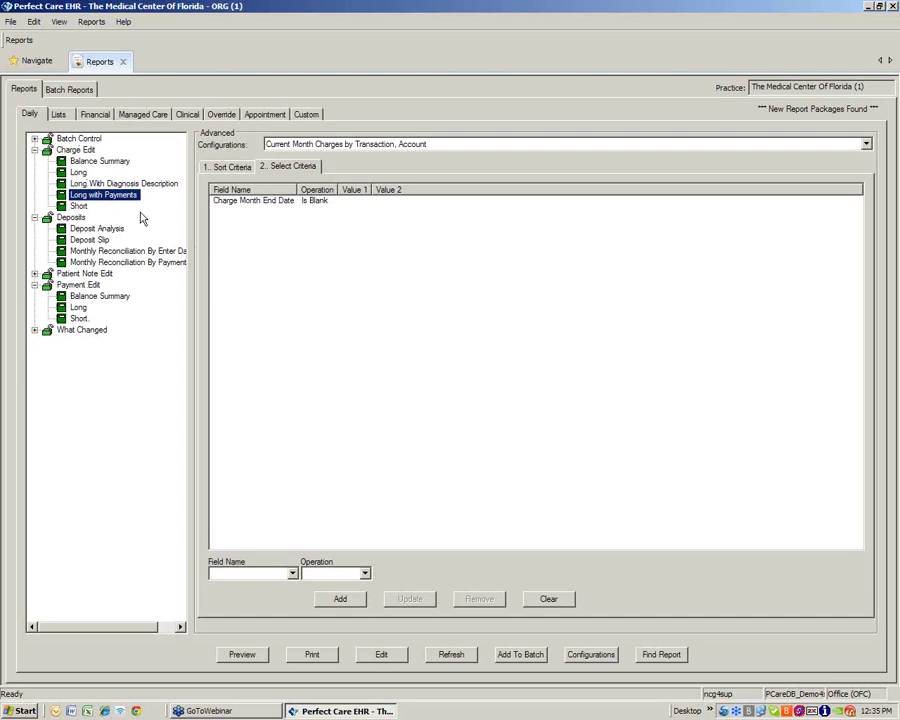
left_click(78, 206)
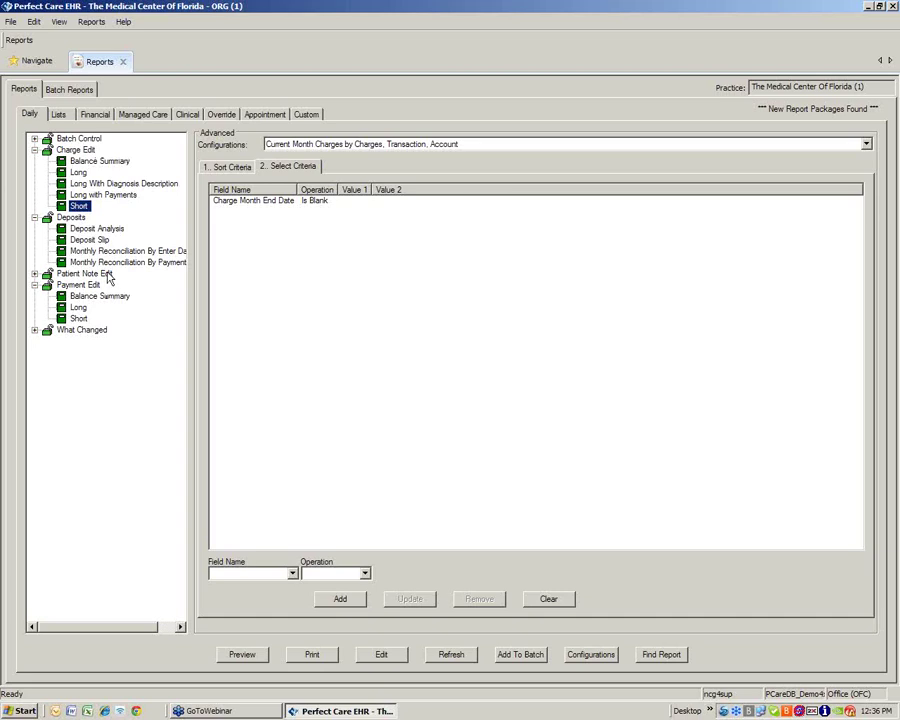
left_click(107, 188)
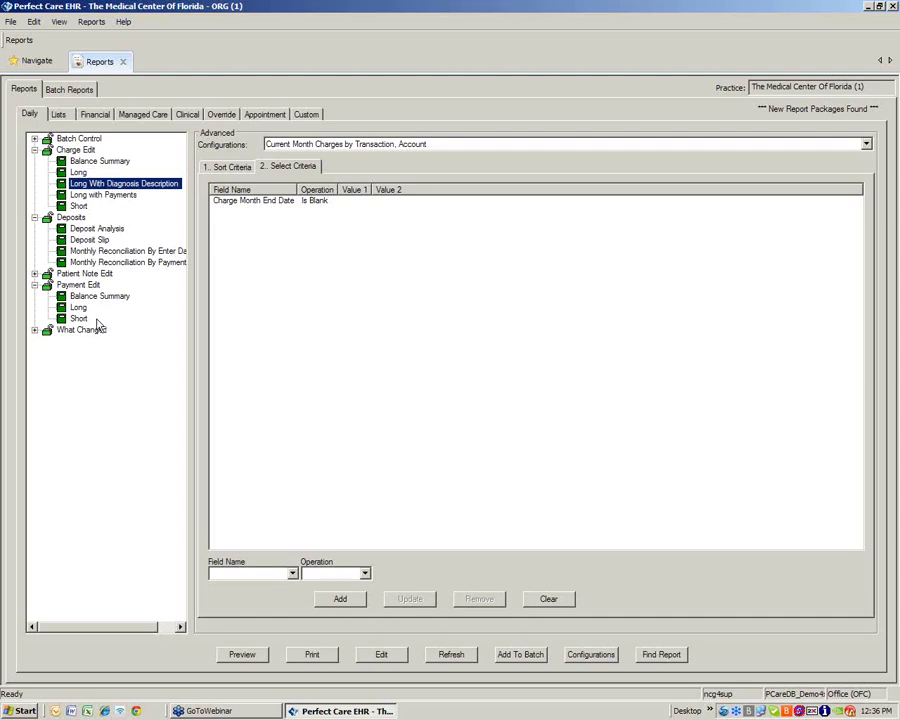
left_click(35, 331)
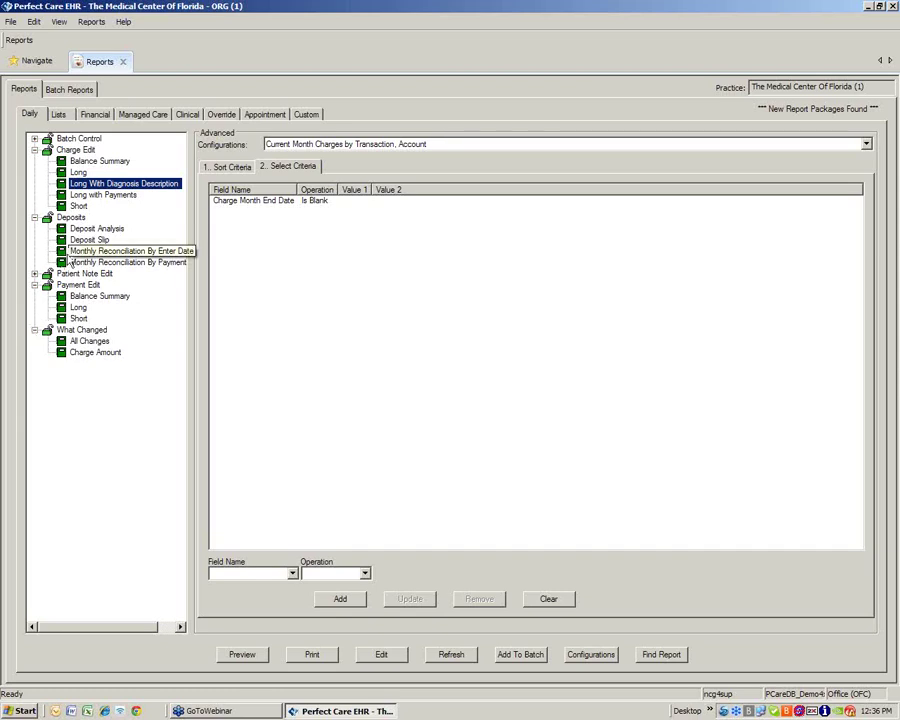
Load the Today's Charges by Operator, Account configuration for the Short charge edit report and review its sort and select criteria
left_click(80, 207)
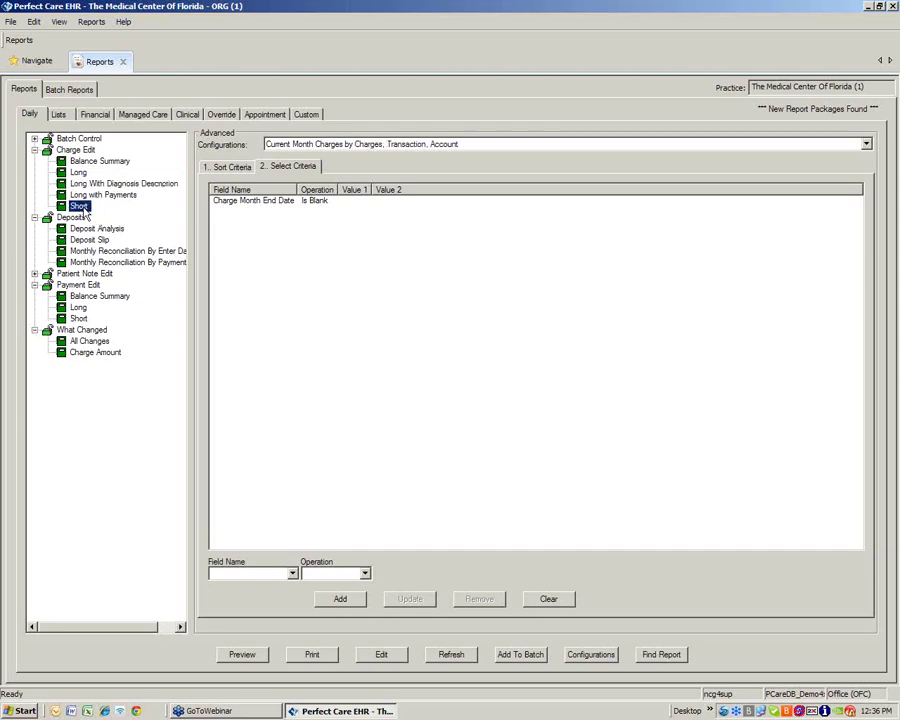
left_click(291, 144)
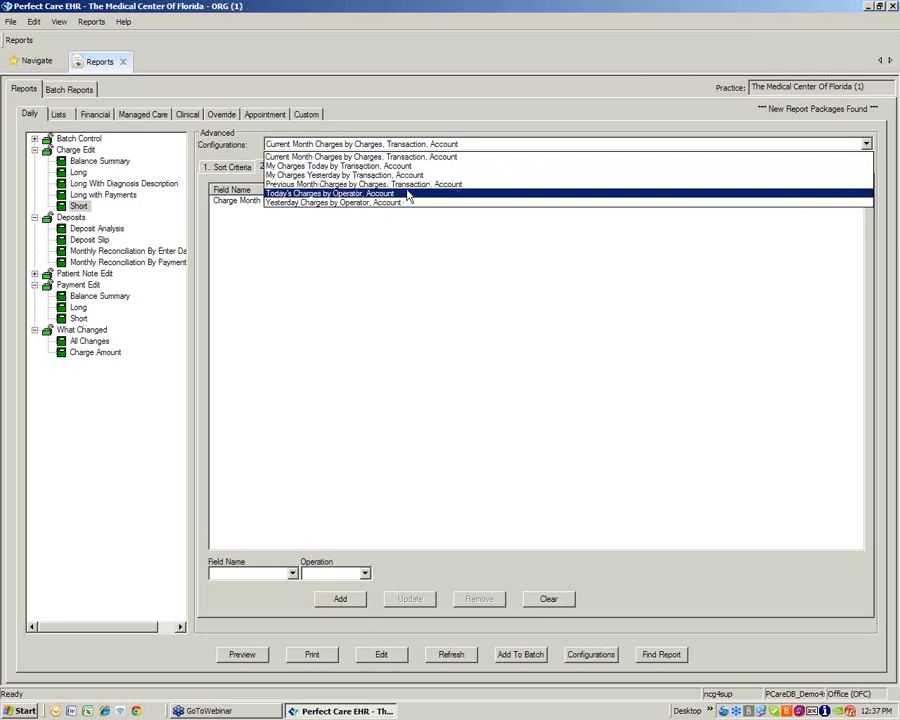
left_click(408, 197)
left_click(238, 167)
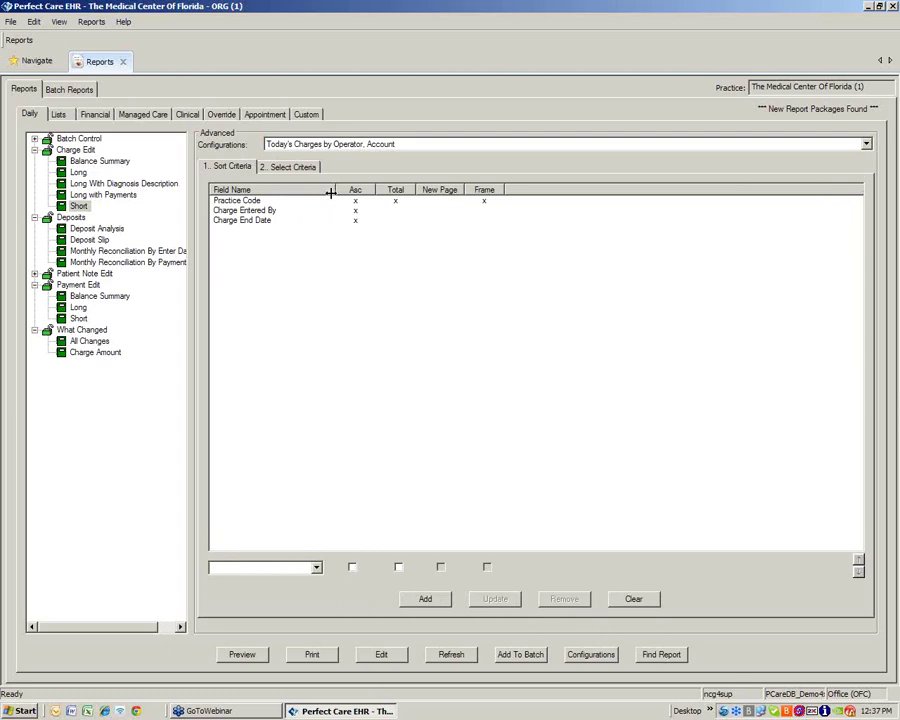
left_click(275, 170)
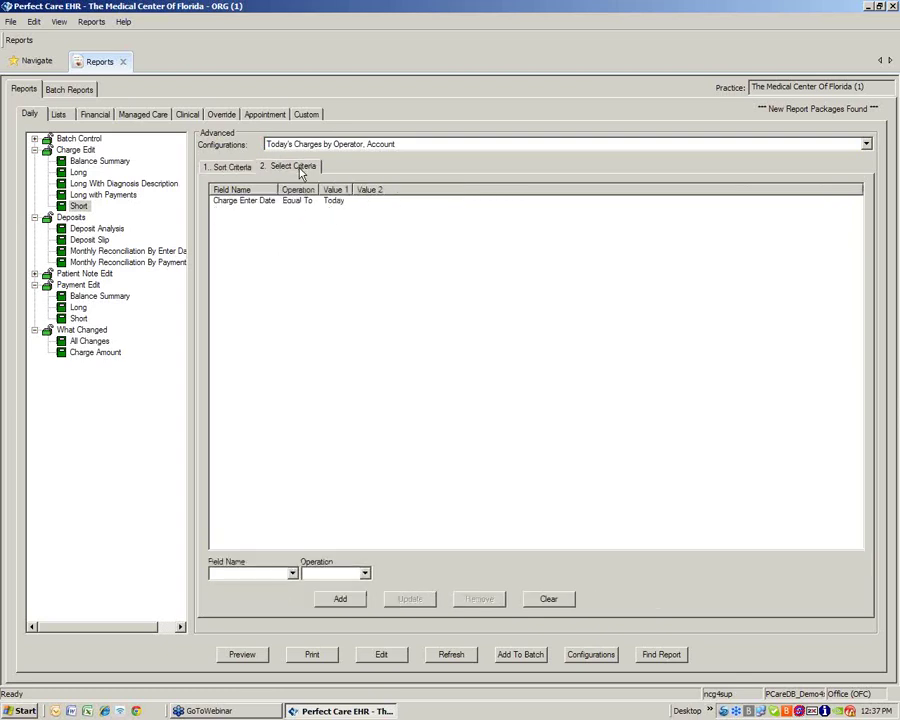
Edit the Charge Enter Date criterion, look through the available fields, and try Charge End Date, Equal To, Today instead
left_click(226, 205)
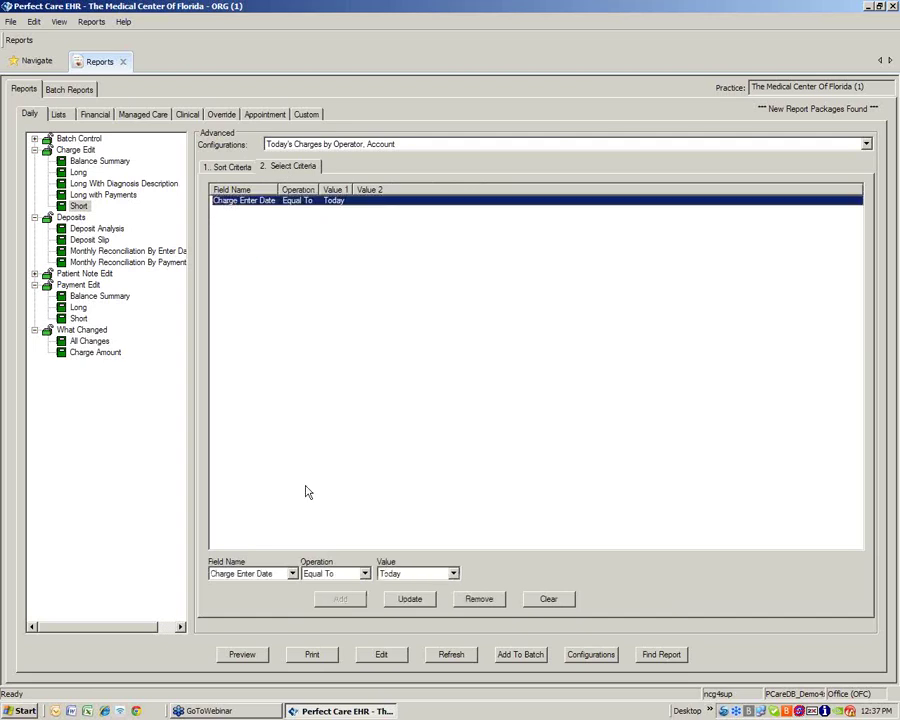
left_click(292, 574)
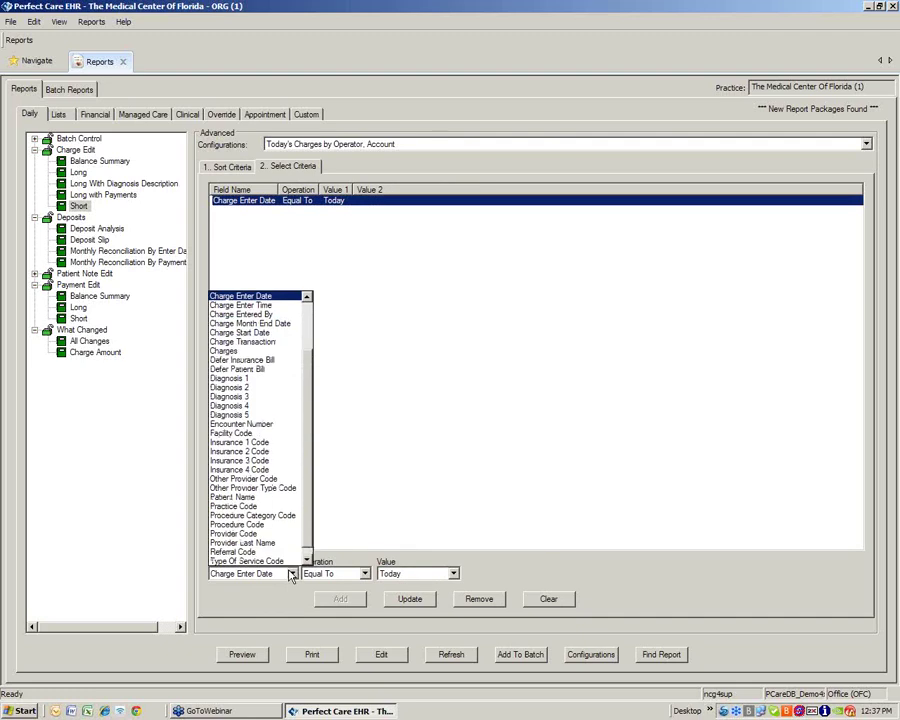
scroll(291, 553, "down", 1)
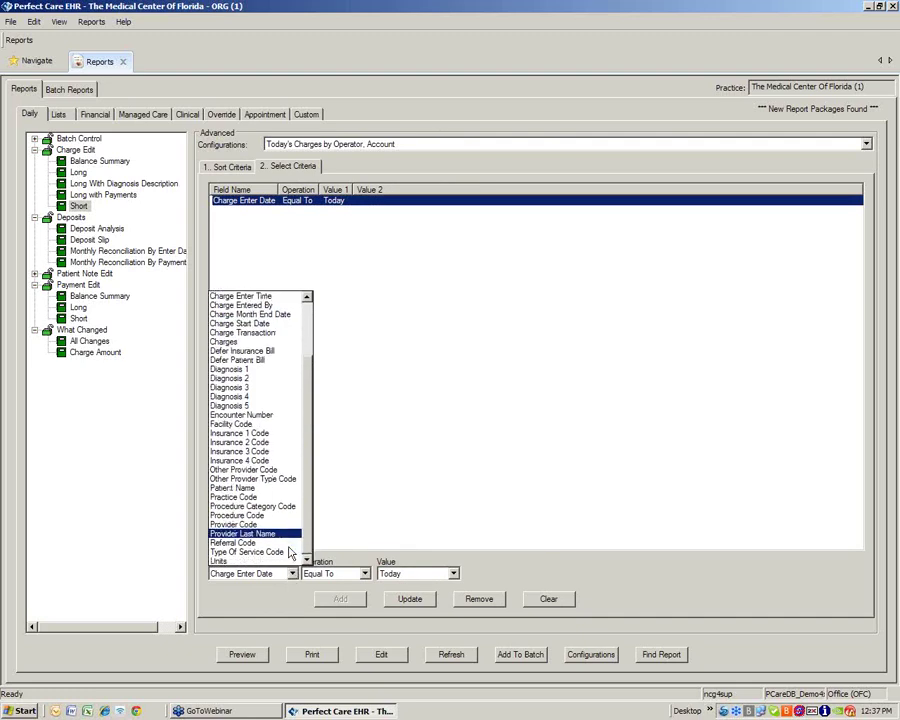
scroll(291, 553, "up", 1)
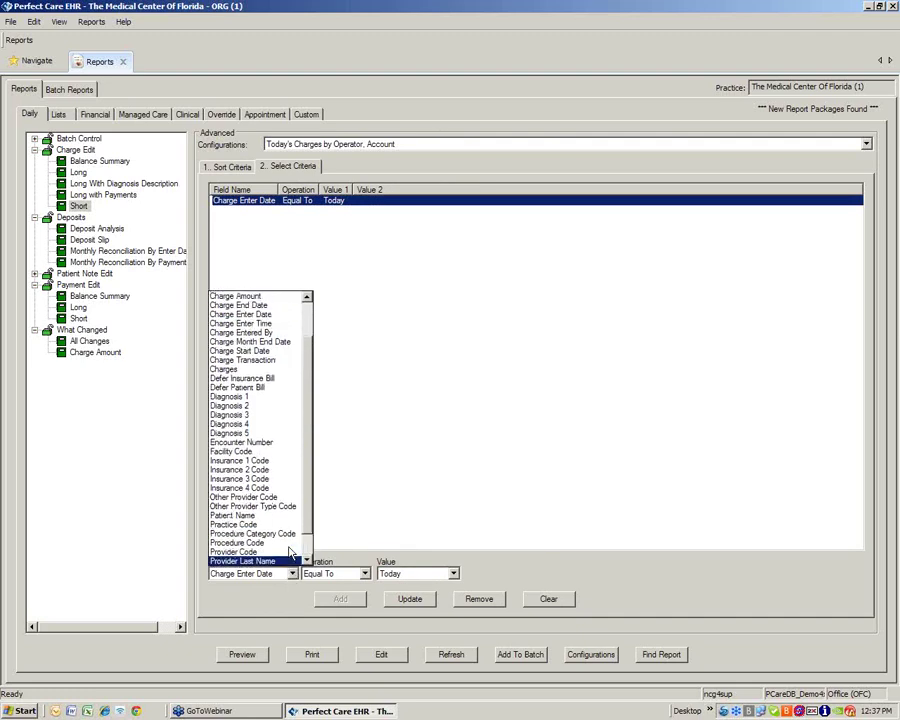
scroll(291, 552, "down", 1)
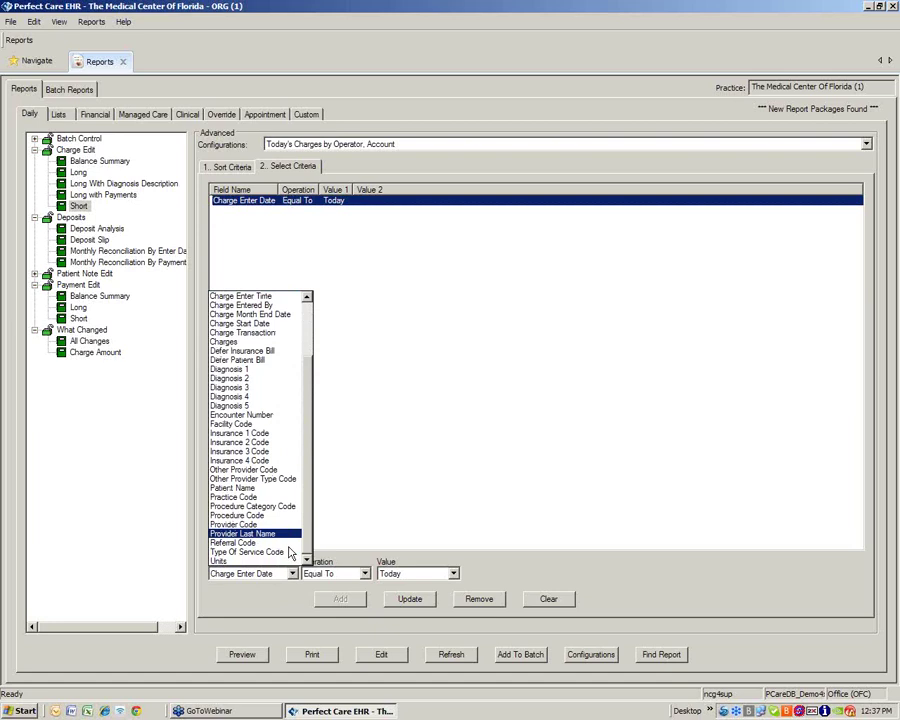
scroll(291, 552, "up", 3)
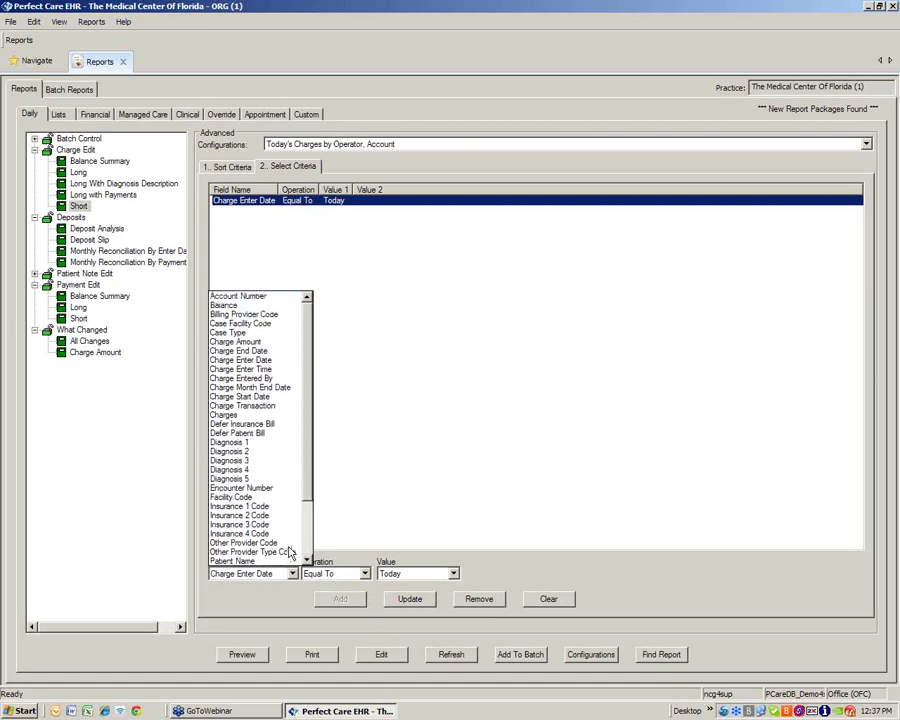
left_click(274, 352)
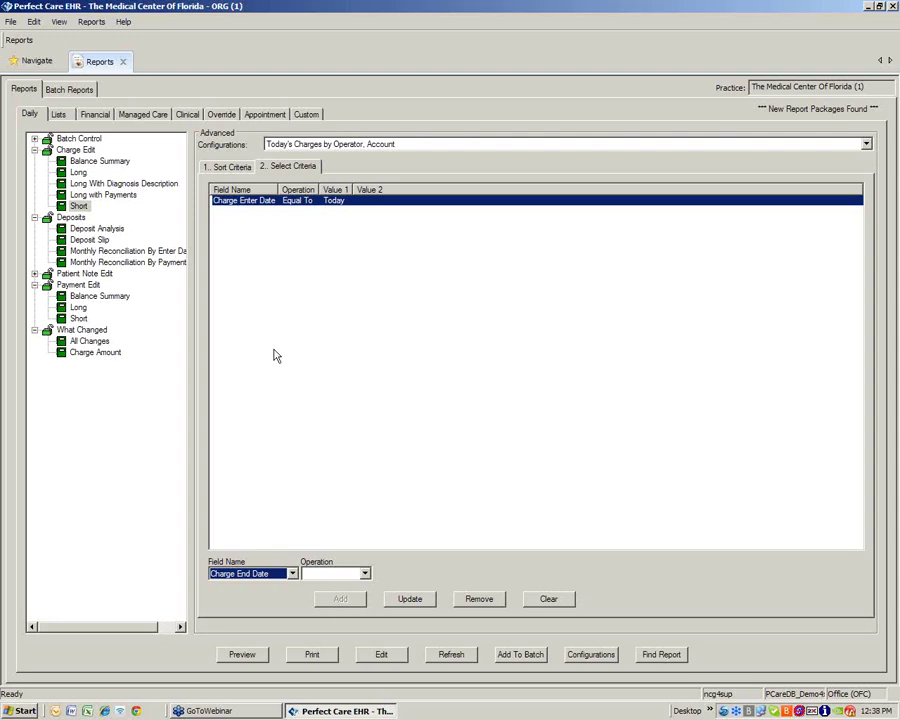
left_click(365, 573)
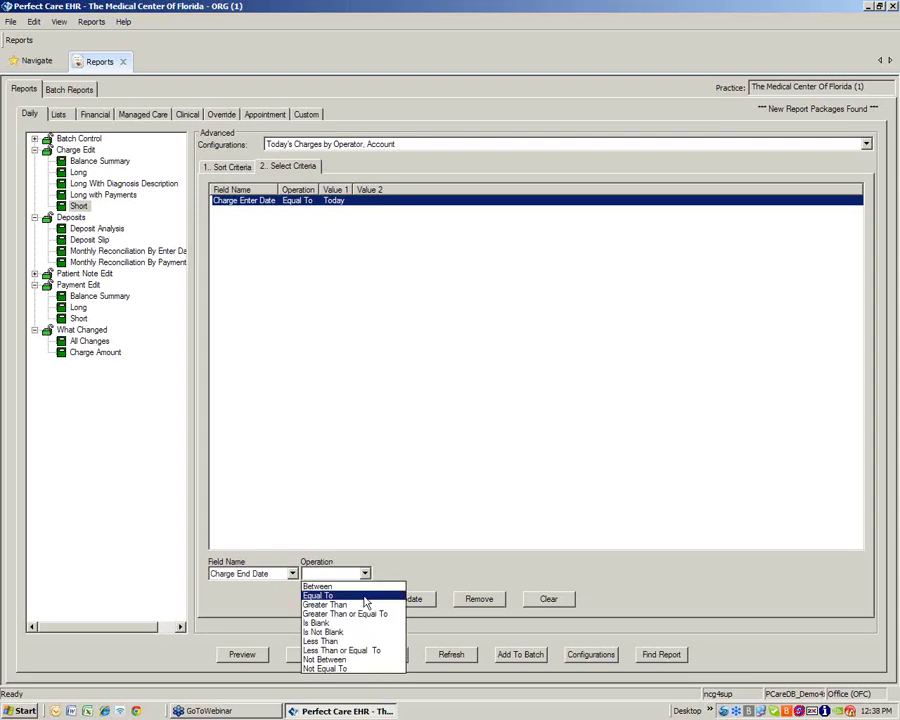
left_click(364, 596)
left_click(452, 574)
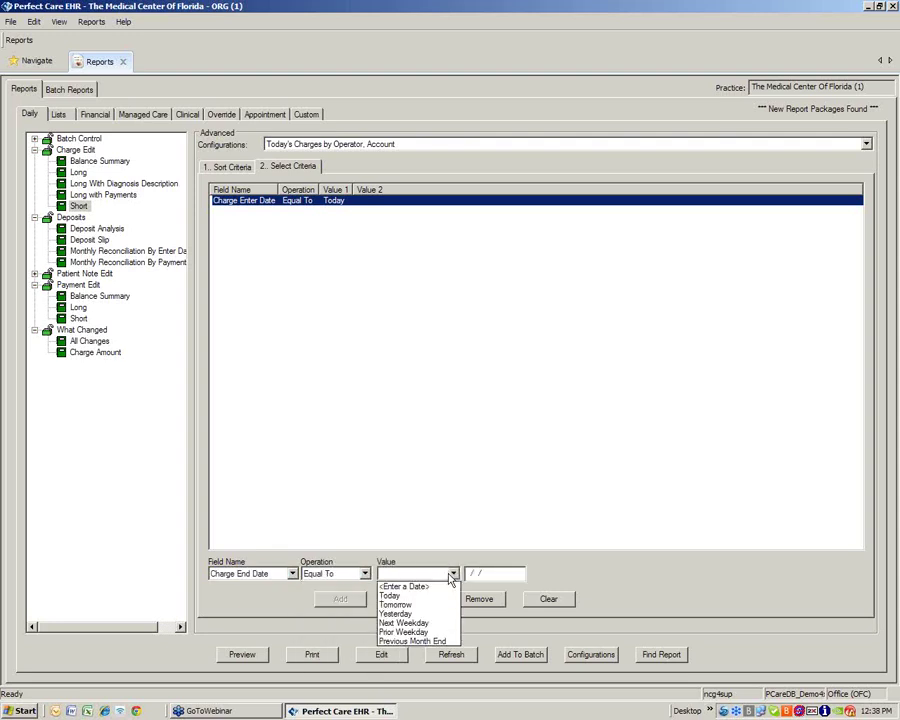
left_click(444, 595)
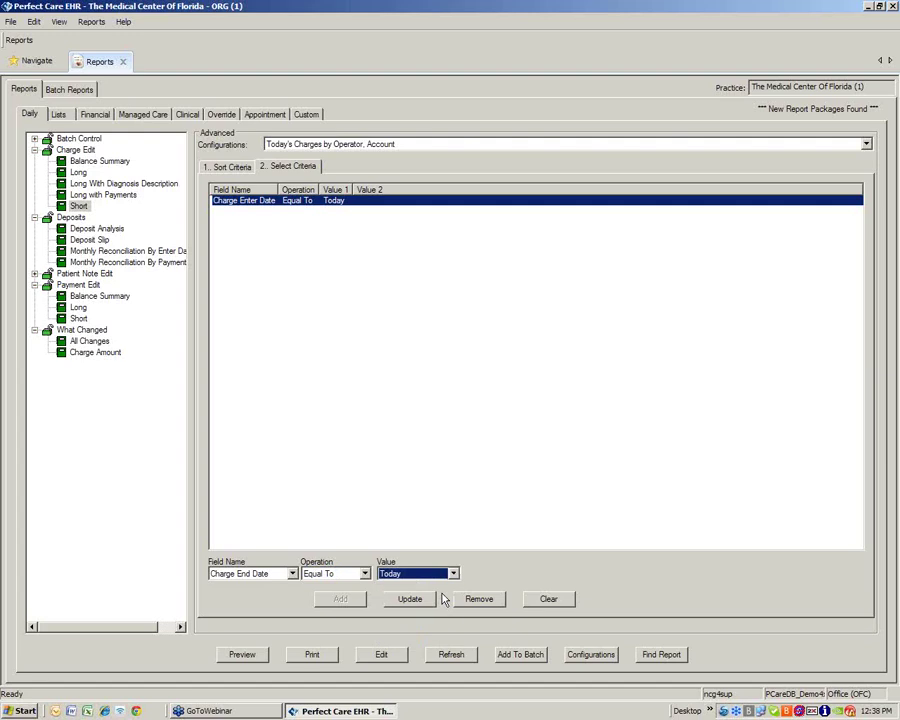
Set the criterion being edited to Charge Enter Date, Equal To, Today, and update it in the criteria list
left_click(292, 574)
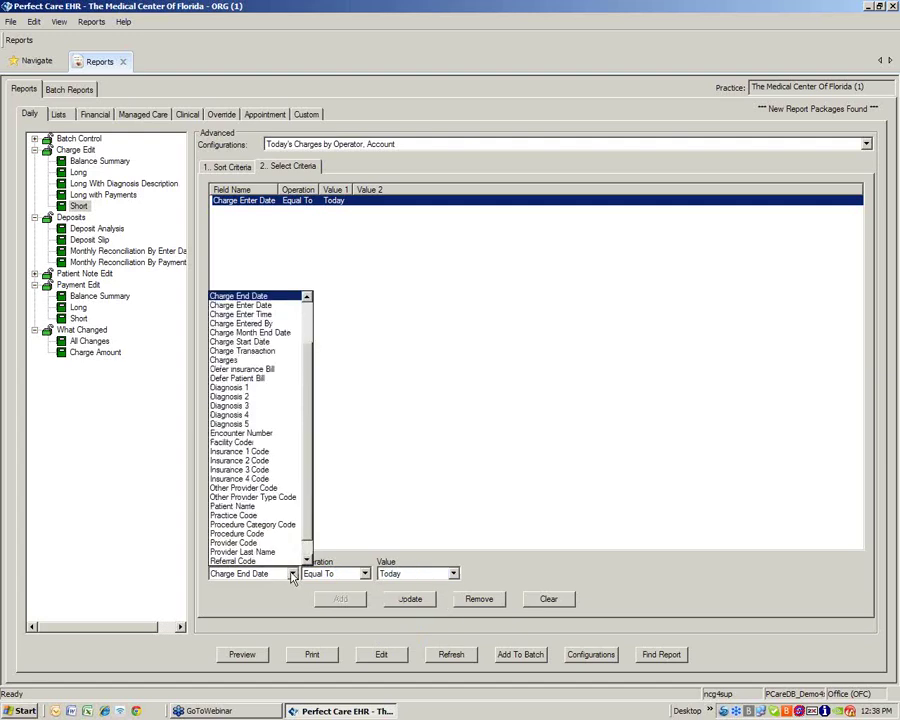
left_click(285, 305)
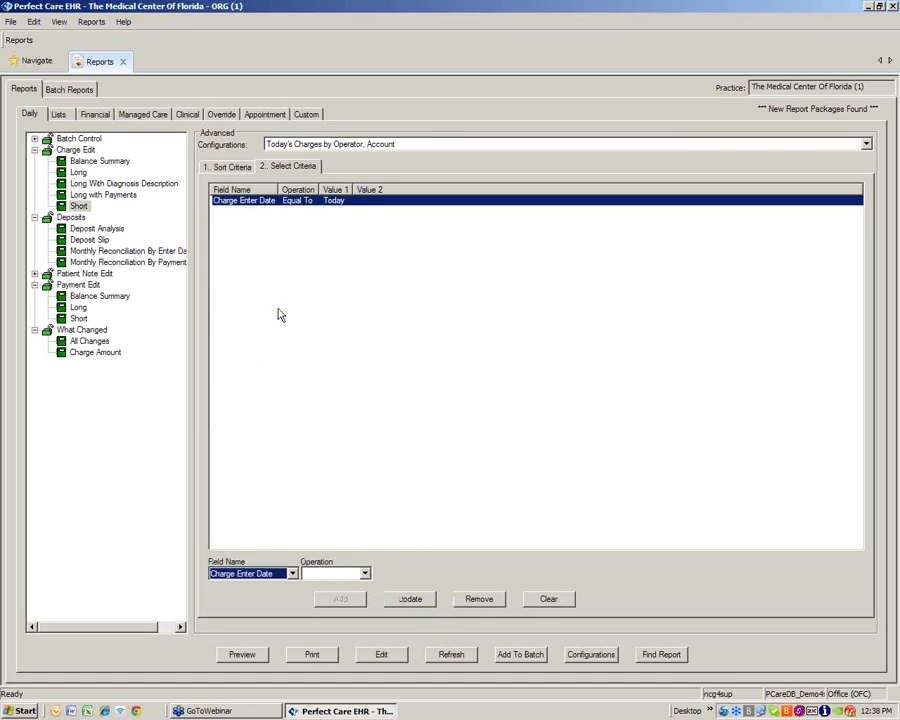
left_click(365, 574)
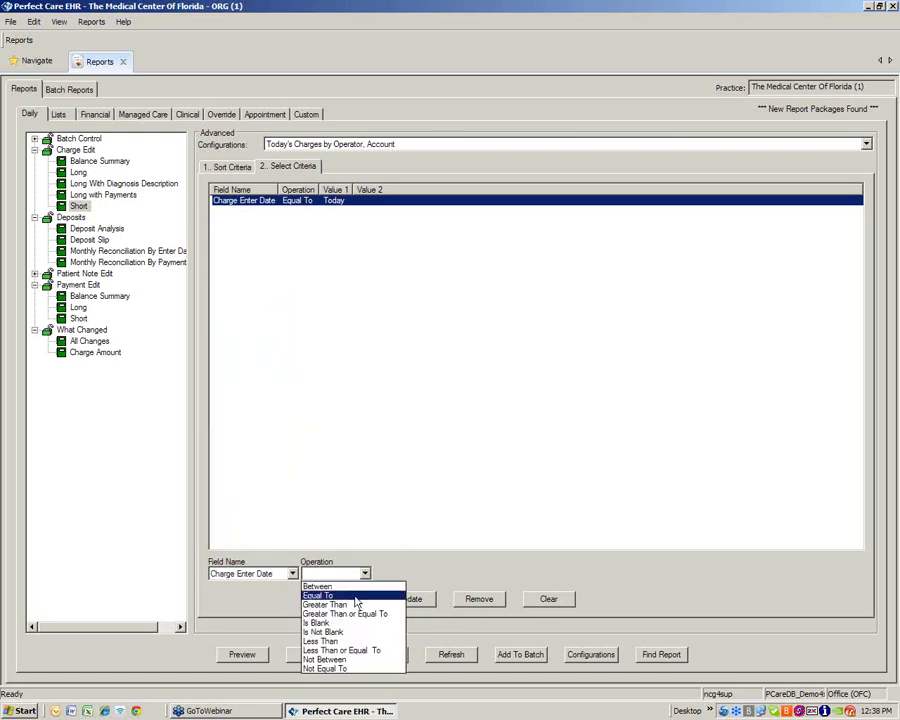
left_click(320, 595)
left_click(441, 578)
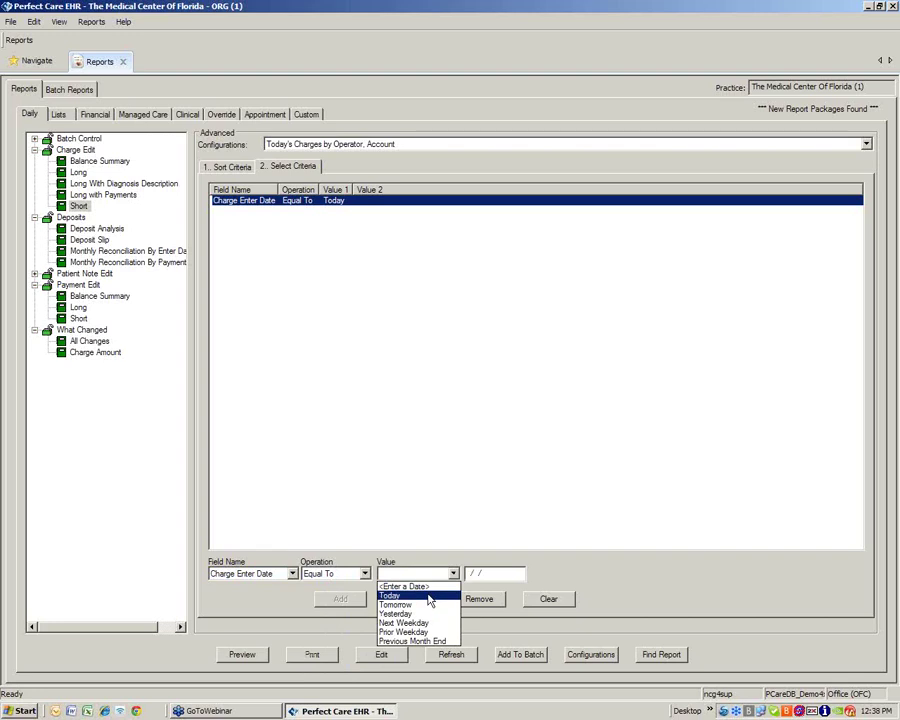
left_click(428, 596)
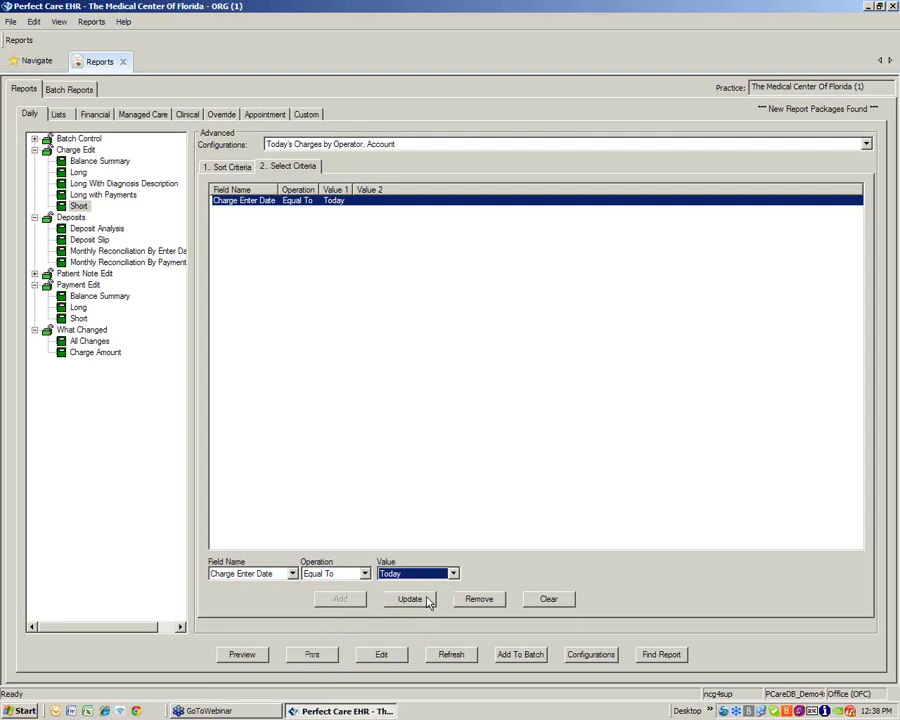
left_click(427, 599)
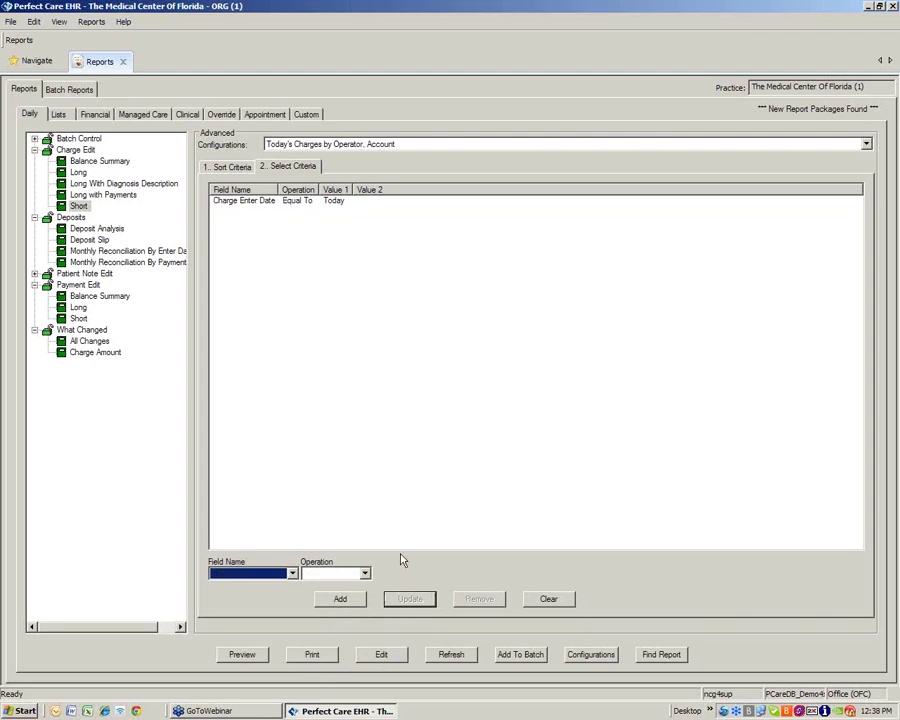
Look through the available fields and prepare a new select criterion for Diagnosis 1, Equal To, 250.00
left_click(292, 574)
scroll(293, 495, "down", 3)
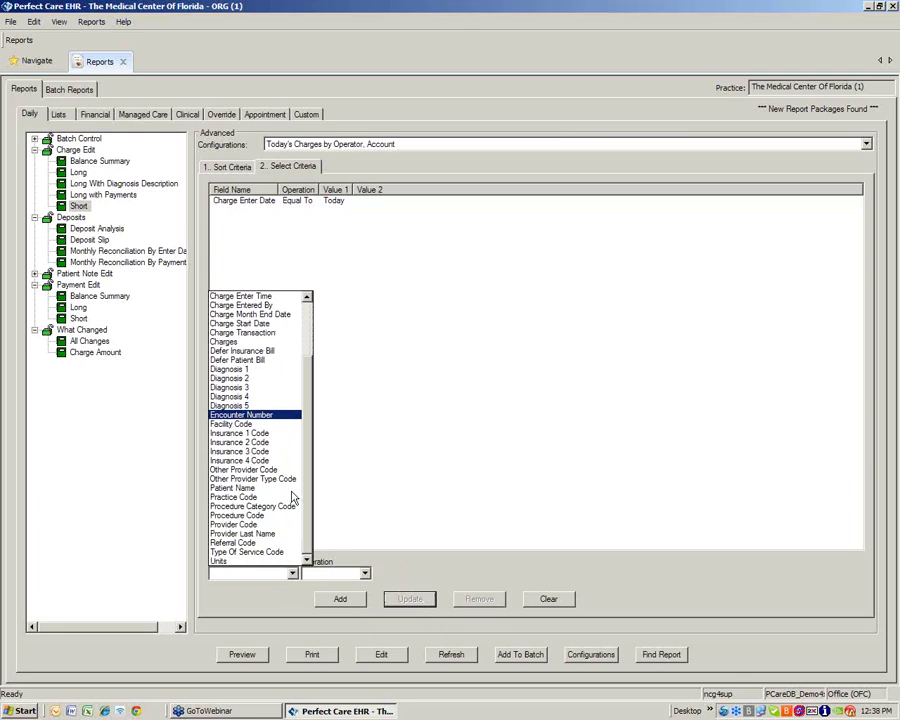
scroll(293, 497, "up", 2)
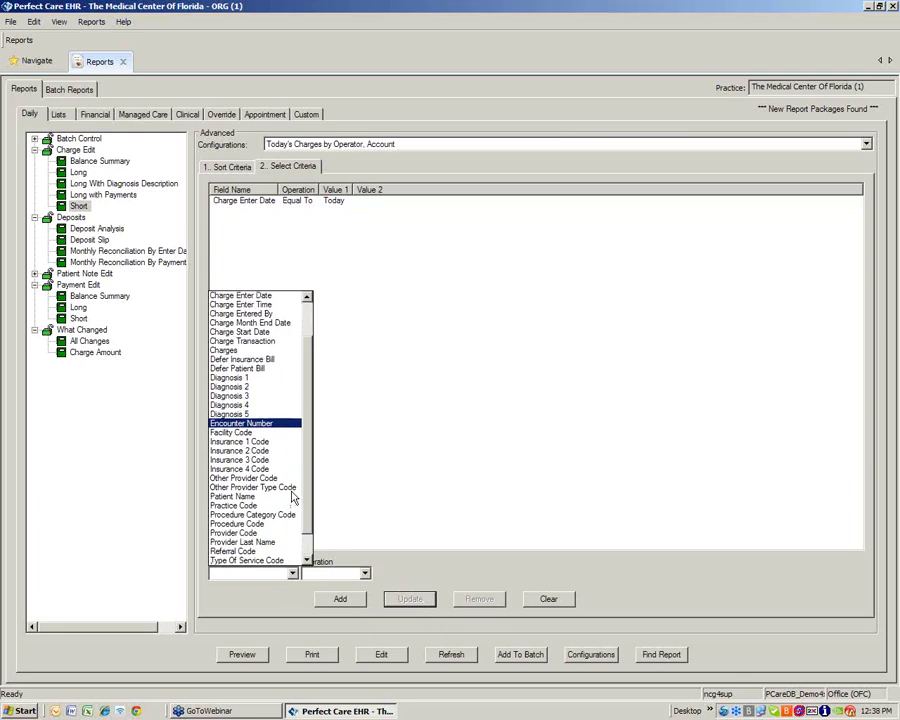
left_click(398, 411)
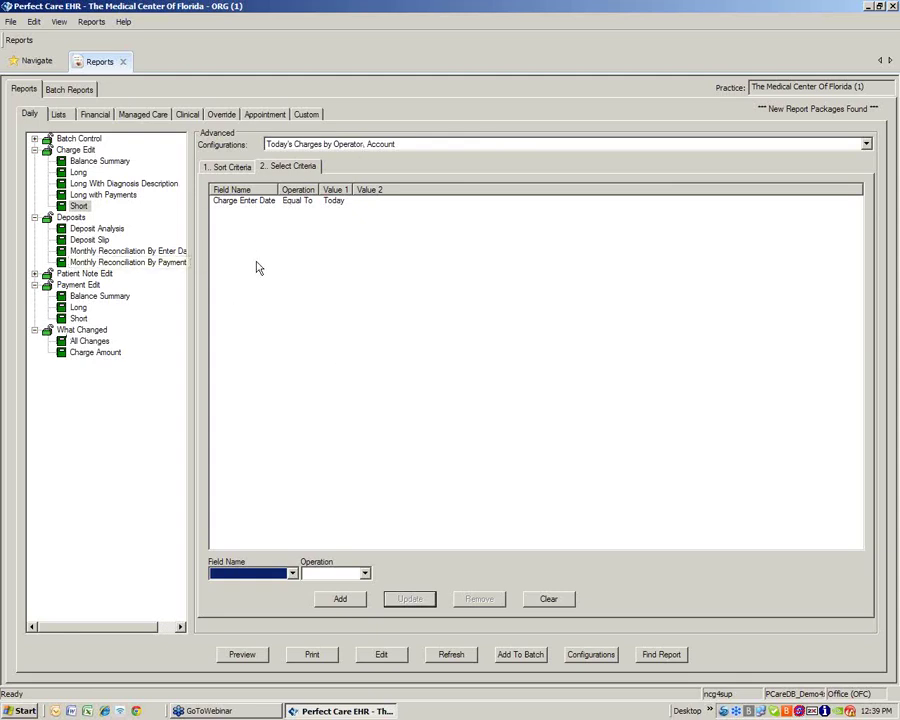
left_click(292, 574)
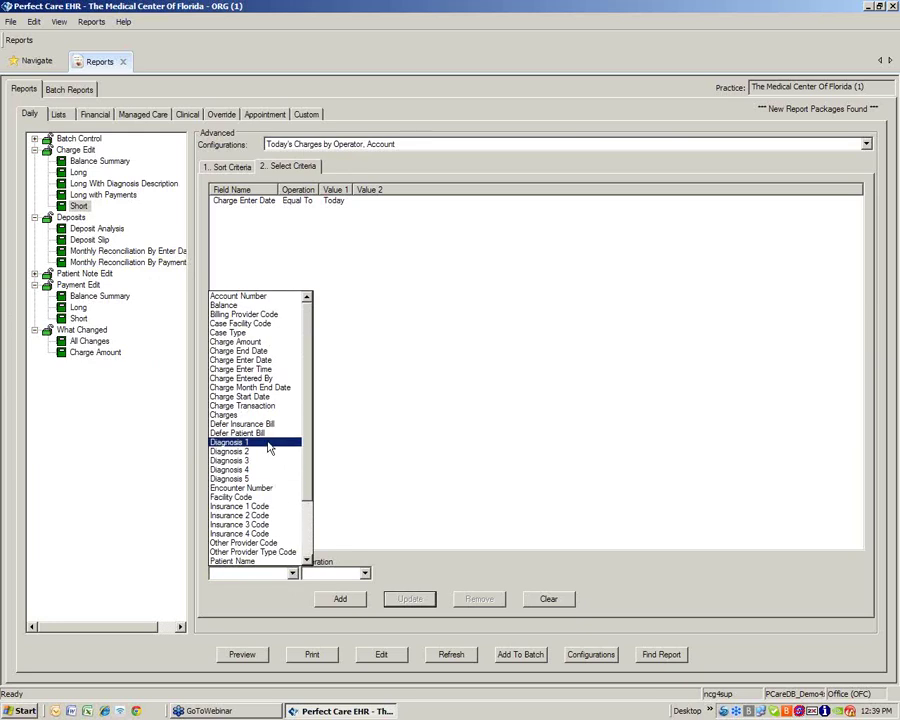
left_click(268, 447)
left_click(329, 576)
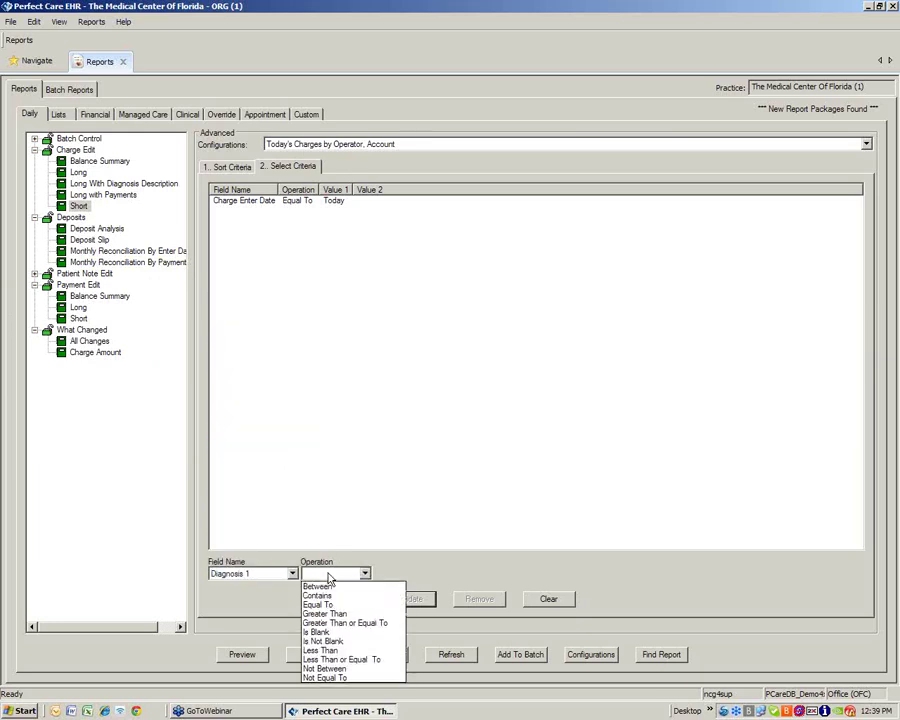
left_click(318, 604)
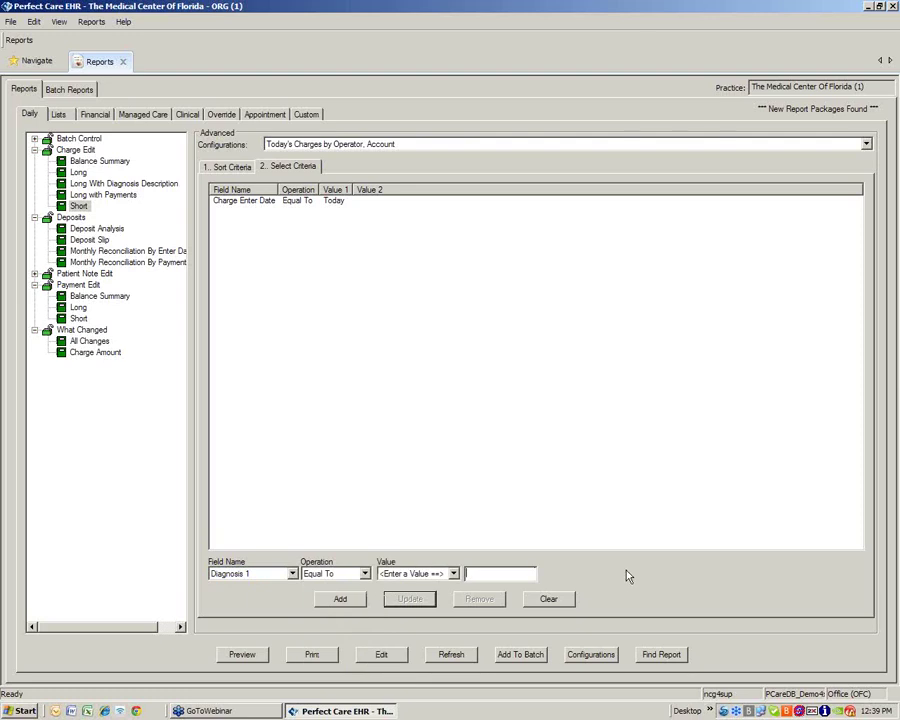
type("250.00")
Change the Diagnosis 1 criterion to Between with values 250 and 250.99, and add it to the select criteria
left_click(365, 574)
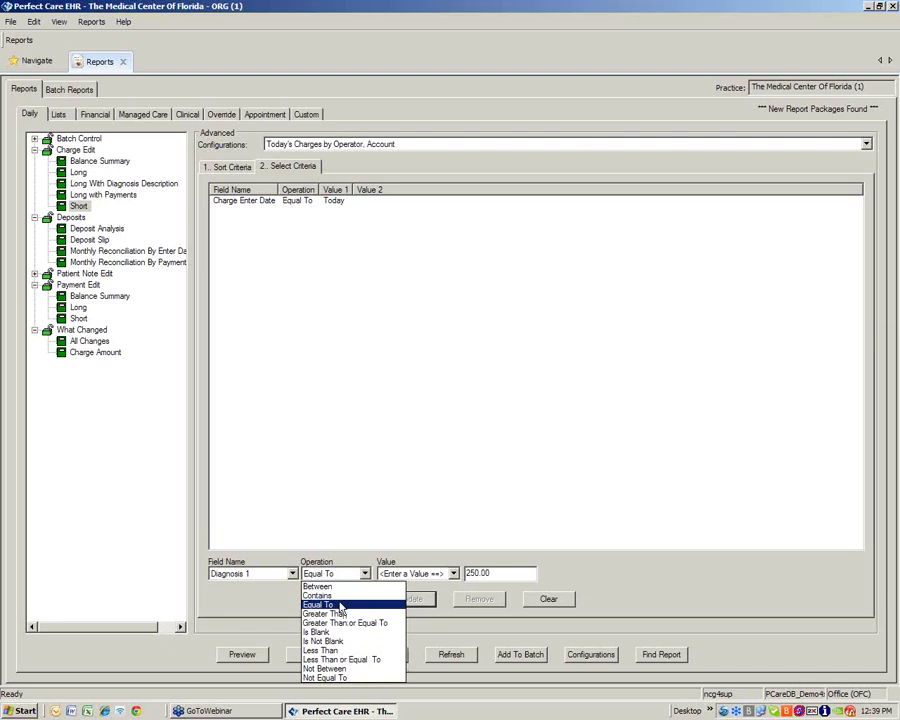
left_click(340, 588)
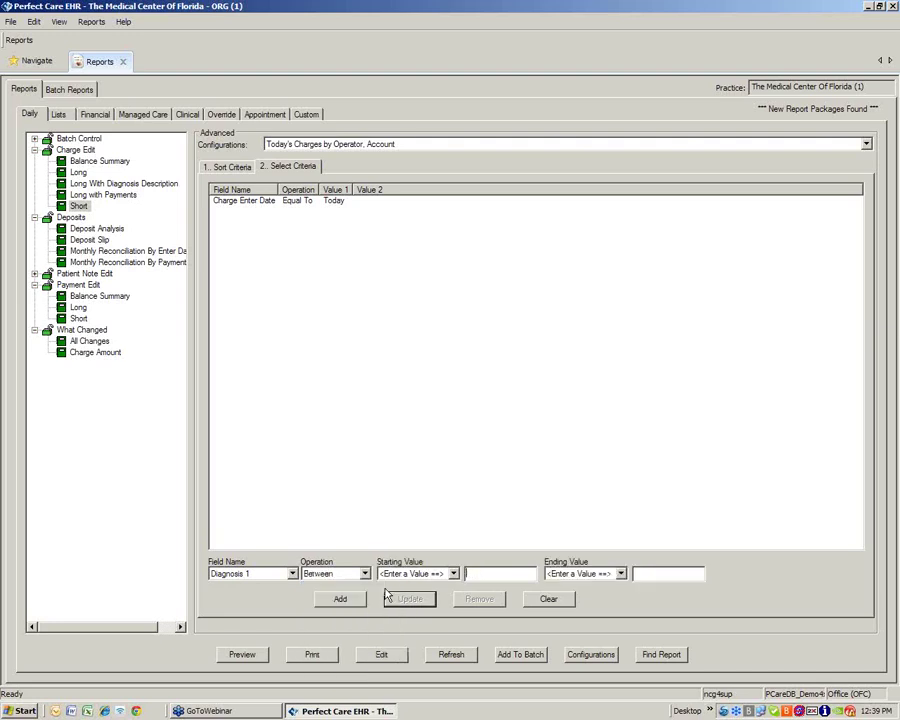
type("250")
left_click(643, 568)
type("250.99")
left_click(340, 600)
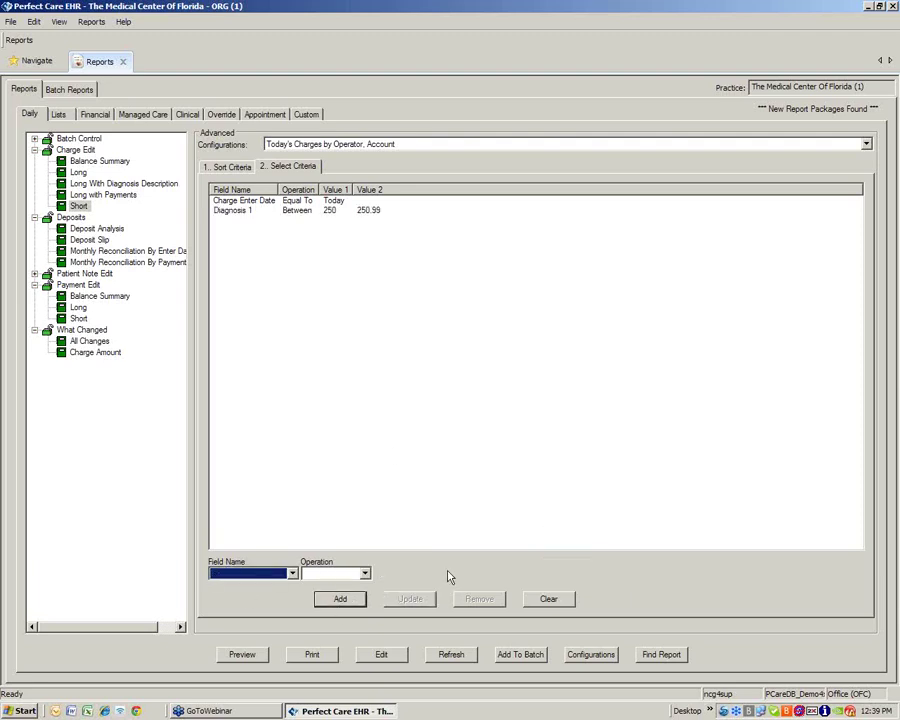
Look through the available field names without adding another criterion, and preview the Short charge edit report
left_click(292, 573)
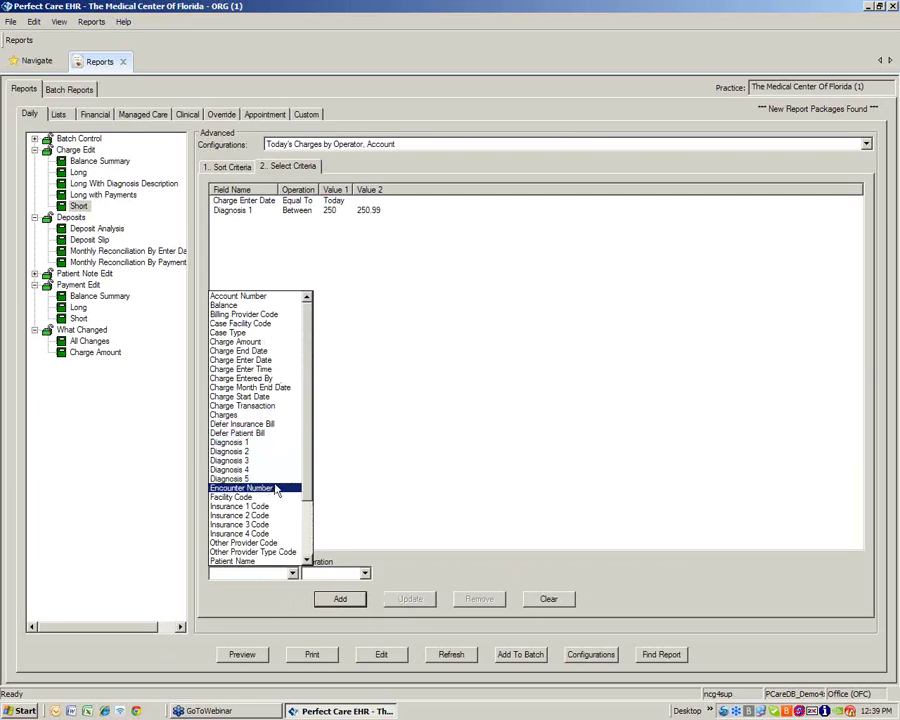
scroll(276, 489, "down", 3)
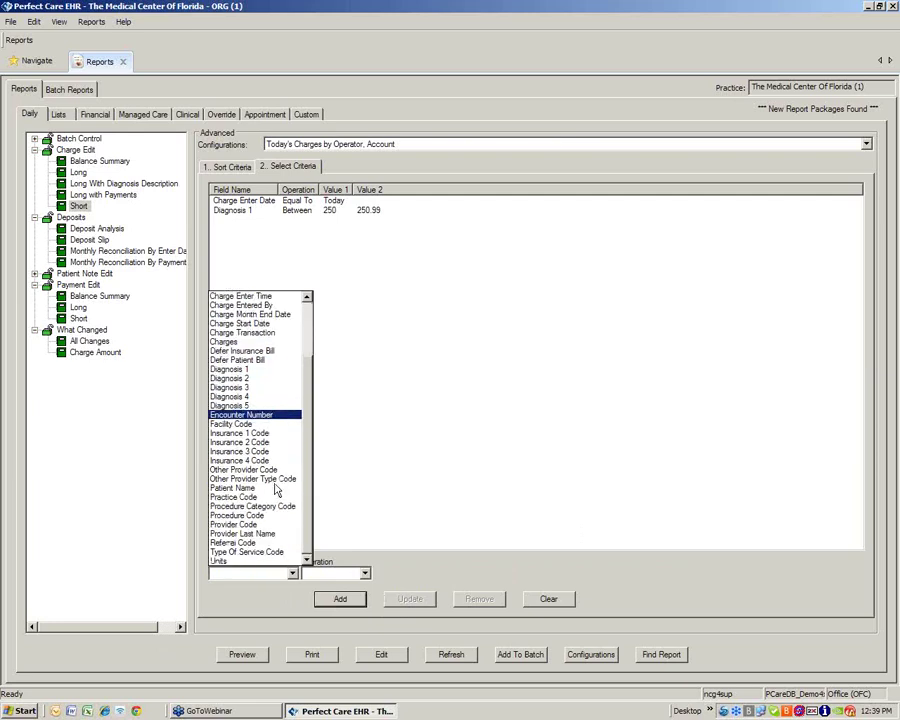
scroll(276, 489, "up", 3)
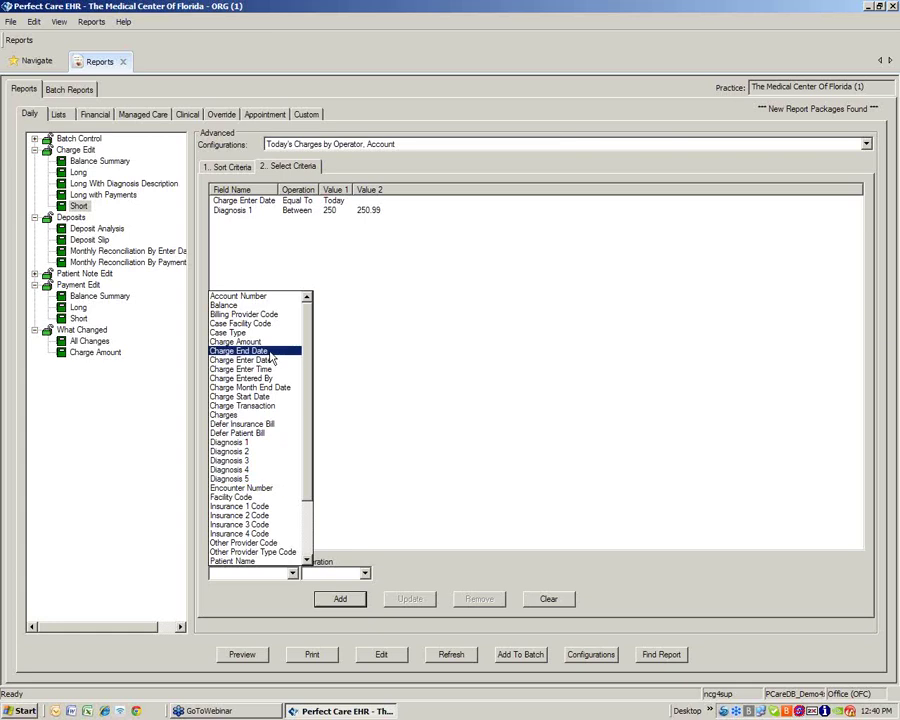
left_click(395, 356)
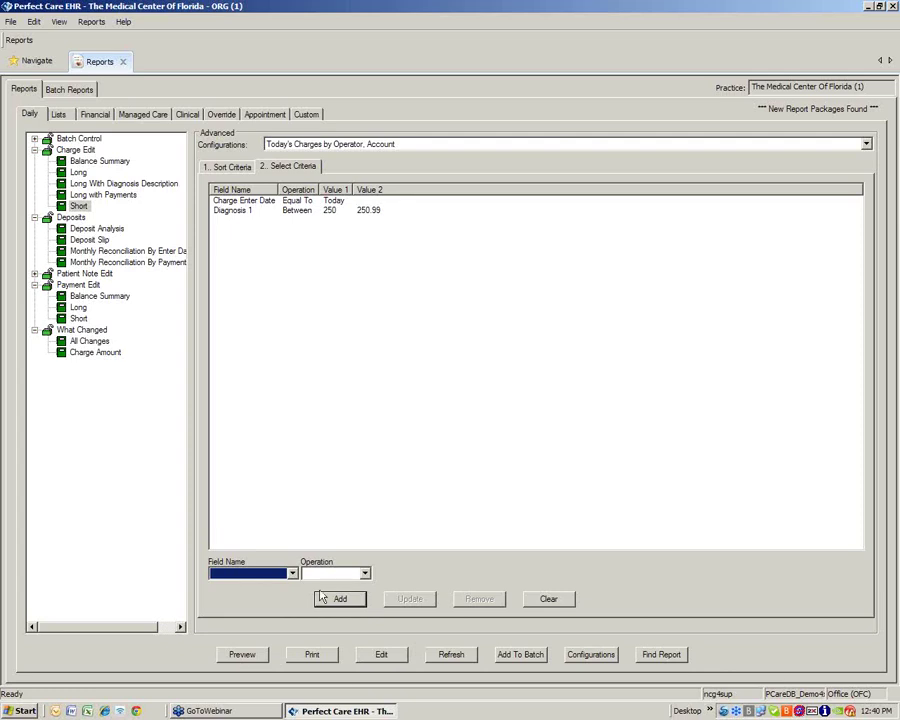
left_click(244, 654)
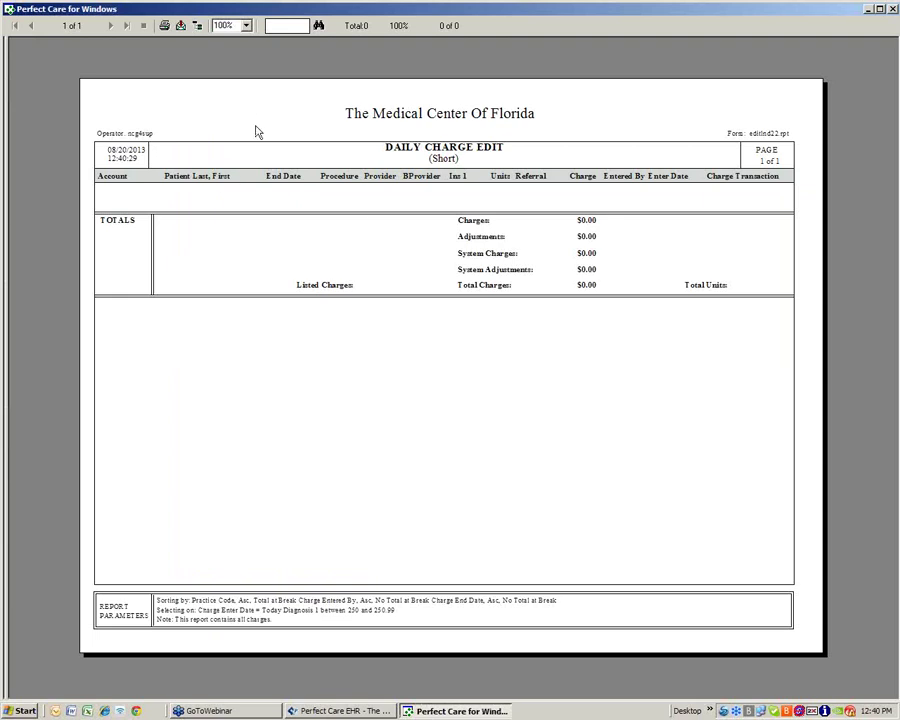
Start exporting the previewed report and look through the available export formats, keeping Acrobat Format (PDF)
left_click(181, 27)
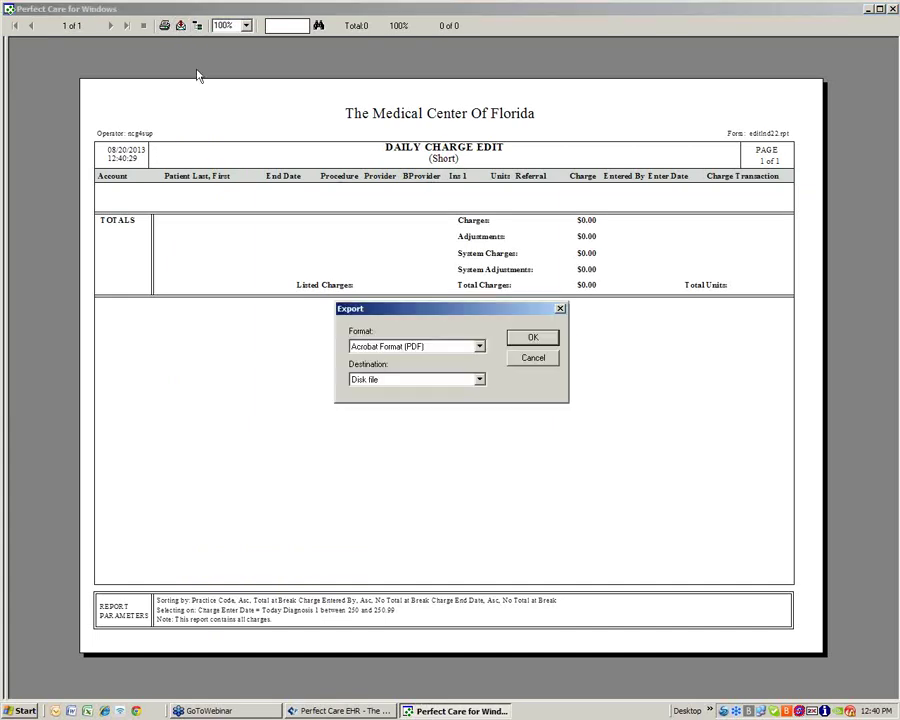
left_click(479, 348)
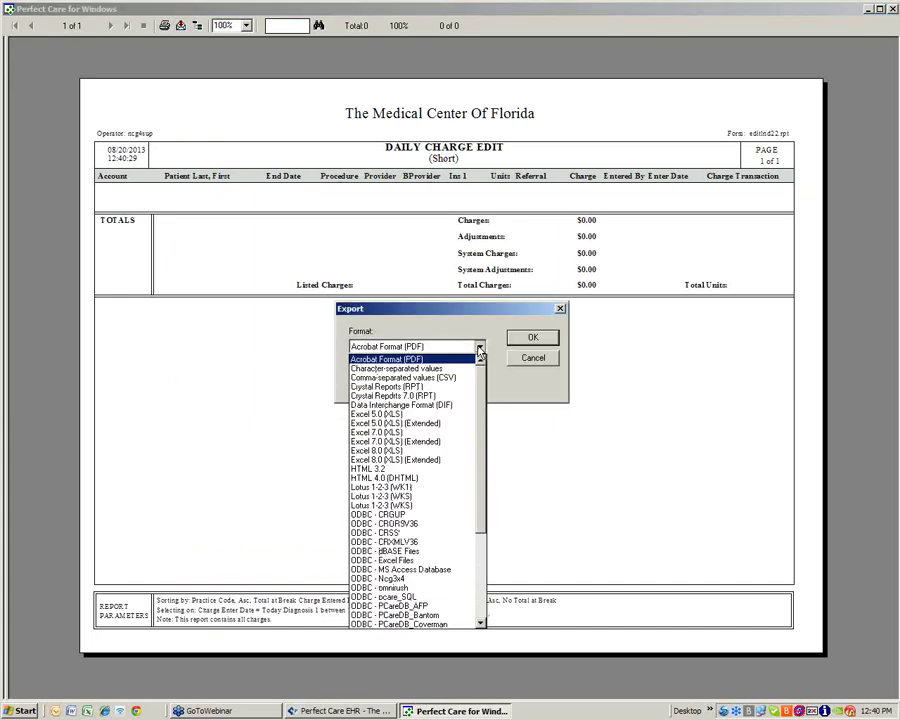
left_click(479, 348)
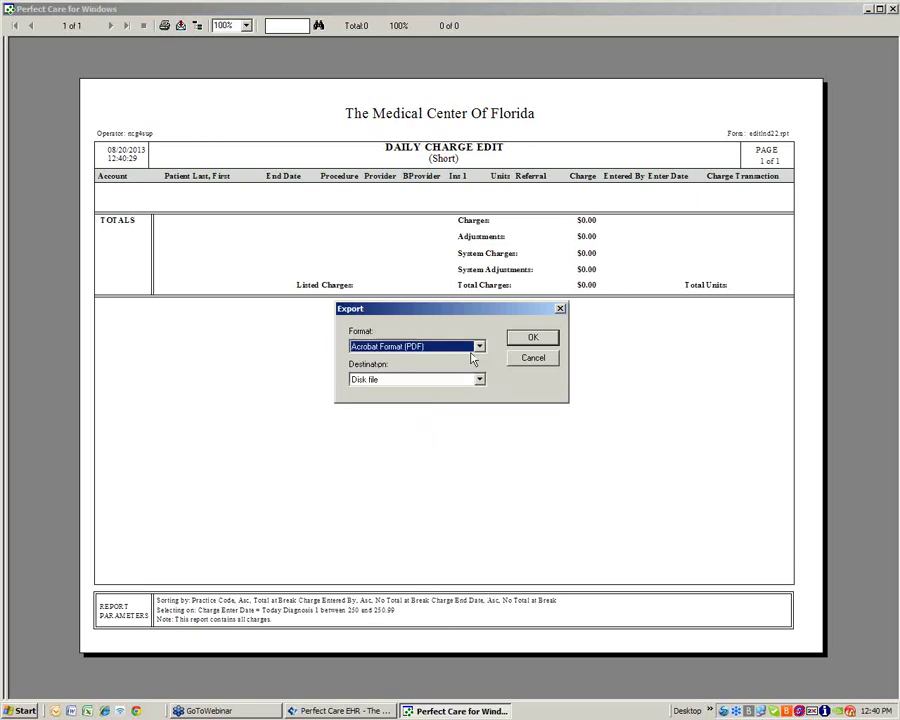
left_click(480, 348)
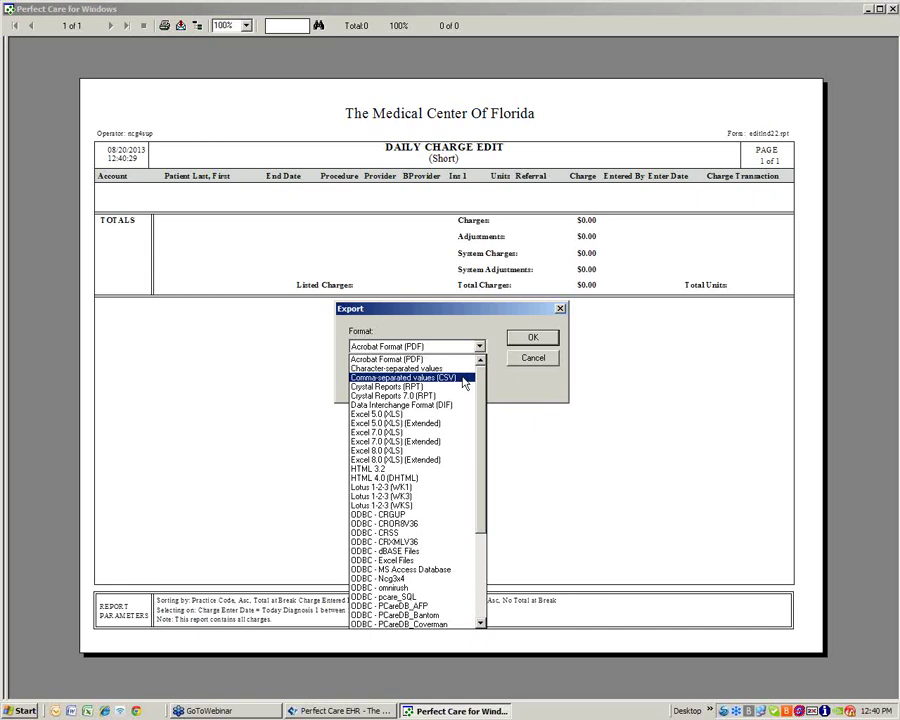
scroll(459, 459, "down", 5)
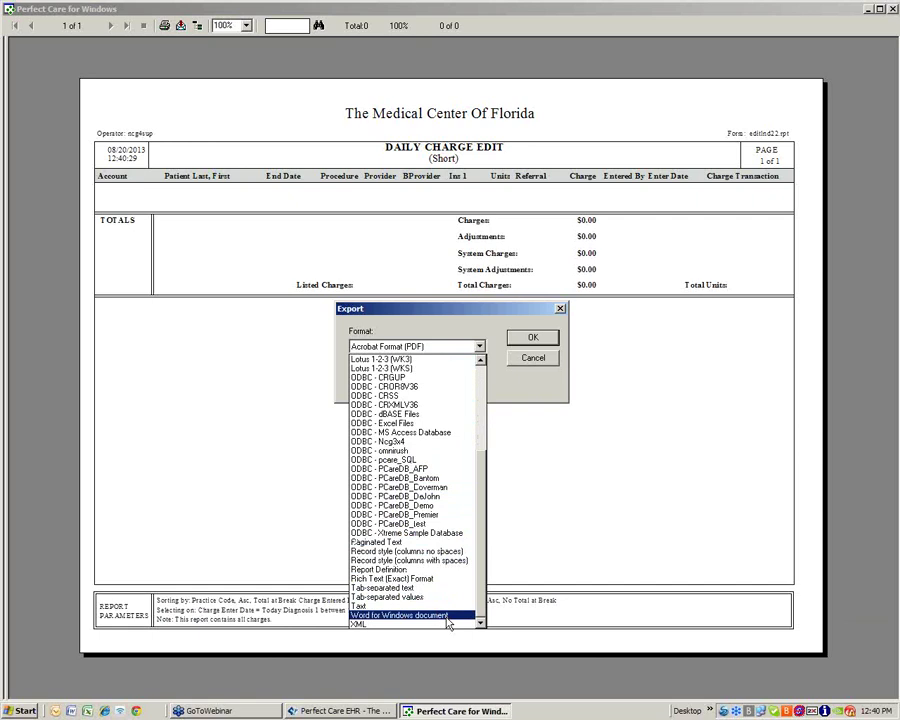
left_click(548, 517)
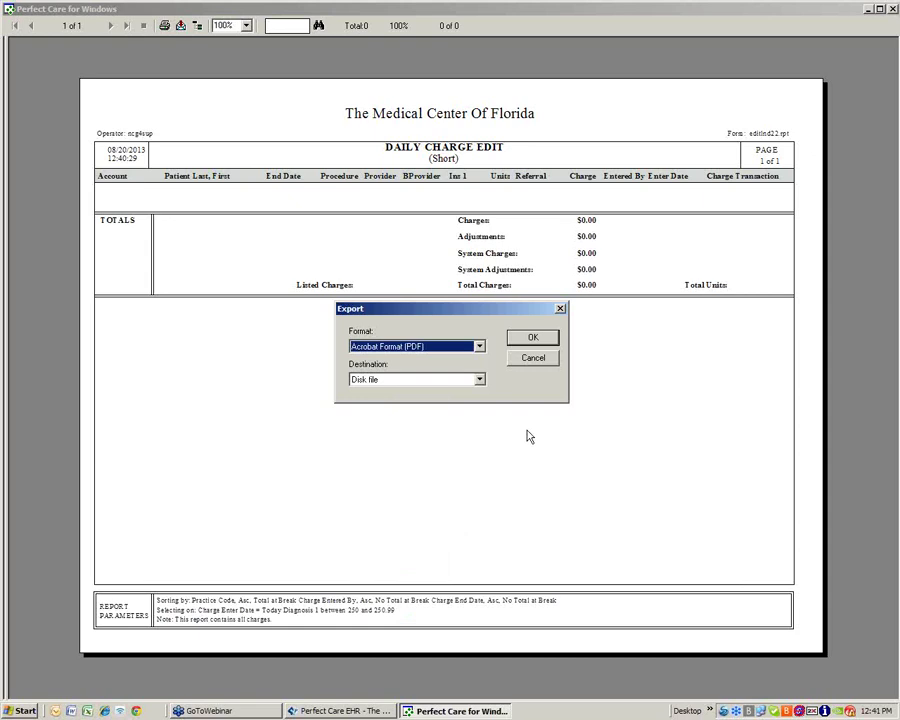
Try exporting all pages as PDF with the Desktop as save location, cancel the save, and close the report preview
left_click(527, 338)
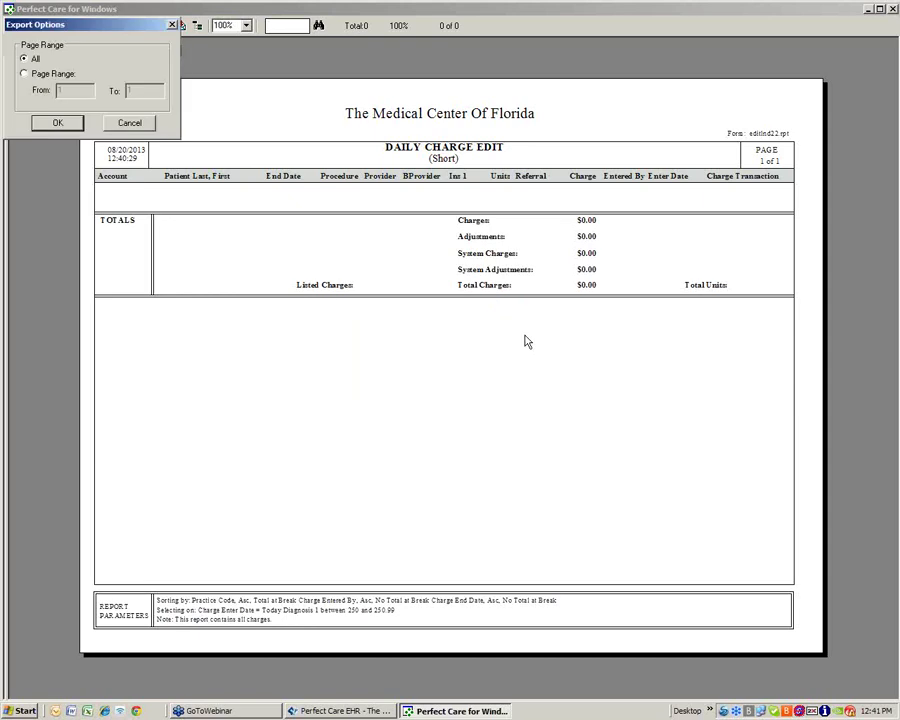
left_click(70, 123)
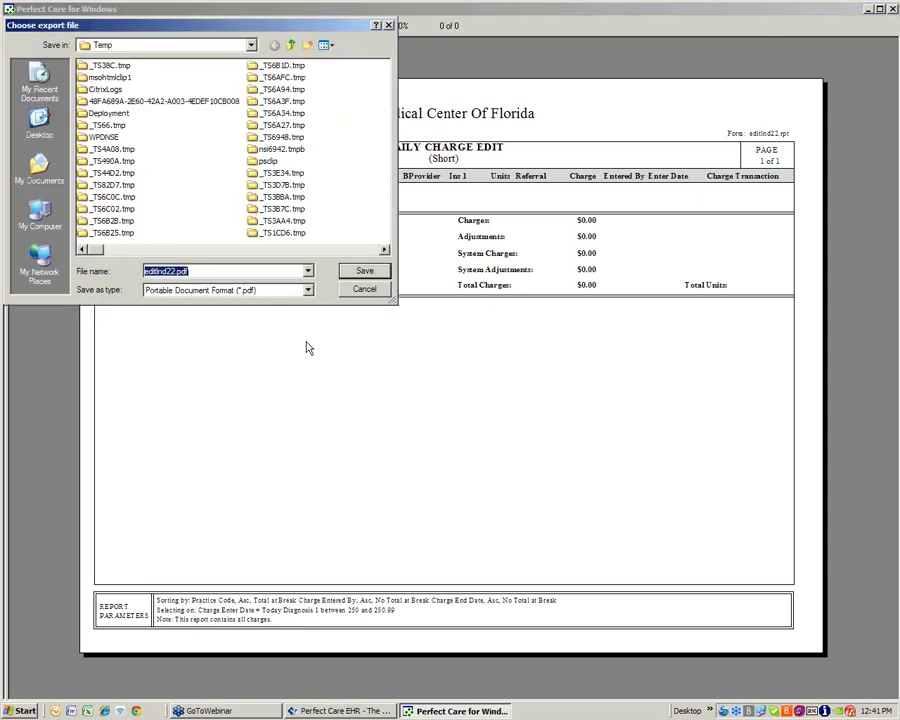
left_click(32, 130)
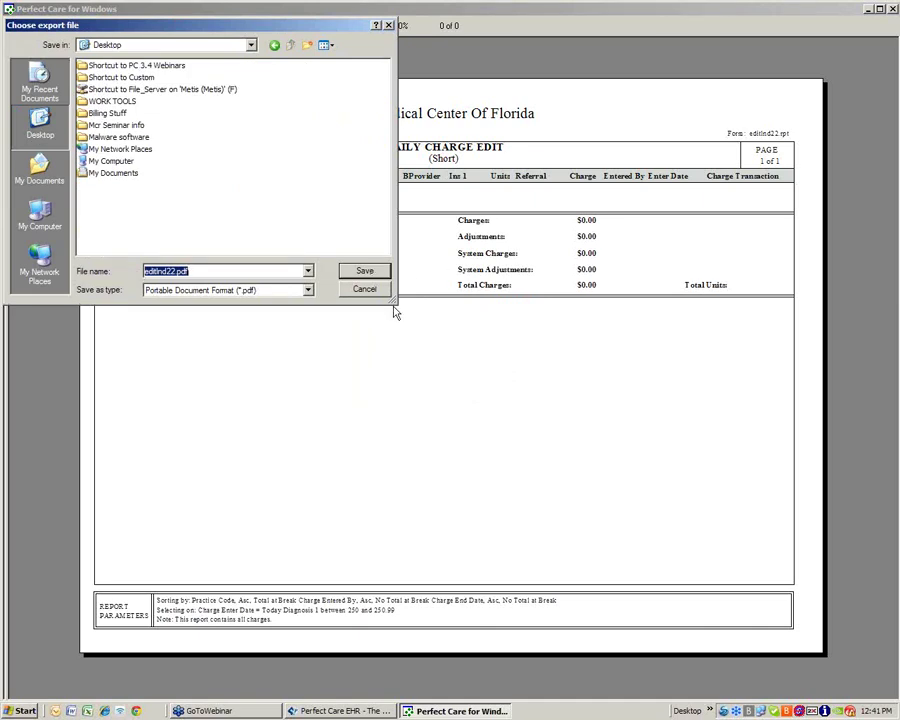
left_click(366, 292)
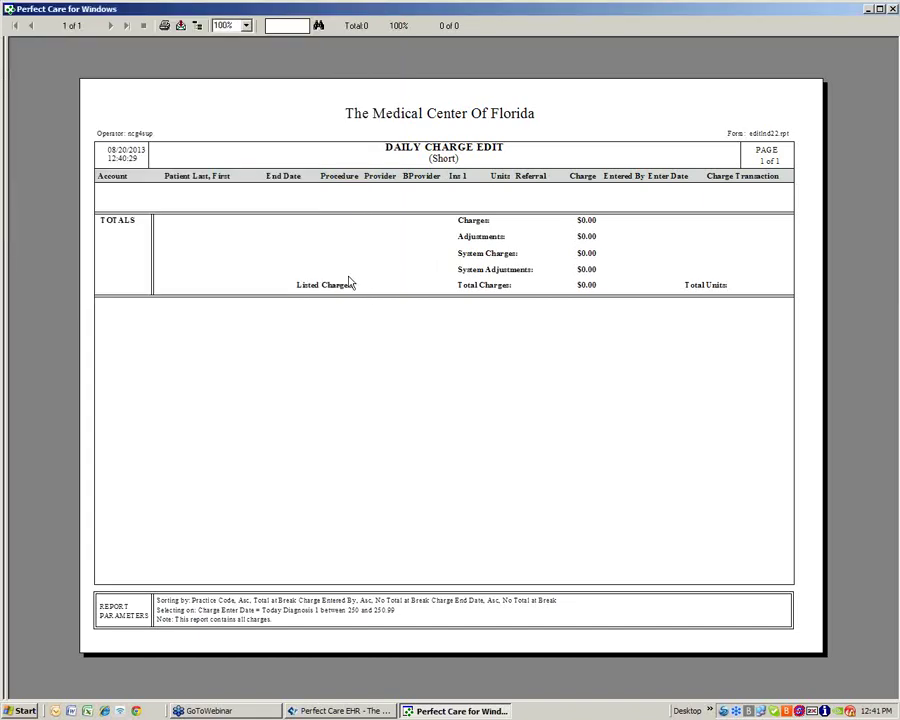
left_click(893, 10)
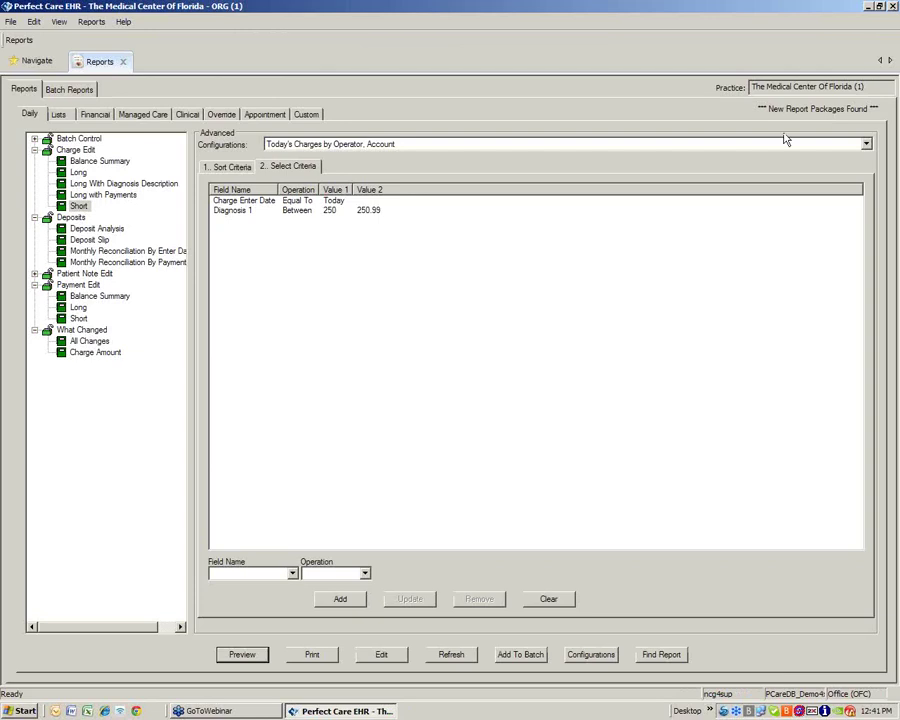
Review the Lists reports, examining the Insurance group with its Billing History report and the Patient group
left_click(59, 115)
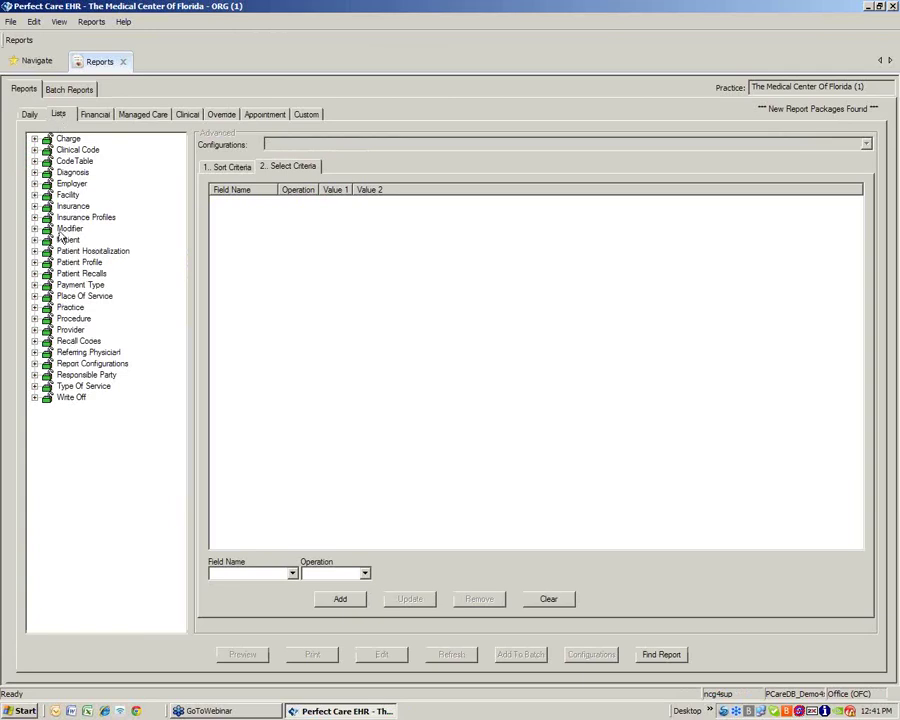
left_click(34, 206)
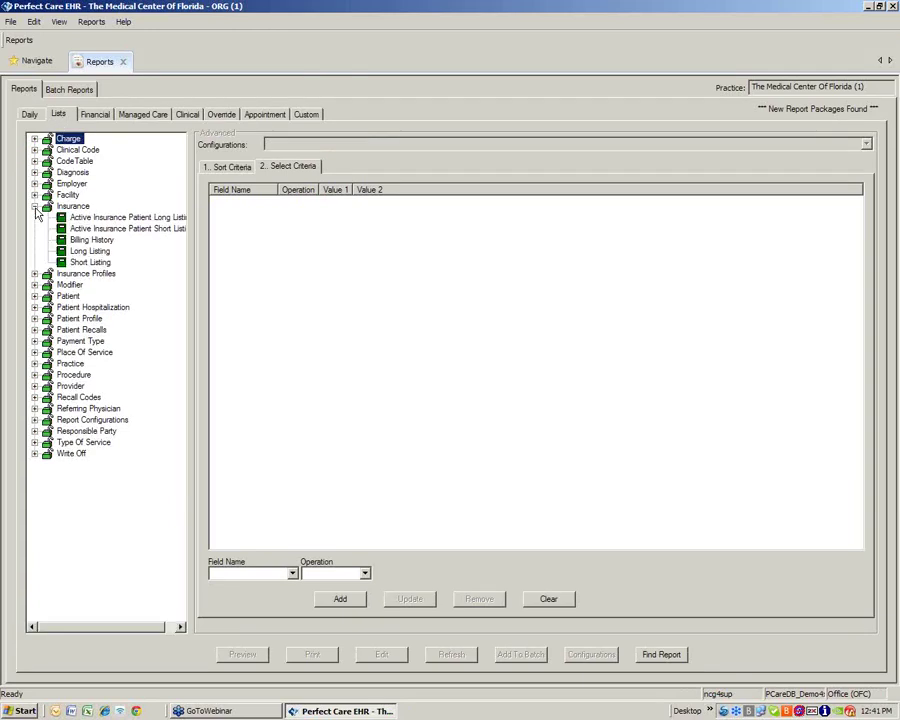
left_click(97, 239)
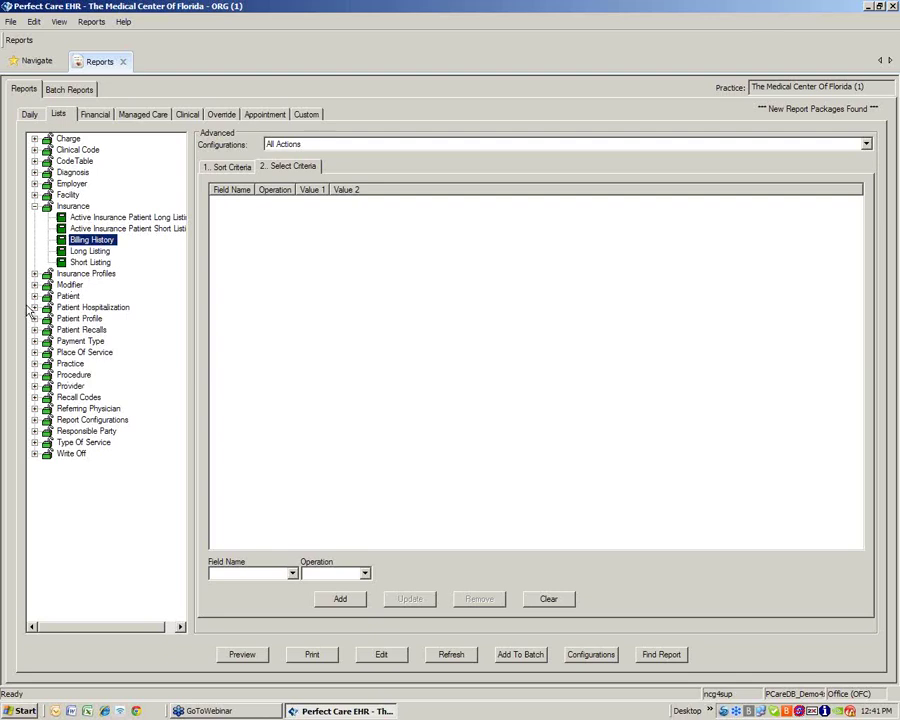
left_click(34, 296)
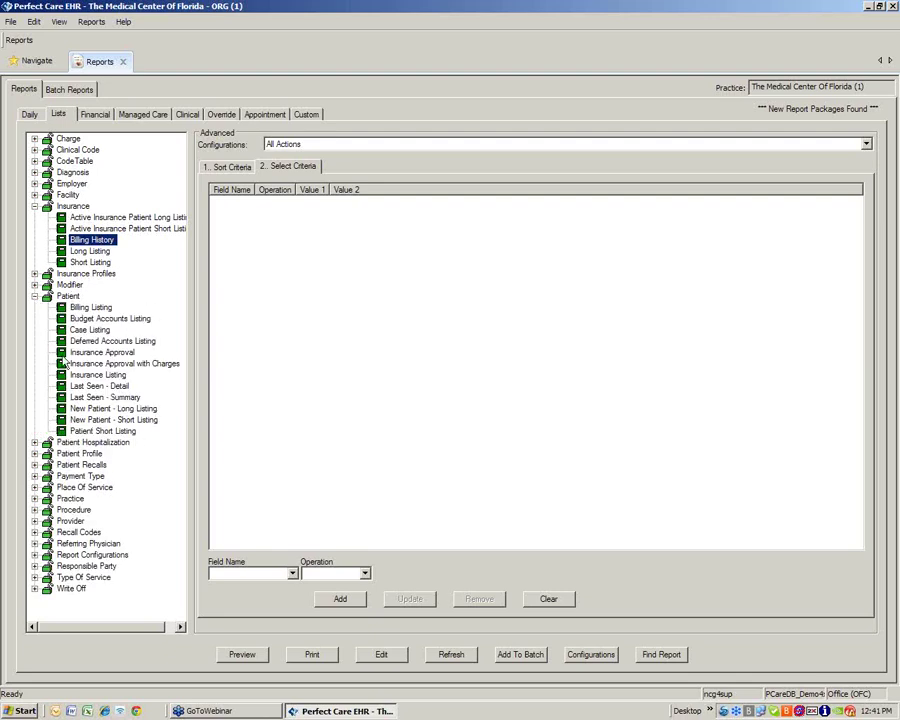
left_click(34, 296)
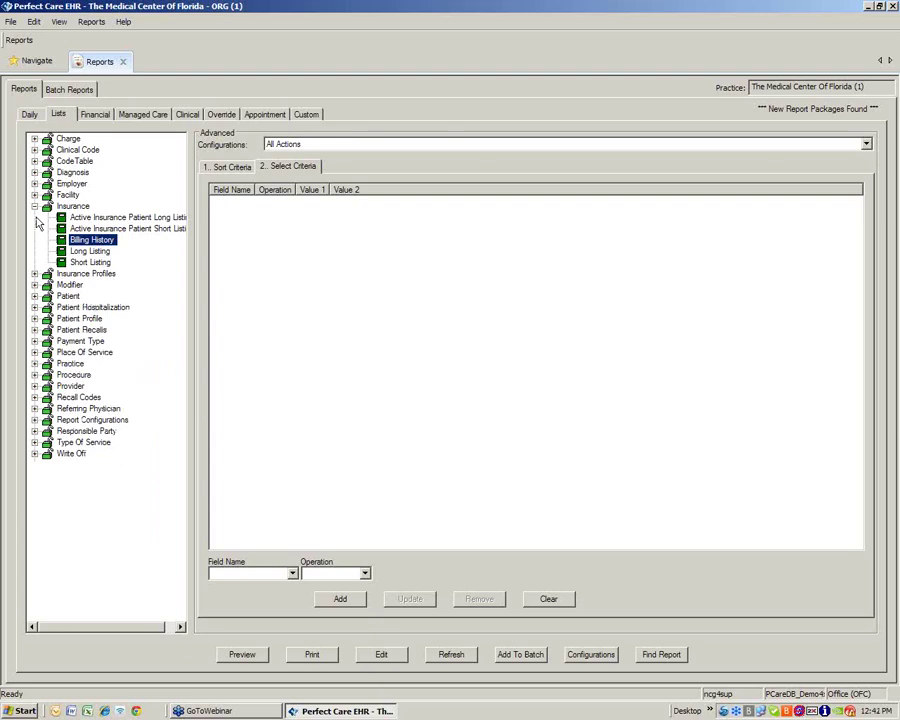
left_click(34, 206)
Preview the financial Accounts Receivable Summary report with the By Billing Provider configuration, and close the preview
left_click(95, 114)
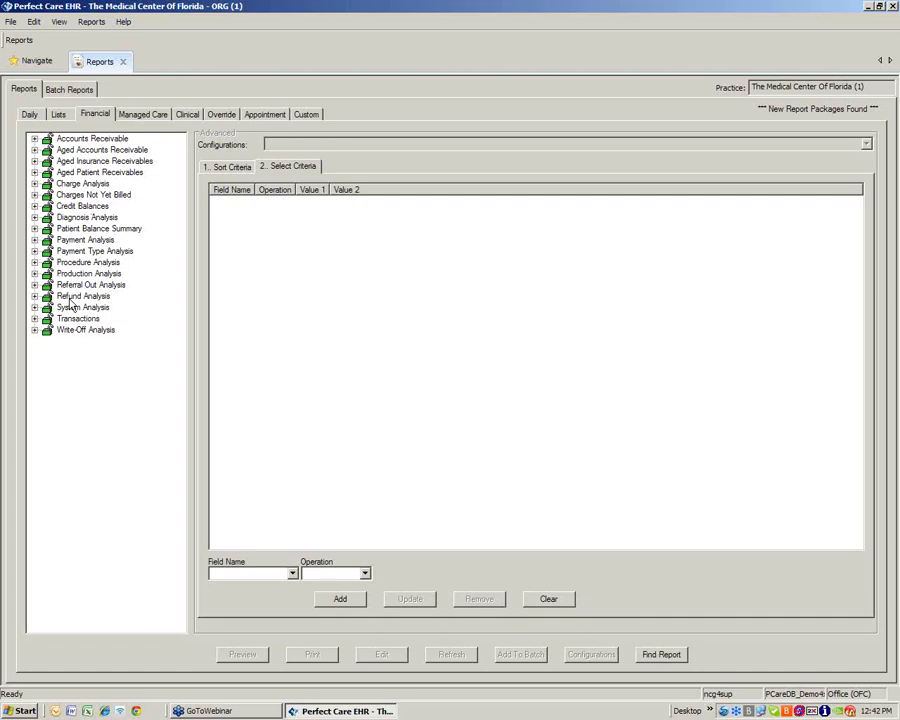
left_click(35, 139)
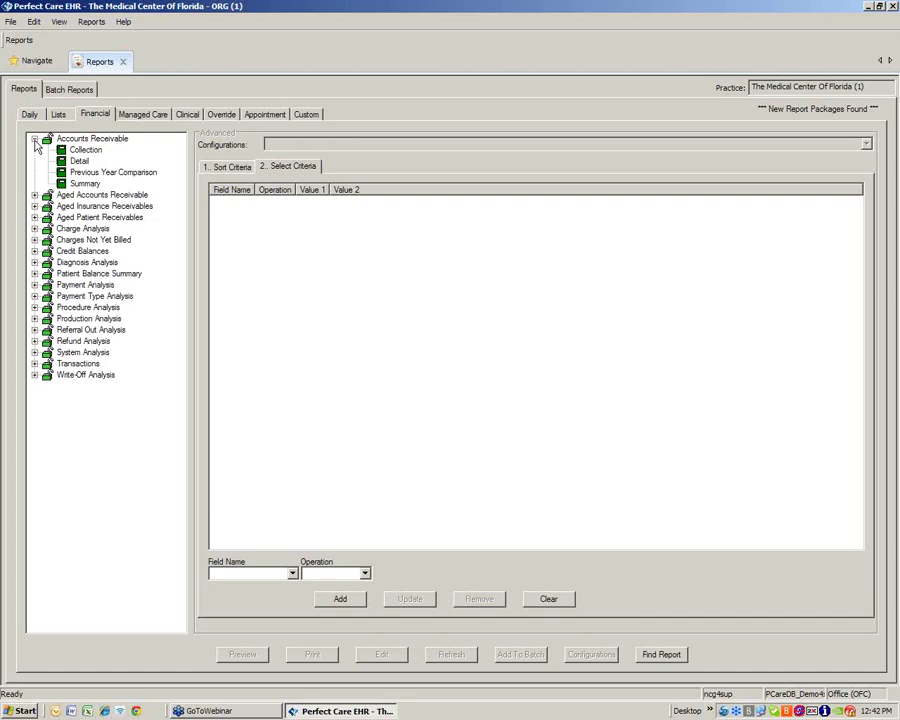
left_click(76, 185)
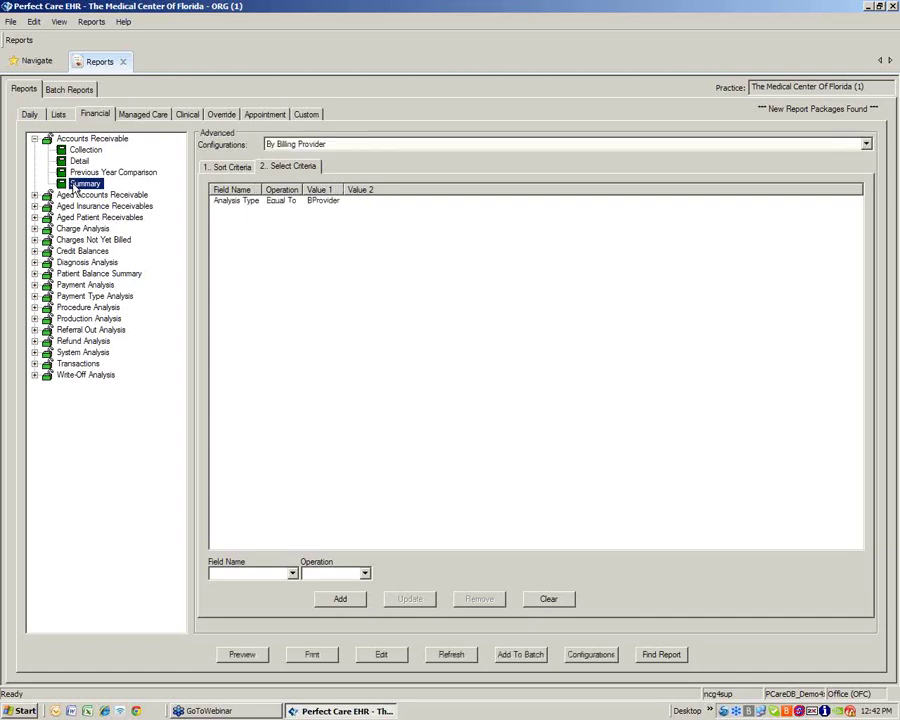
left_click(382, 145)
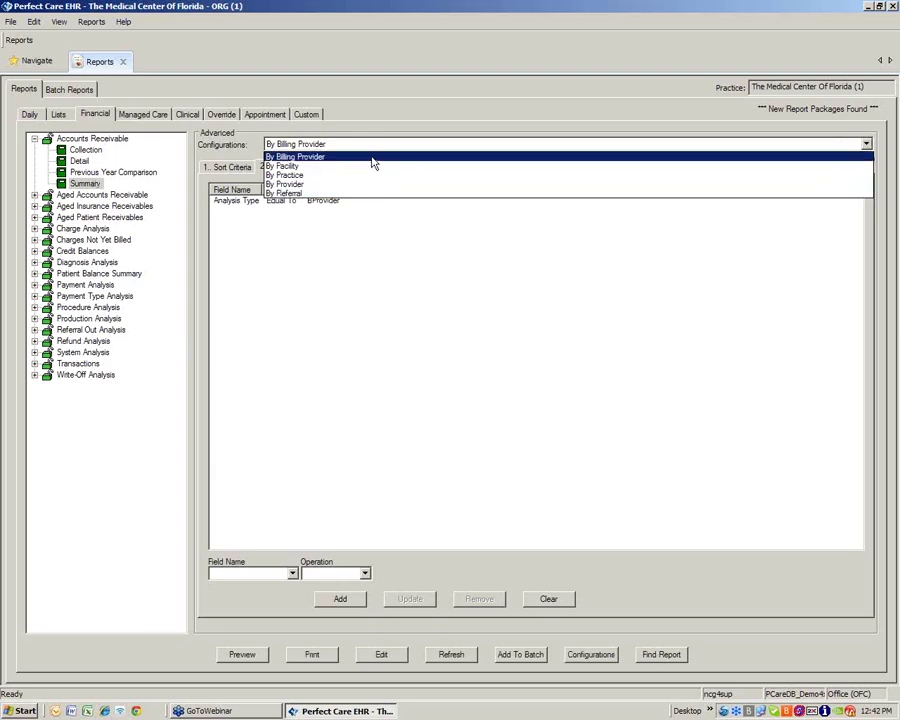
left_click(372, 158)
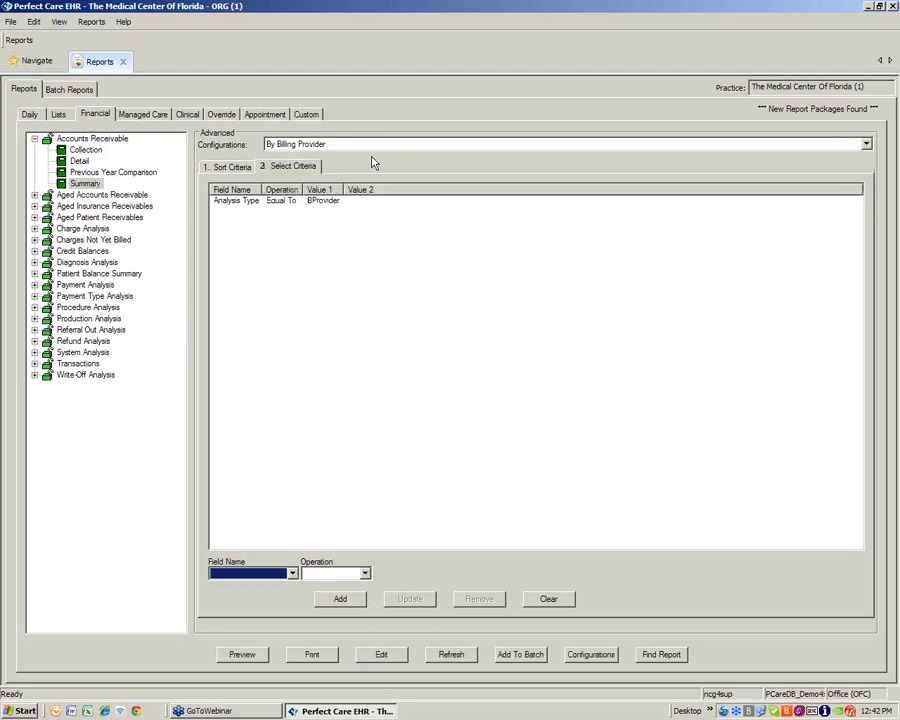
left_click(242, 654)
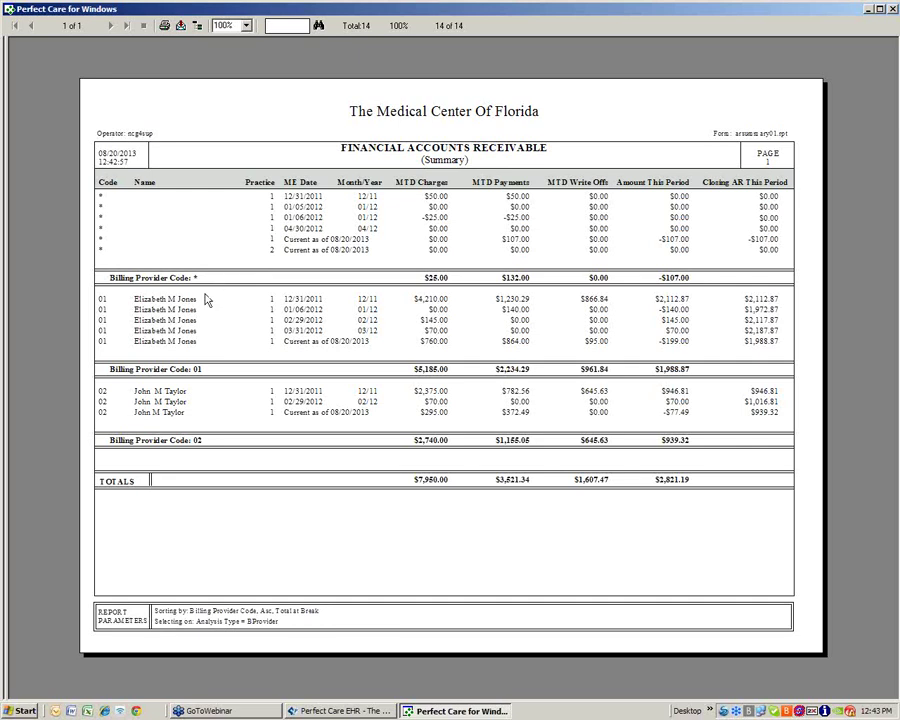
left_click(893, 9)
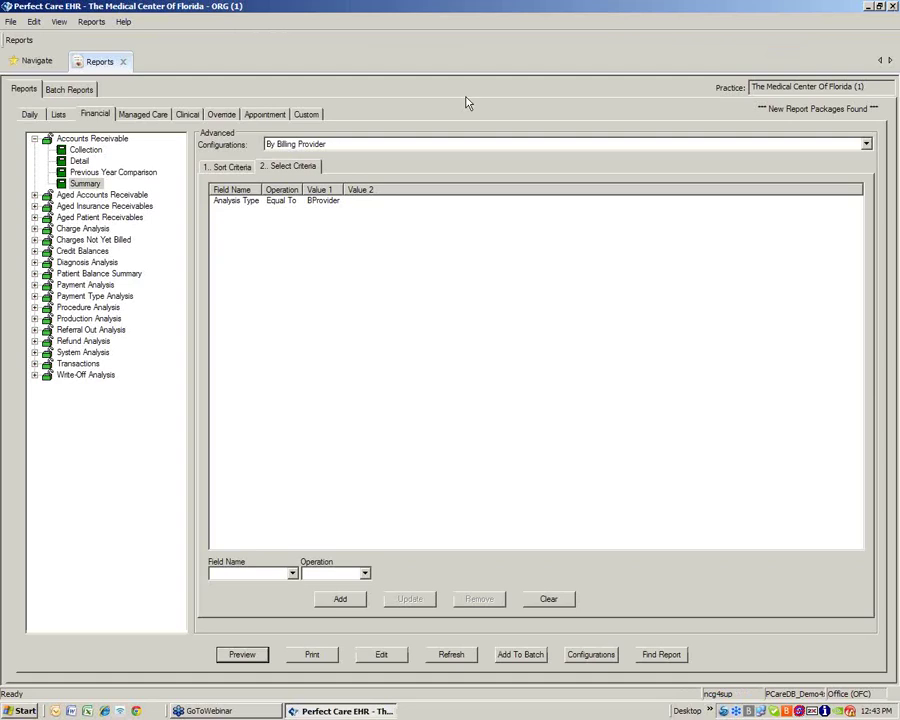
Preview the Ins Company - Detail report under Aged Accounts Receivable, and close the preview
left_click(34, 195)
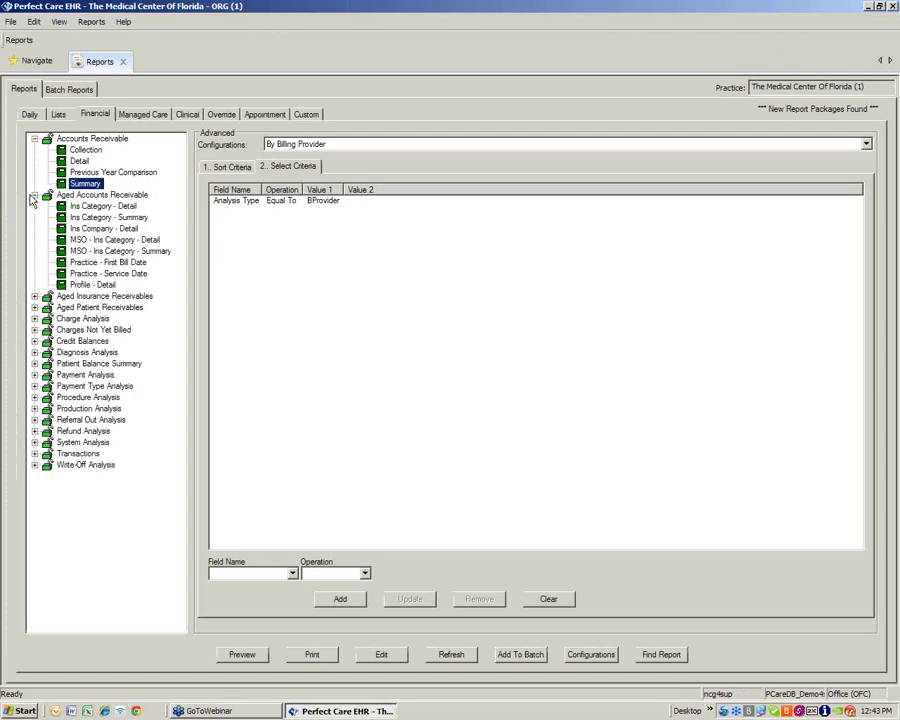
left_click(88, 229)
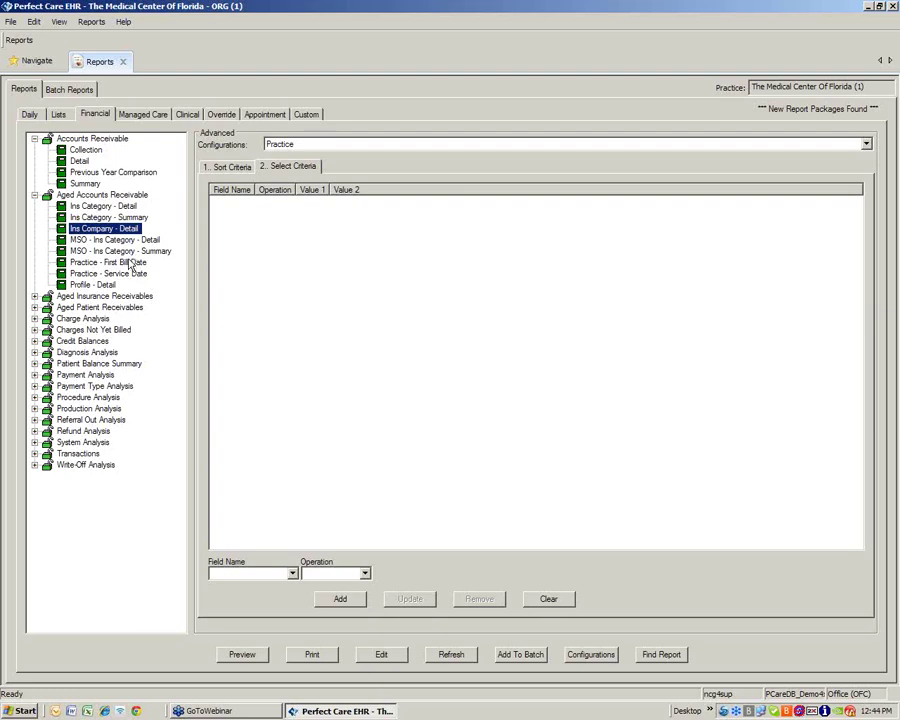
left_click(254, 654)
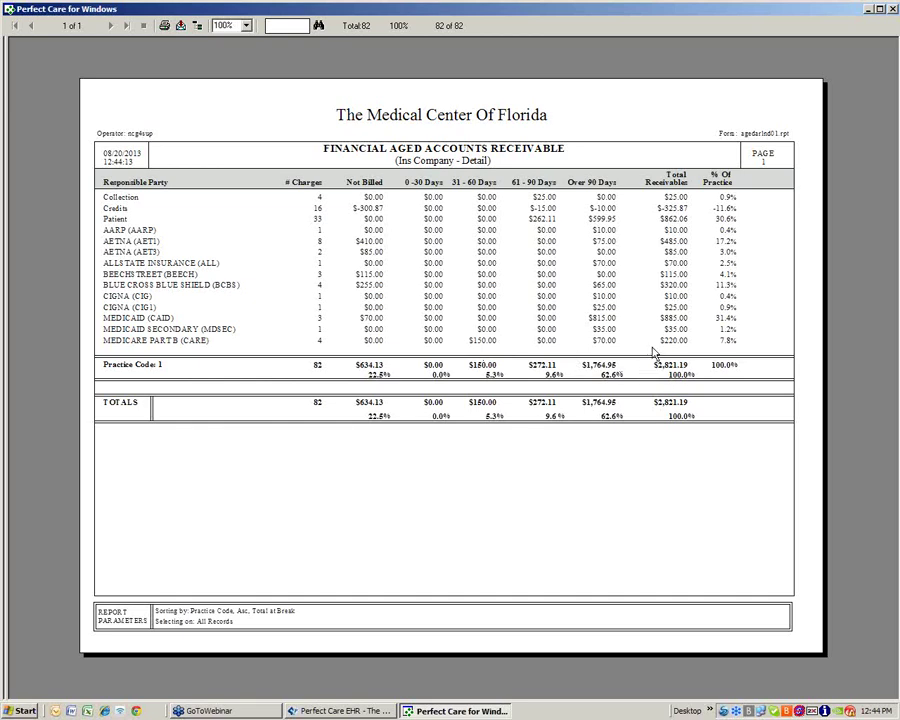
left_click(892, 9)
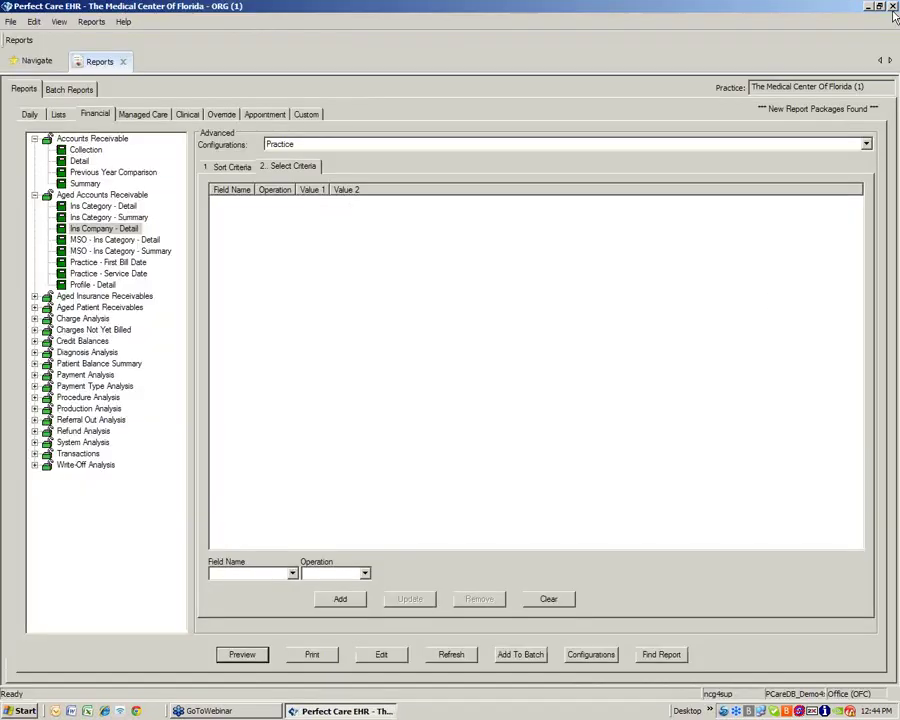
Preview the Aged Insurance Receivables By Company report with the select criterion Insurance Code Equal To CARE, and close the preview
left_click(35, 297)
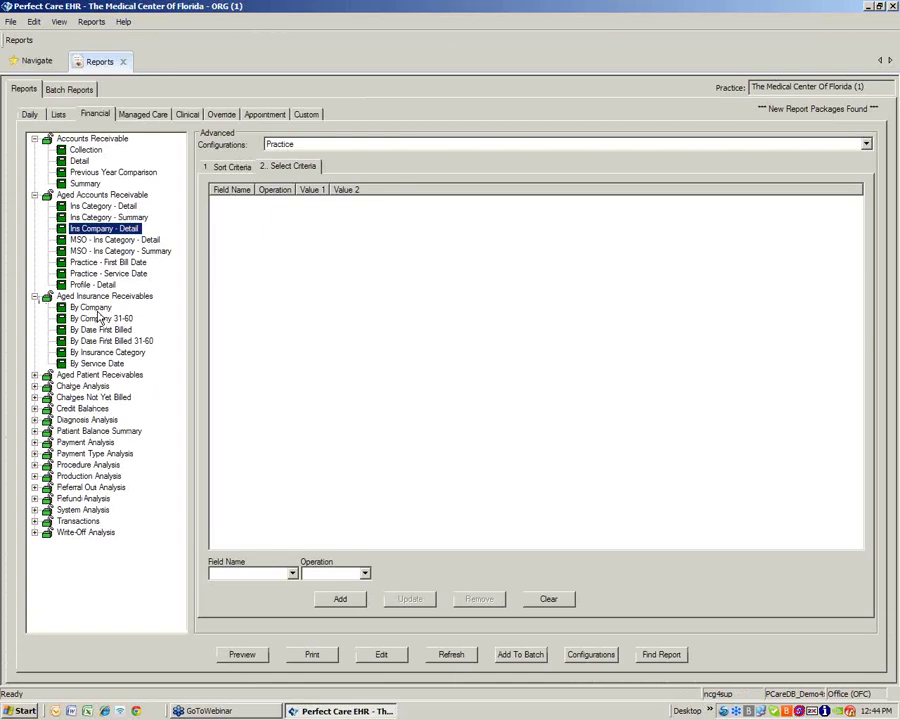
left_click(97, 310)
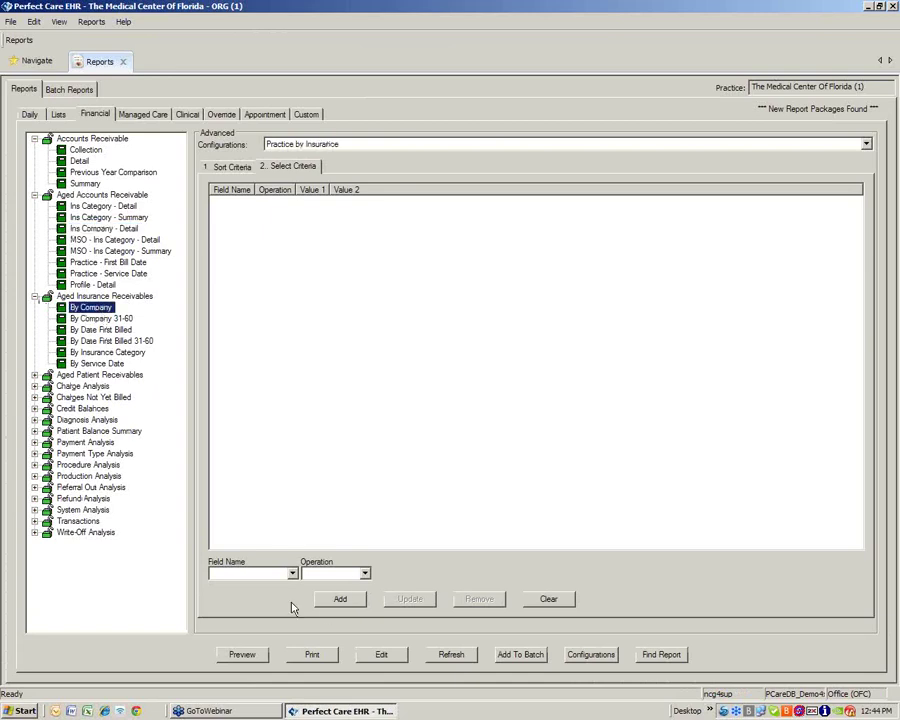
left_click(292, 573)
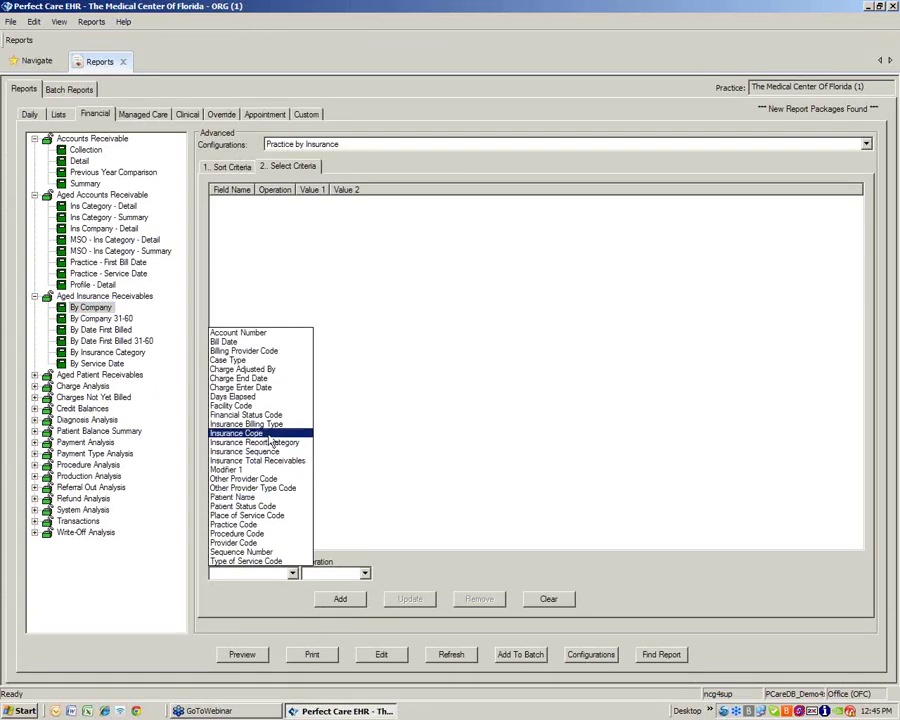
left_click(240, 433)
left_click(338, 575)
left_click(318, 599)
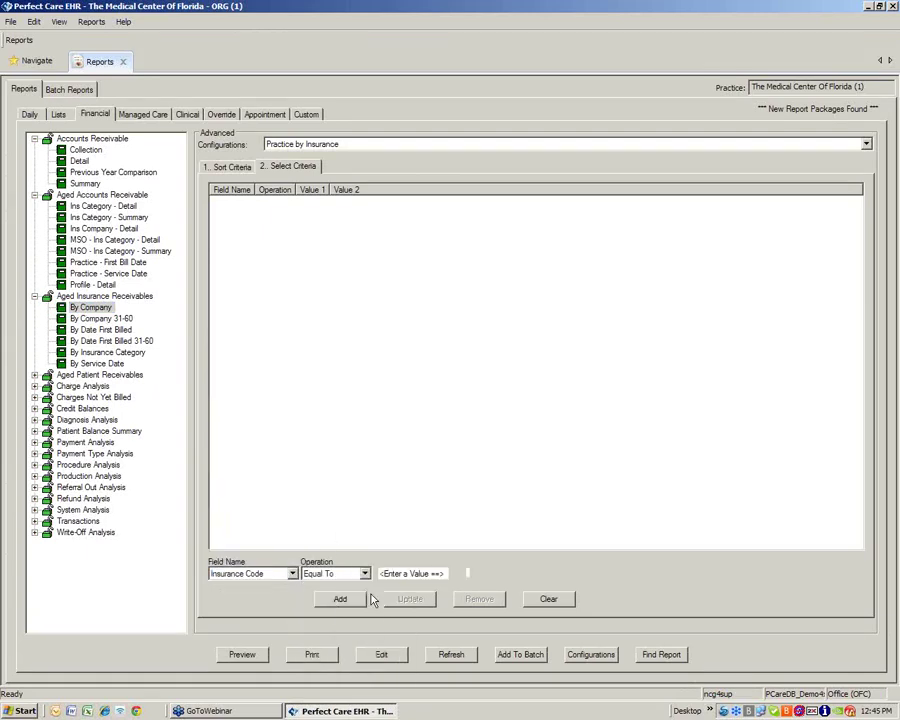
left_click(488, 572)
type("CARE")
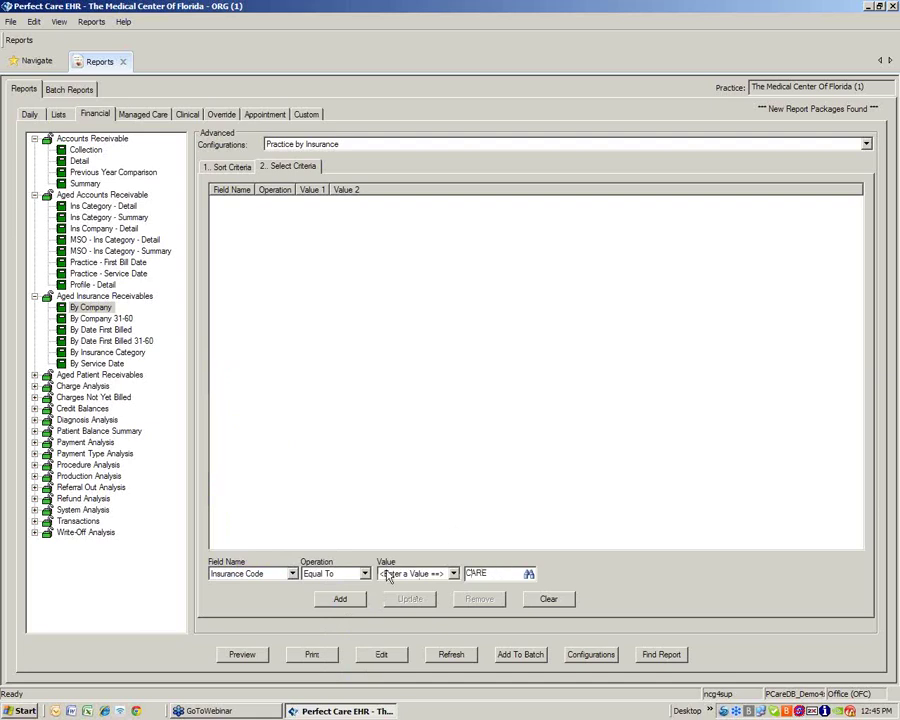
left_click(340, 599)
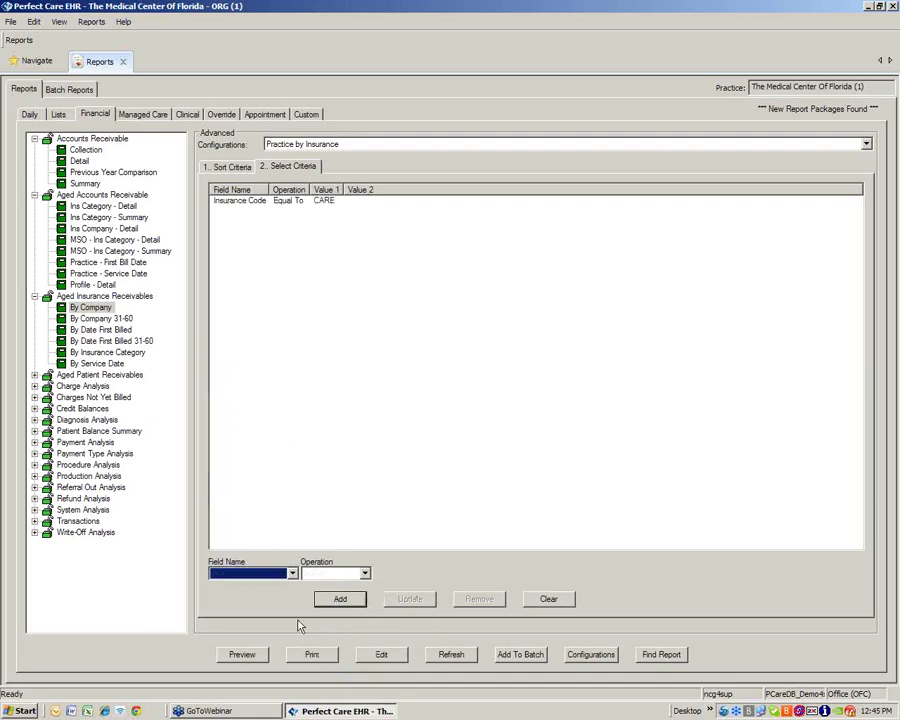
left_click(238, 654)
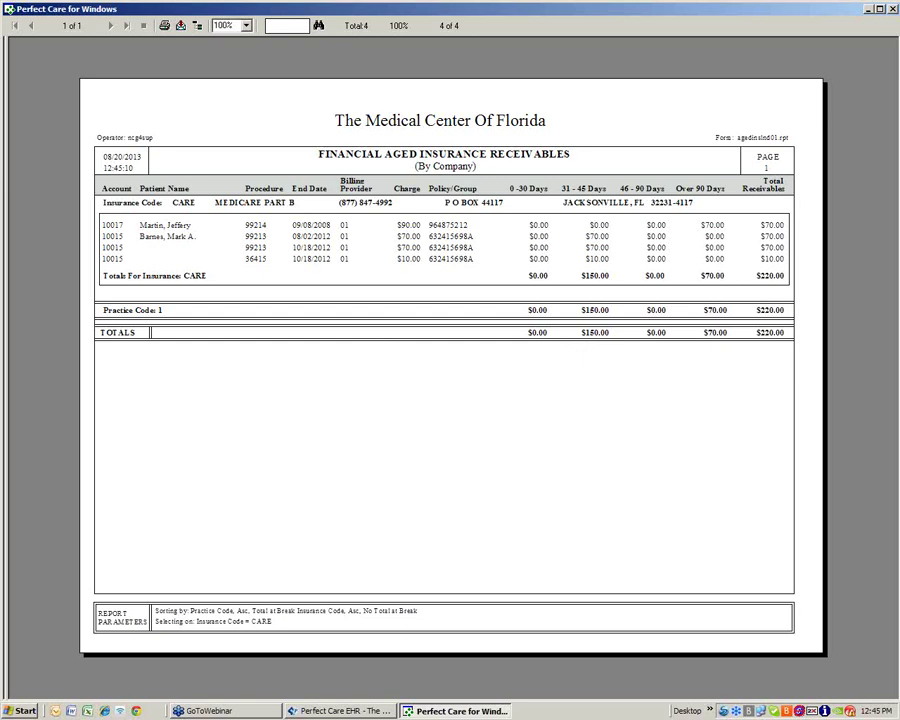
left_click(891, 9)
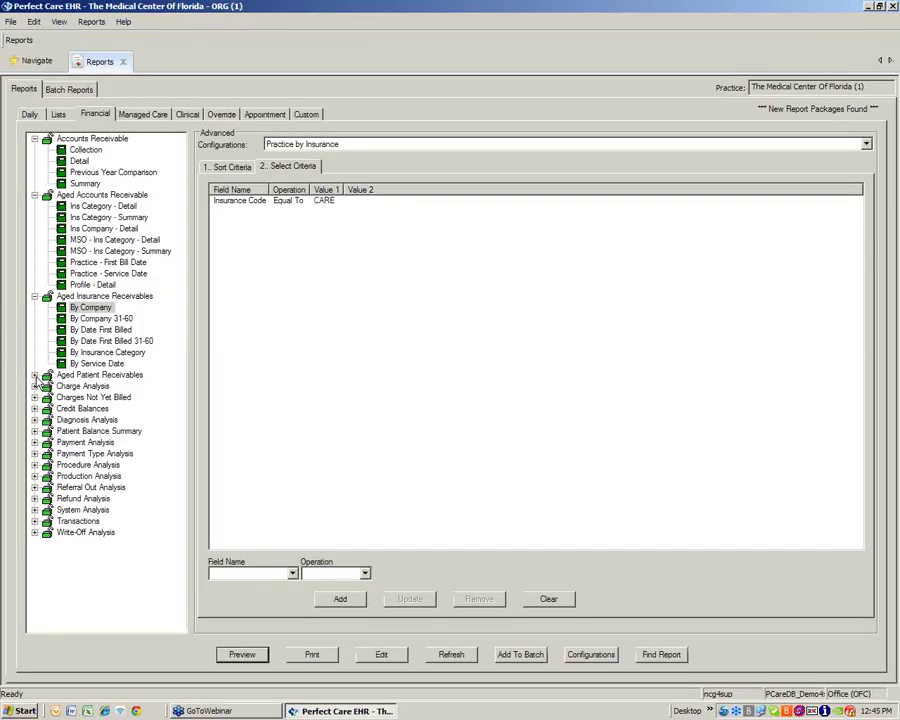
Review the Aged Patient Receivables Detail report and the reports in the Patient Balance Summary group
left_click(35, 375)
left_click(108, 377)
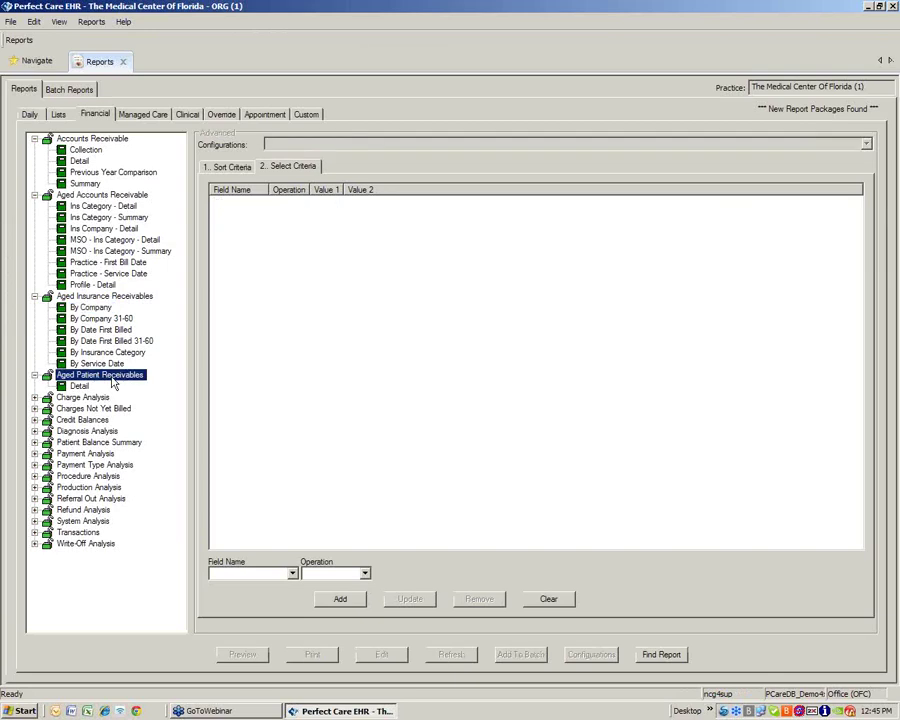
left_click(79, 386)
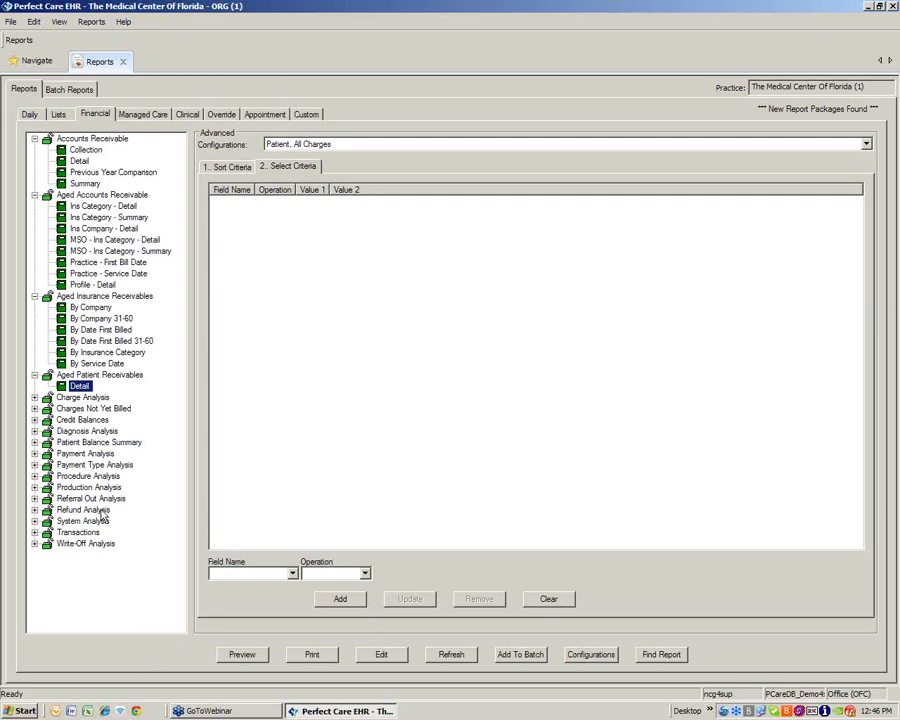
left_click(34, 443)
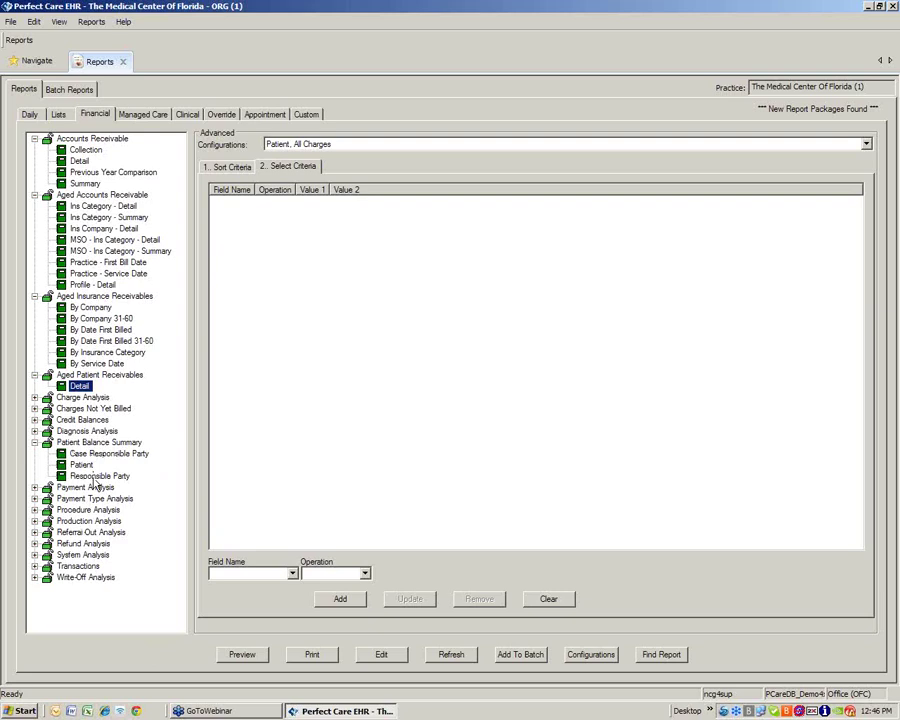
left_click(33, 443)
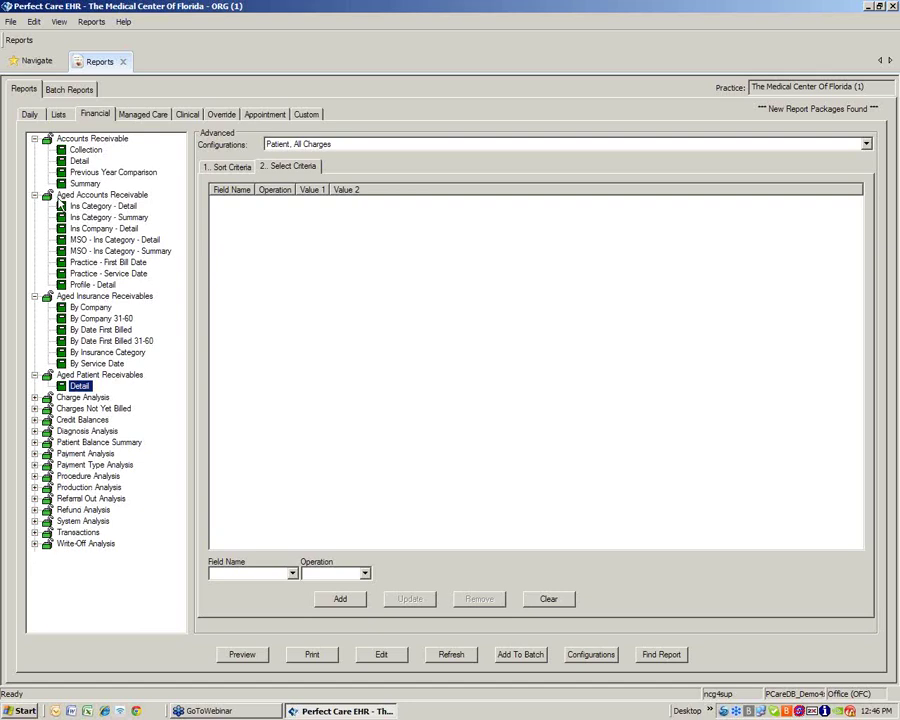
Select the Standard report under Charge Analysis in the Managed Care reports and review its sort criteria
left_click(146, 114)
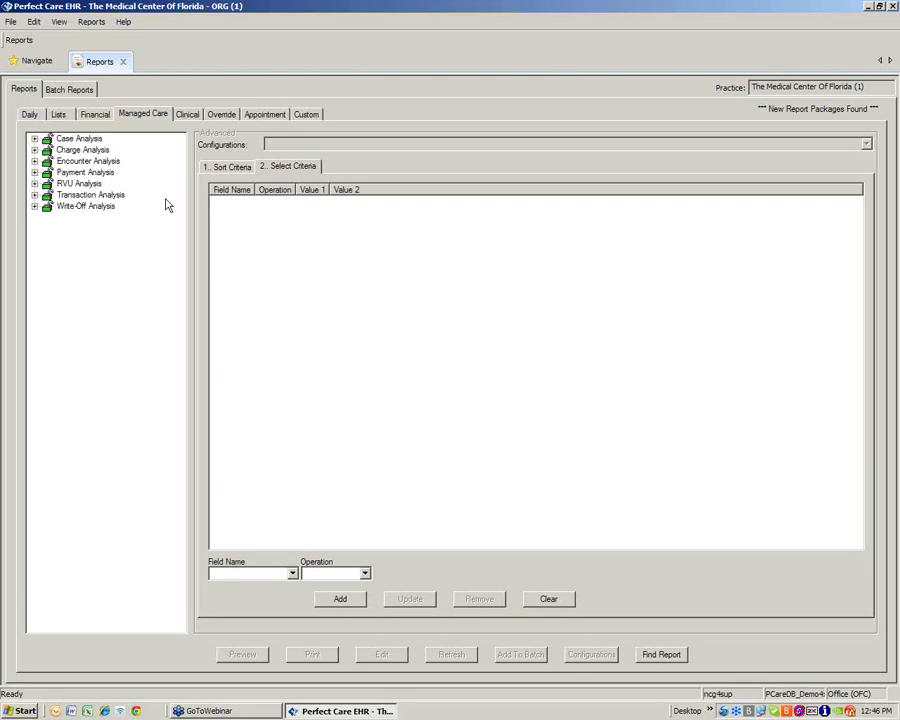
left_click(34, 149)
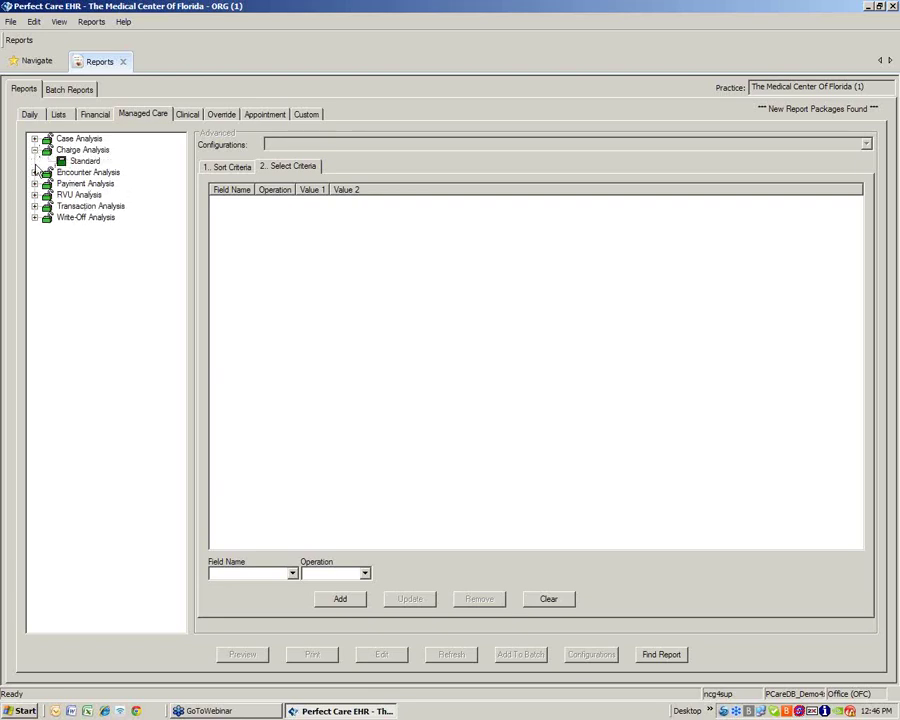
left_click(86, 161)
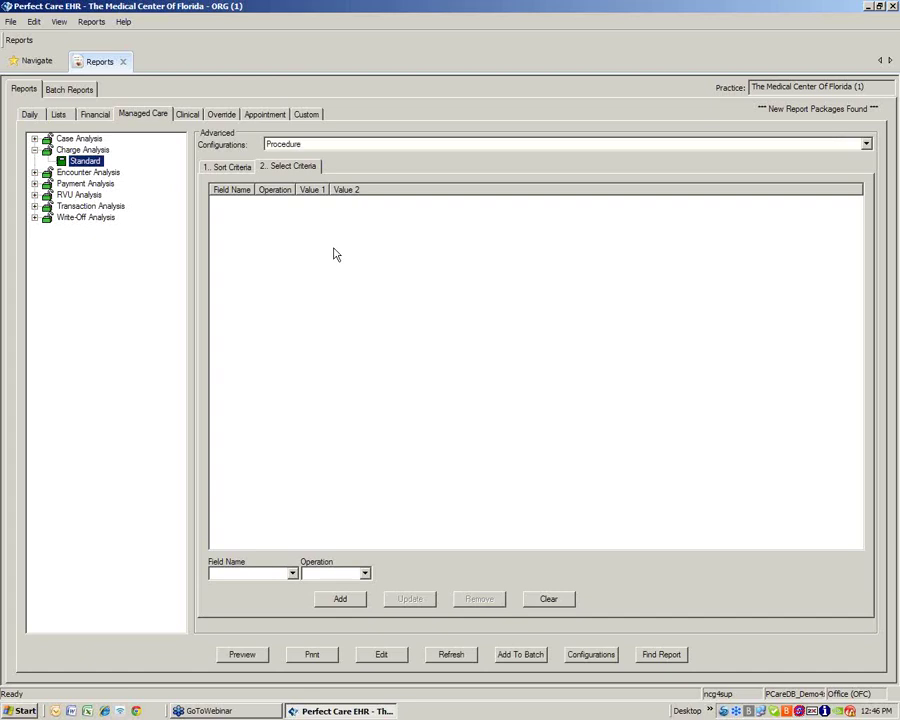
left_click(240, 166)
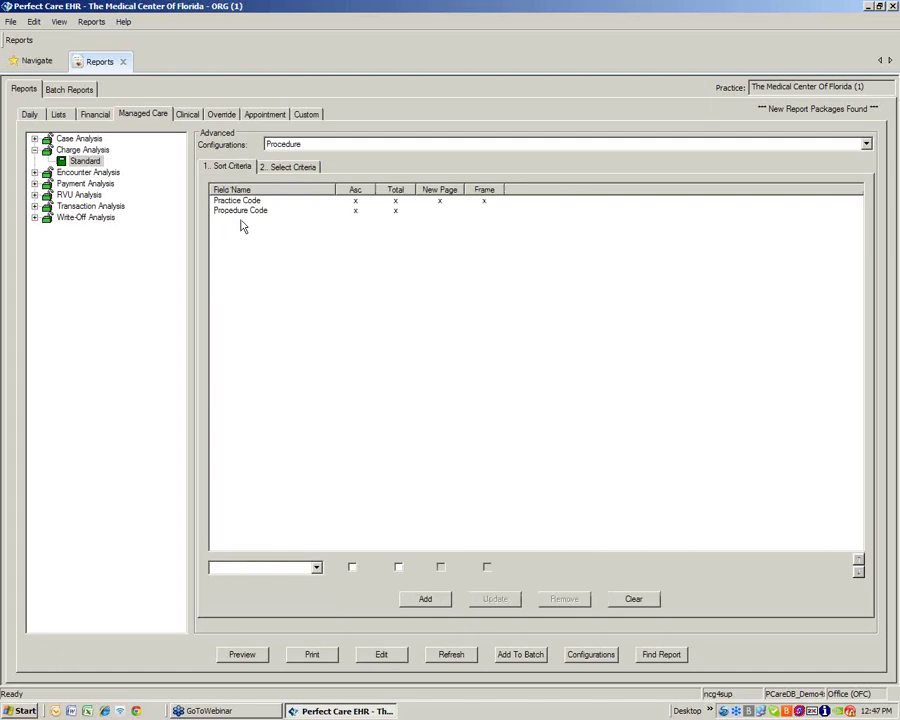
left_click(282, 168)
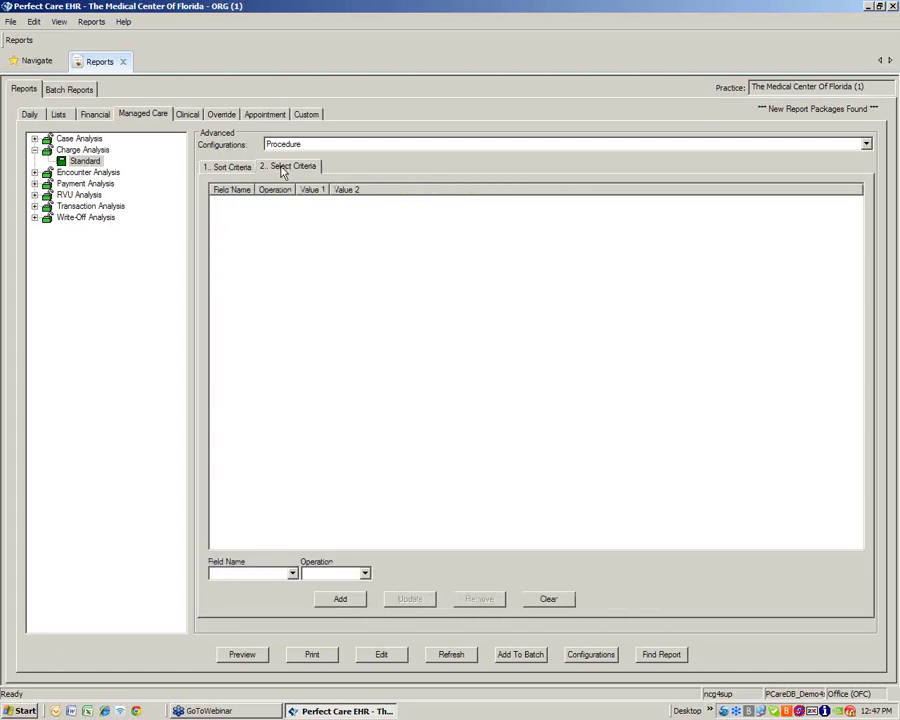
Add the select criterion Diagnosis 1 Code Equal To 401.9 to the Charge Analysis Standard report
left_click(292, 573)
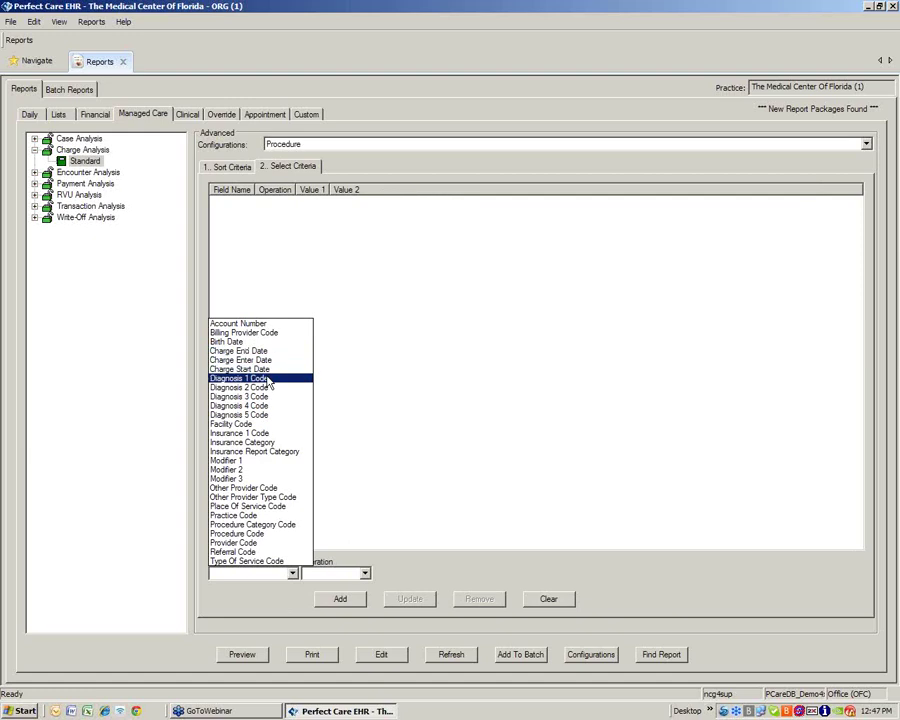
left_click(258, 379)
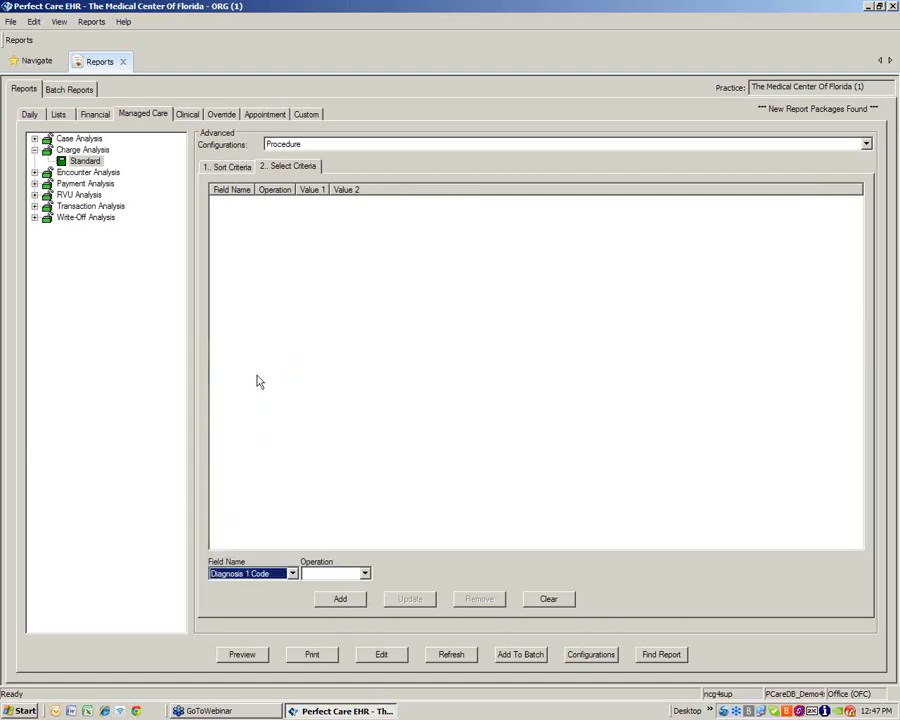
left_click(352, 573)
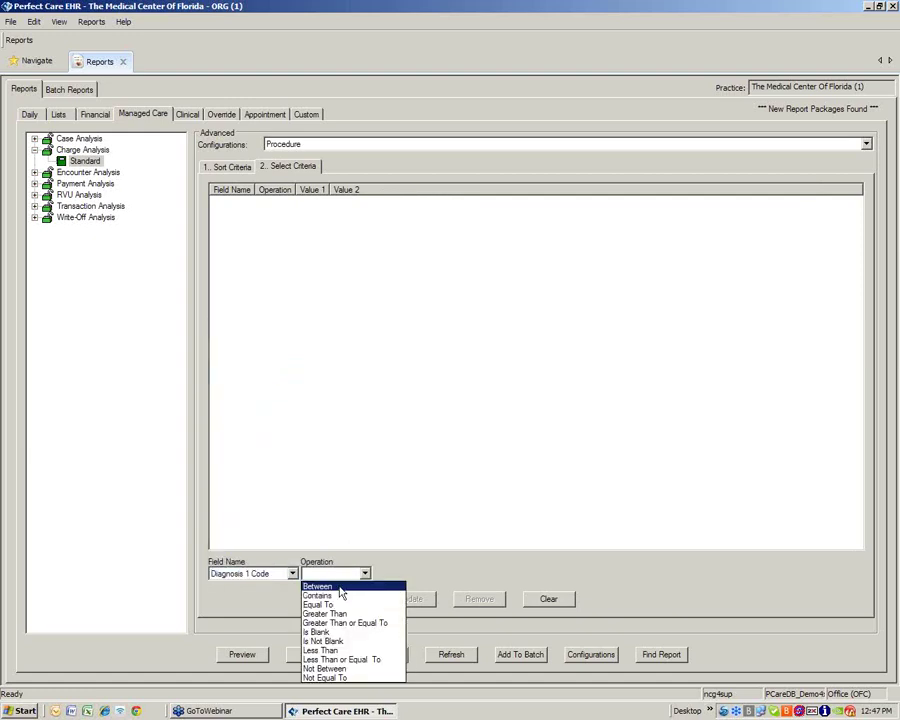
left_click(318, 604)
left_click(490, 573)
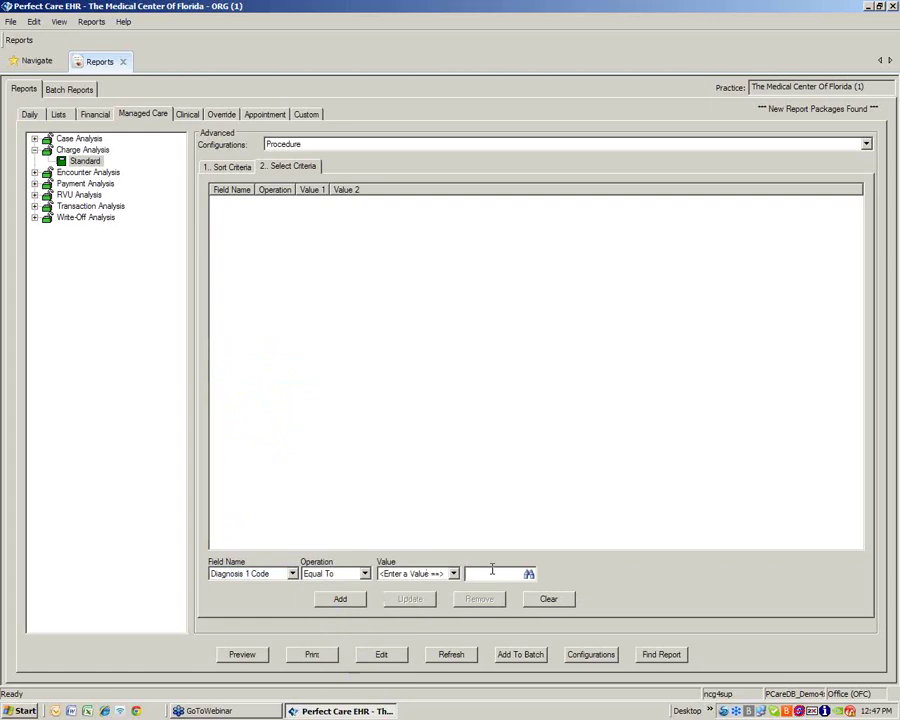
type("401.9")
left_click(341, 599)
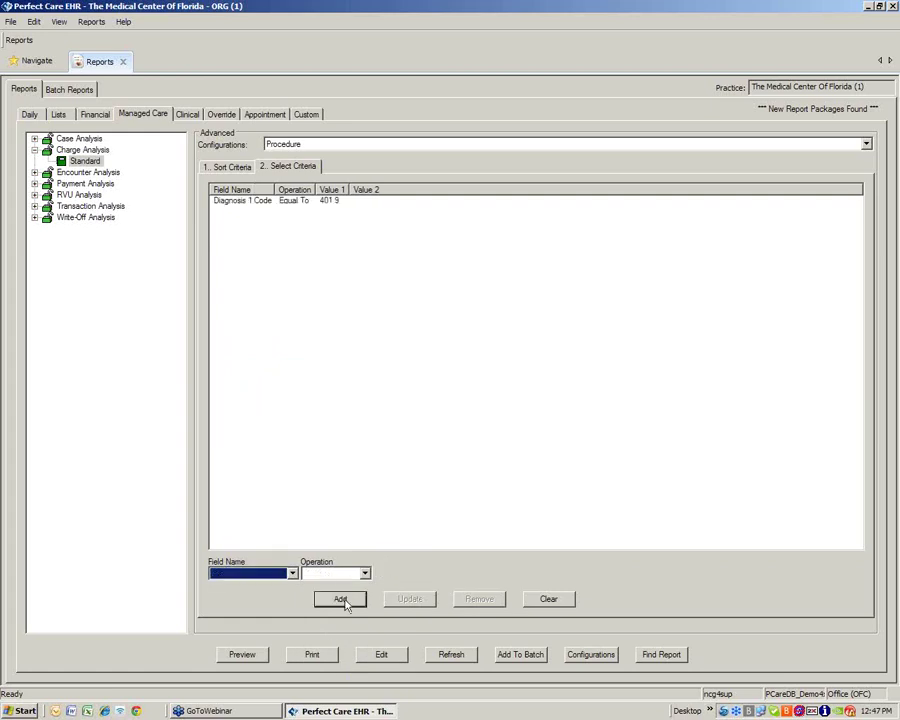
Check the available sort fields for the Charge Analysis Standard report, preview the report, and close the preview
left_click(231, 168)
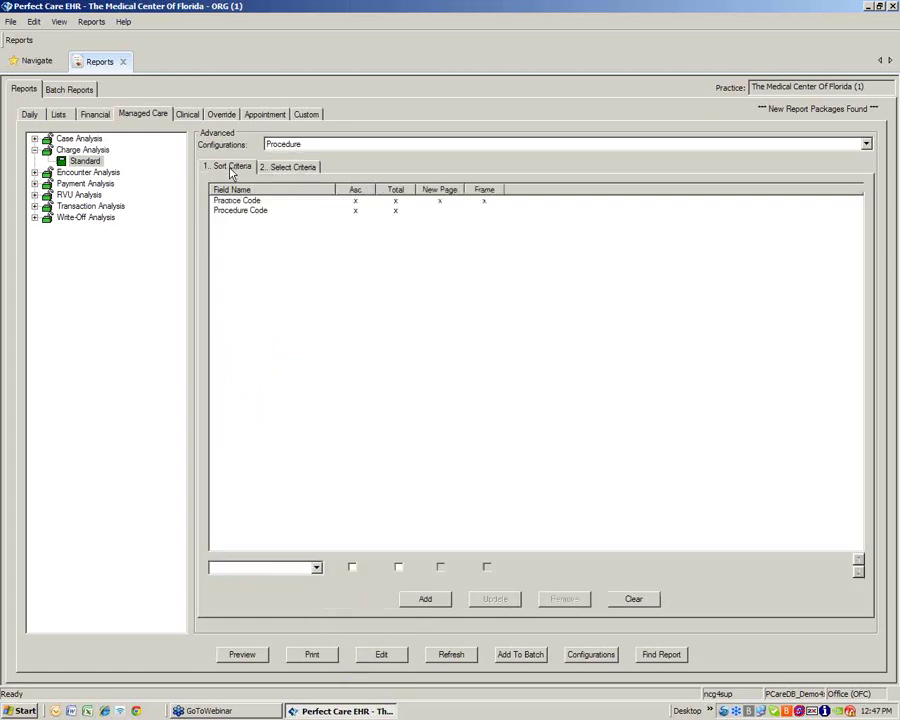
left_click(316, 567)
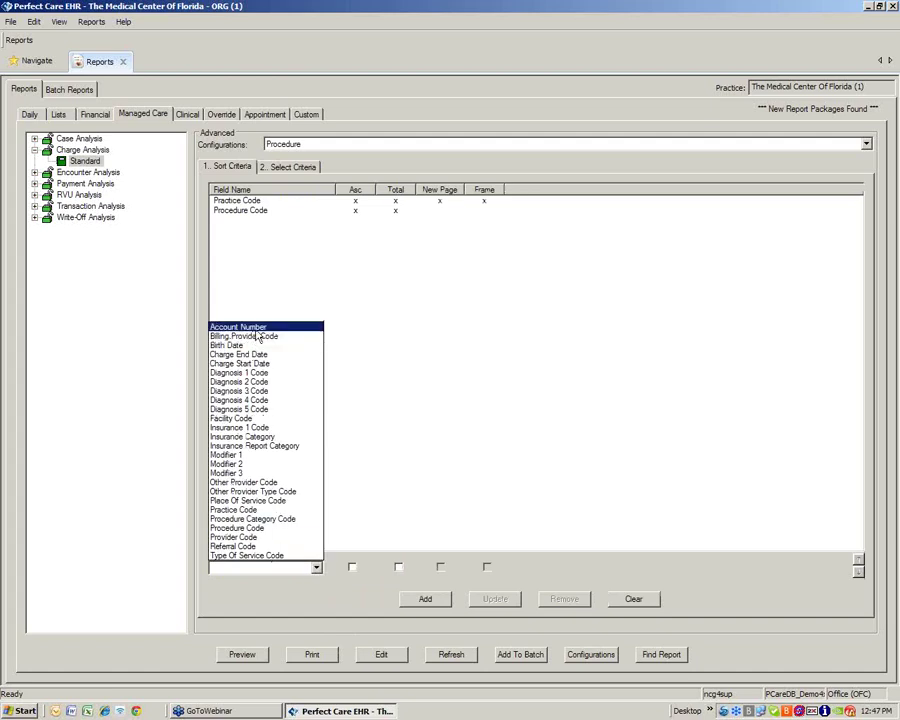
left_click(414, 430)
left_click(242, 654)
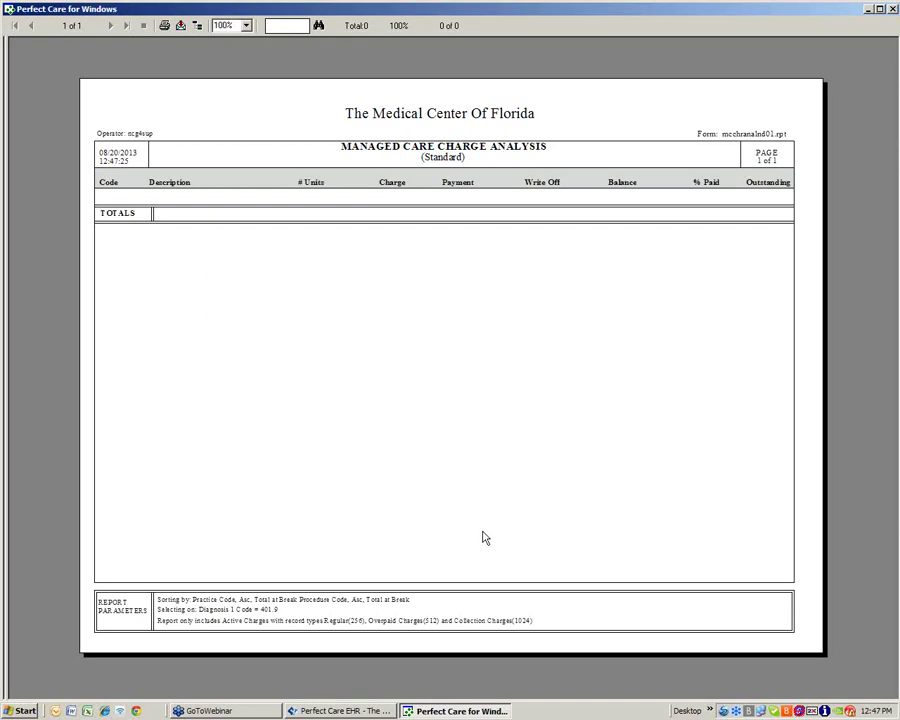
left_click(893, 9)
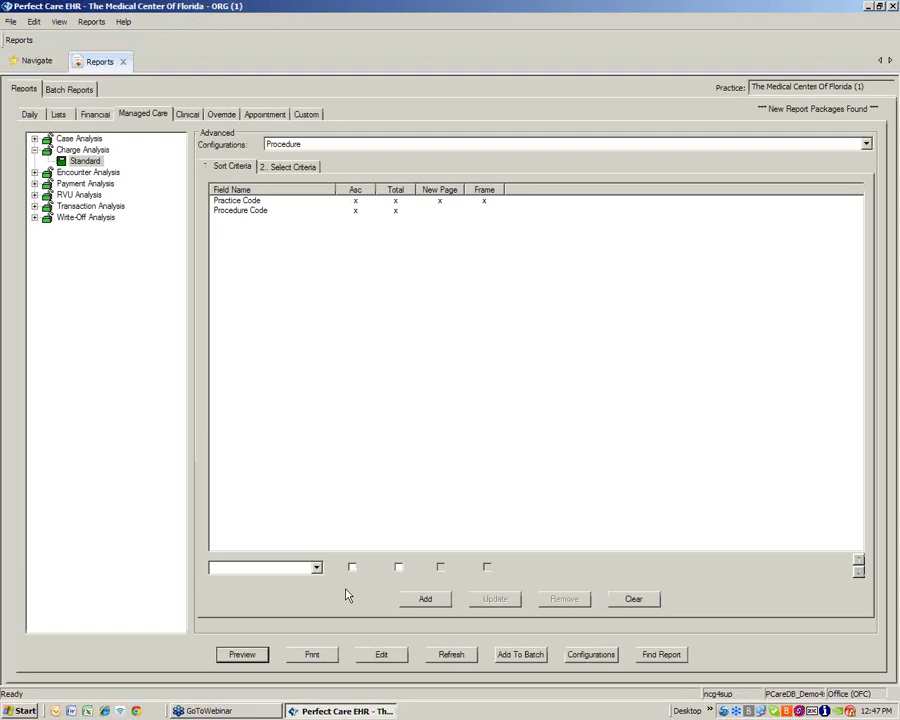
Add Account Number as an ascending sort field with totals to the Charge Analysis Standard report, then preview it and close the preview
left_click(316, 568)
left_click(240, 328)
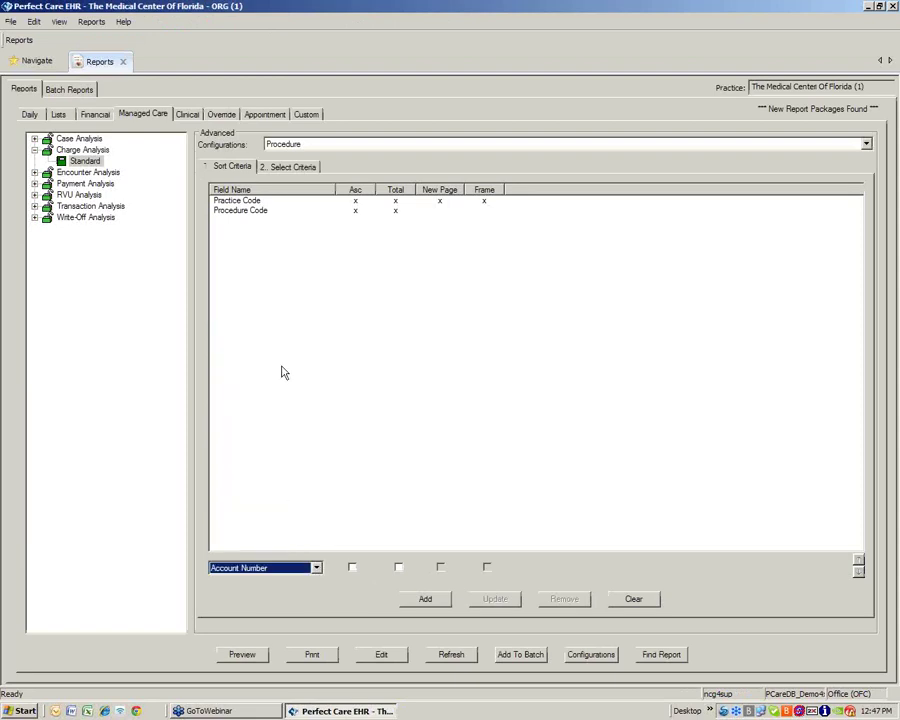
left_click(351, 567)
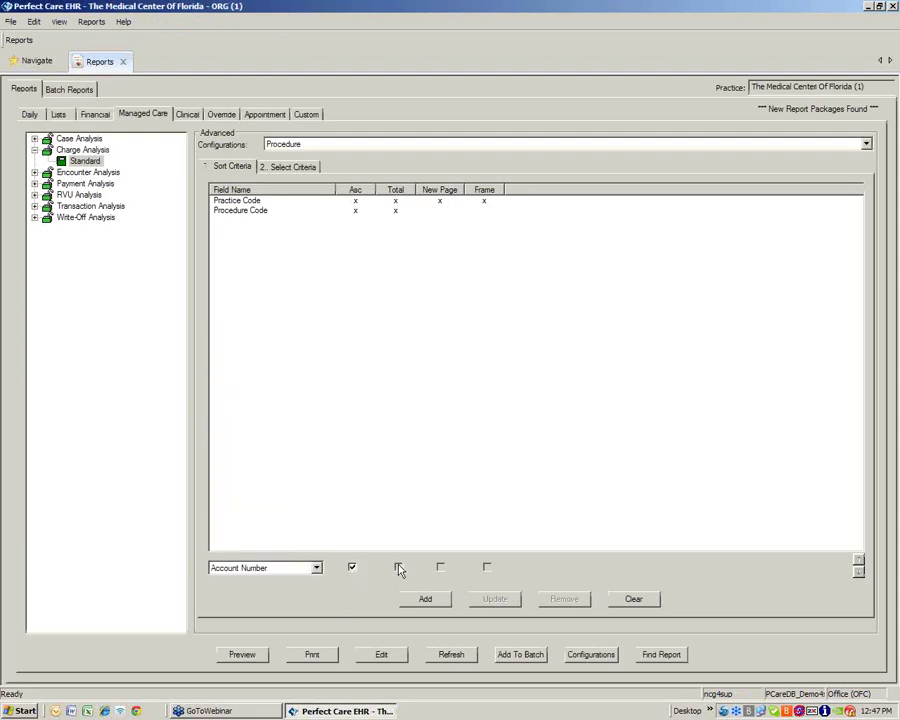
left_click(398, 567)
left_click(426, 599)
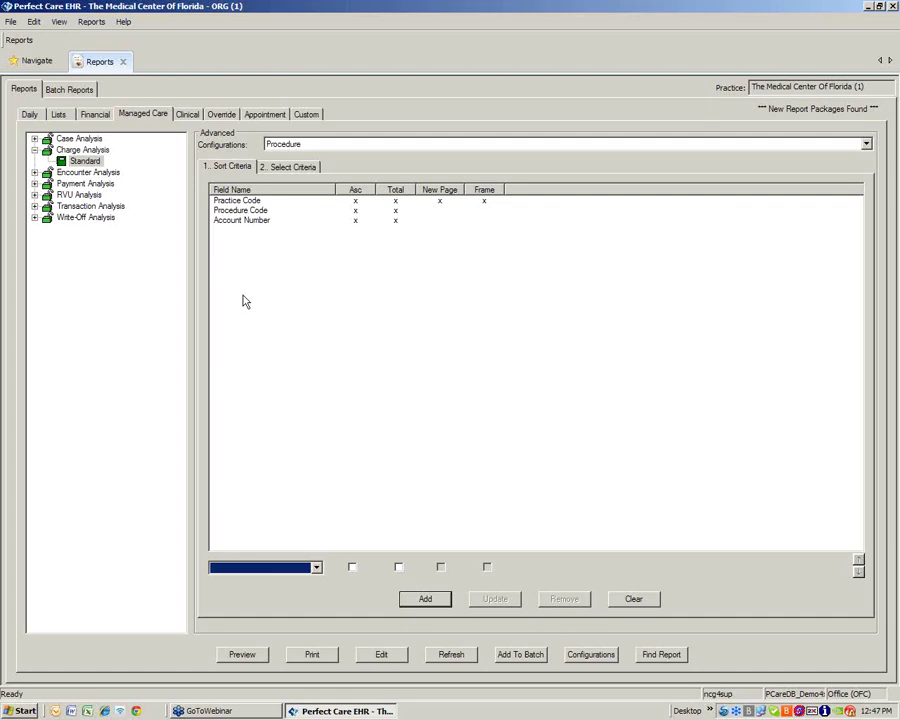
left_click(240, 655)
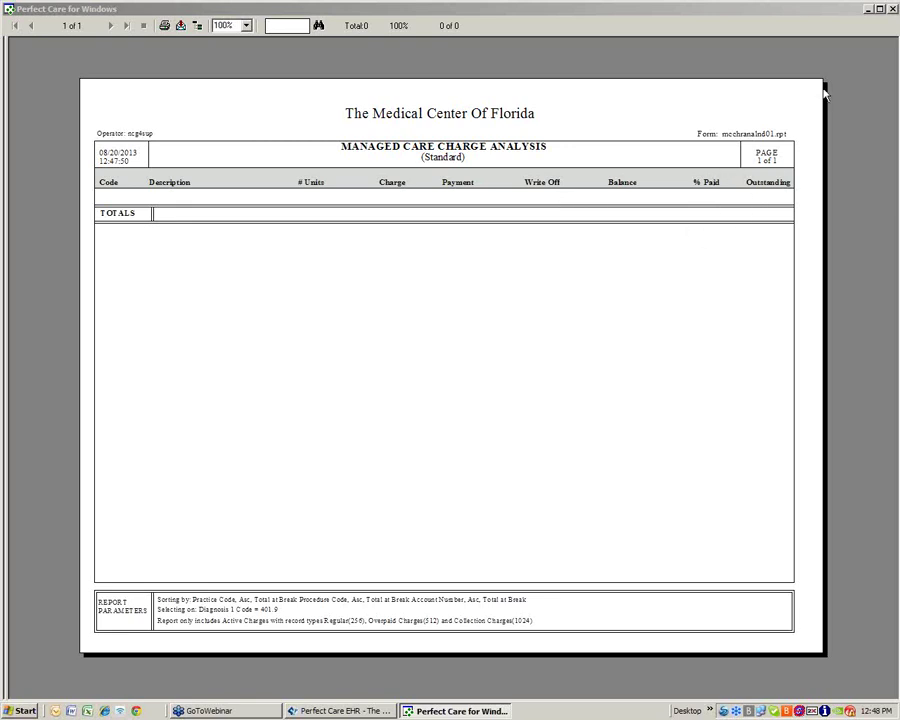
left_click(895, 10)
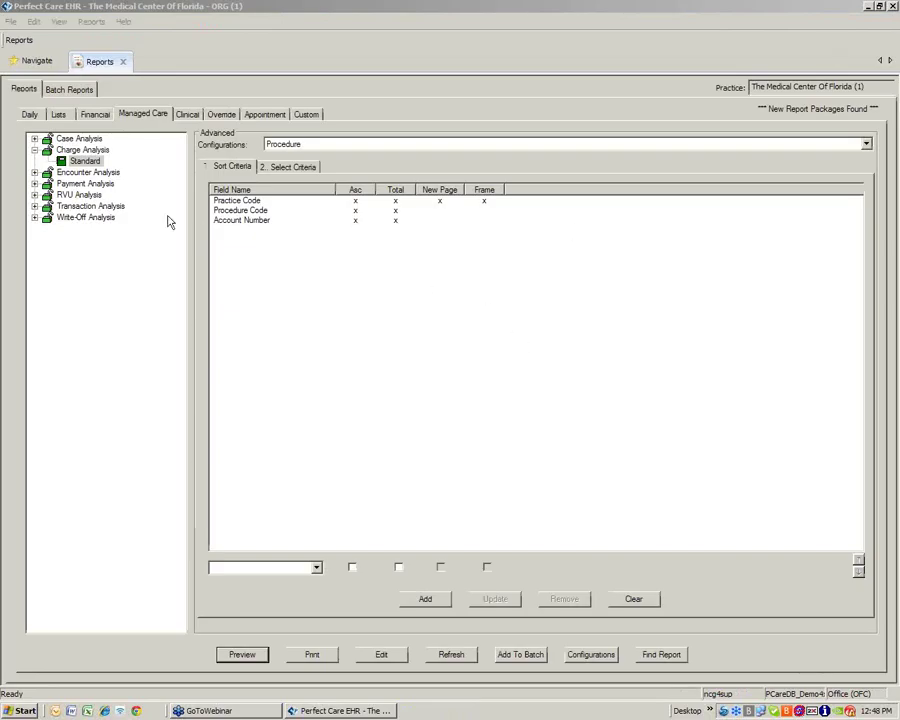
Preview the Encounter Analysis Summary report with its Practice, Patient configuration, and close the preview
left_click(35, 172)
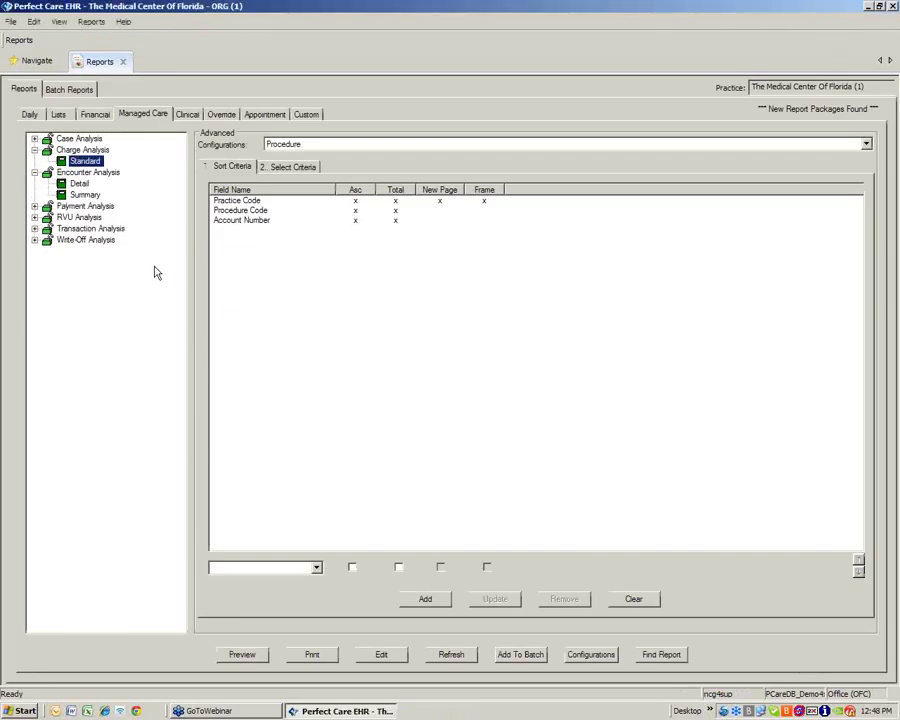
left_click(98, 195)
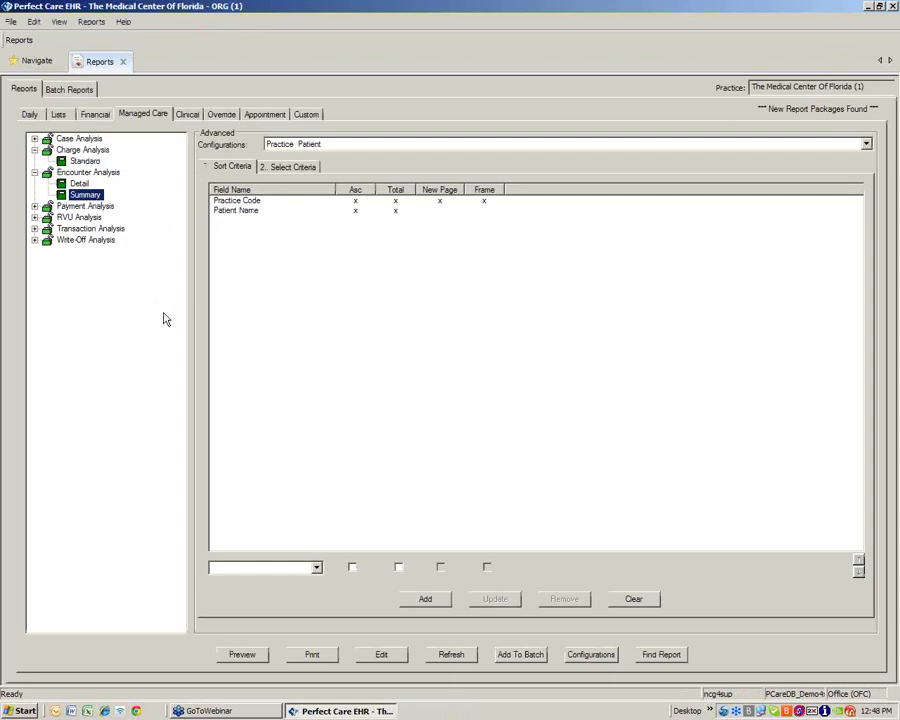
left_click(240, 654)
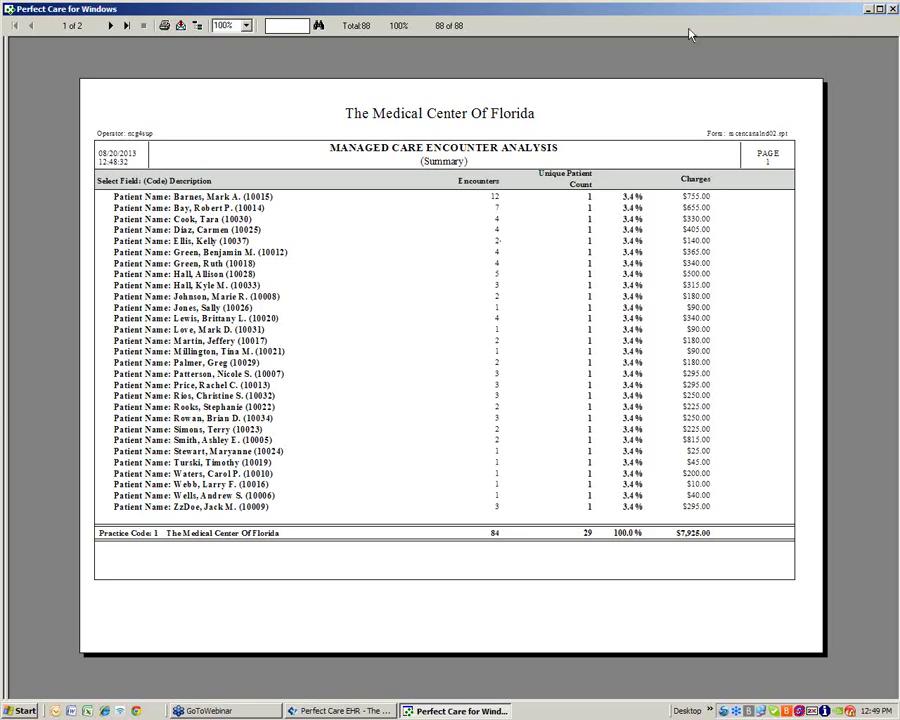
left_click(893, 9)
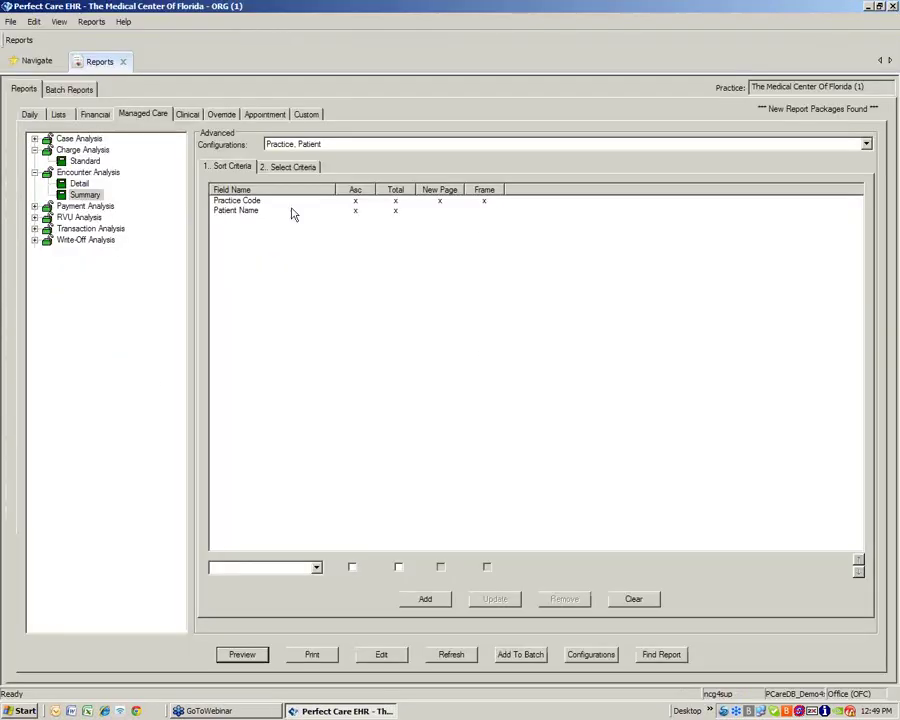
Review the report groups available in the Clinical and Override categories
left_click(189, 115)
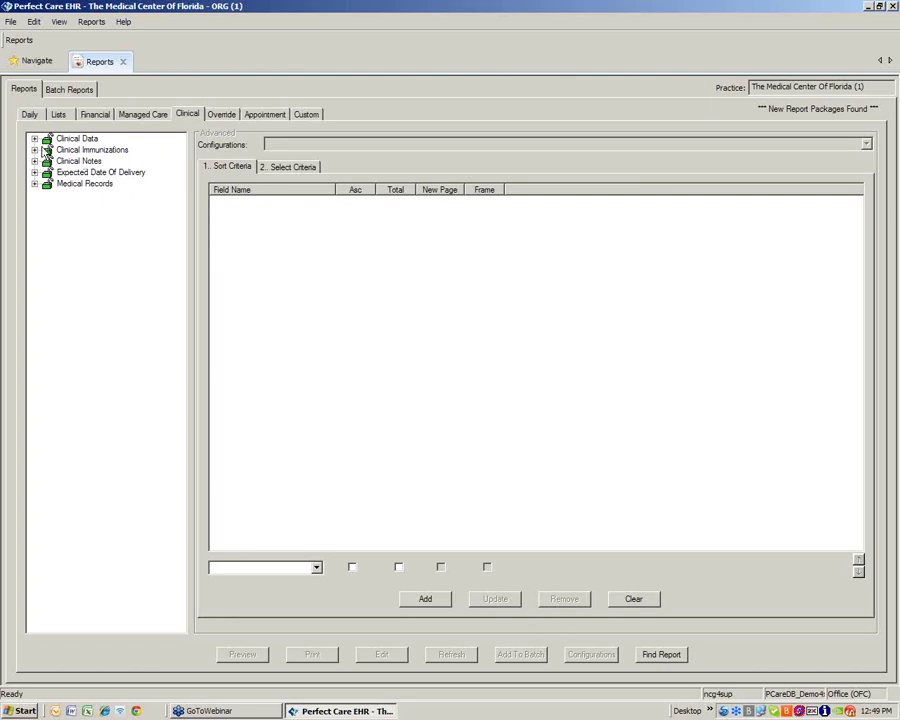
left_click(226, 114)
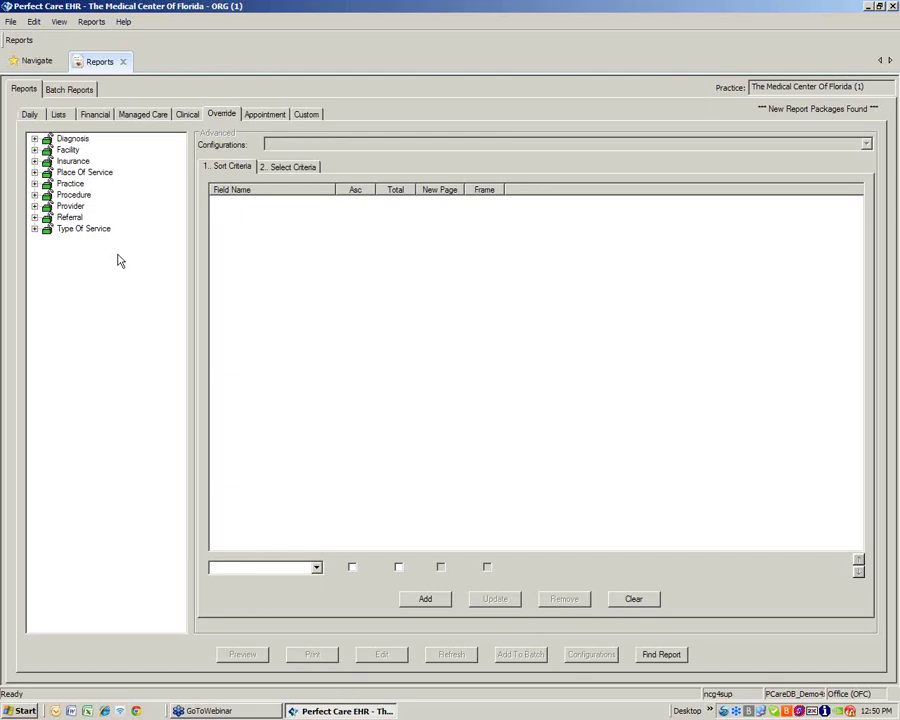
Review the Appointment Lists reports and their sort criteria, from Charge Slip Reconciliation and Chart Status through Short and Short With Balance
left_click(272, 116)
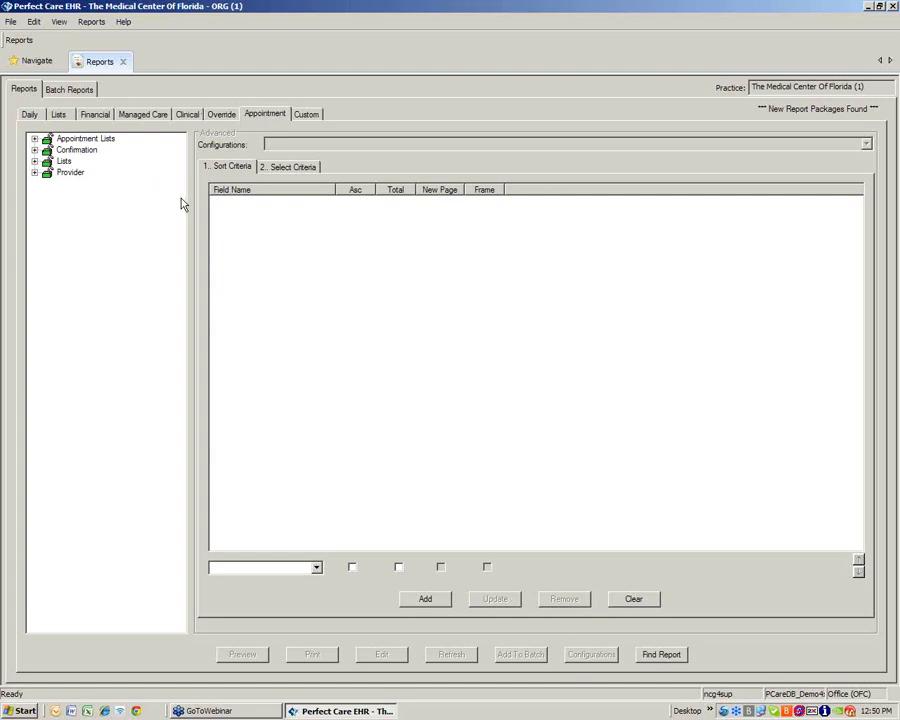
left_click(34, 140)
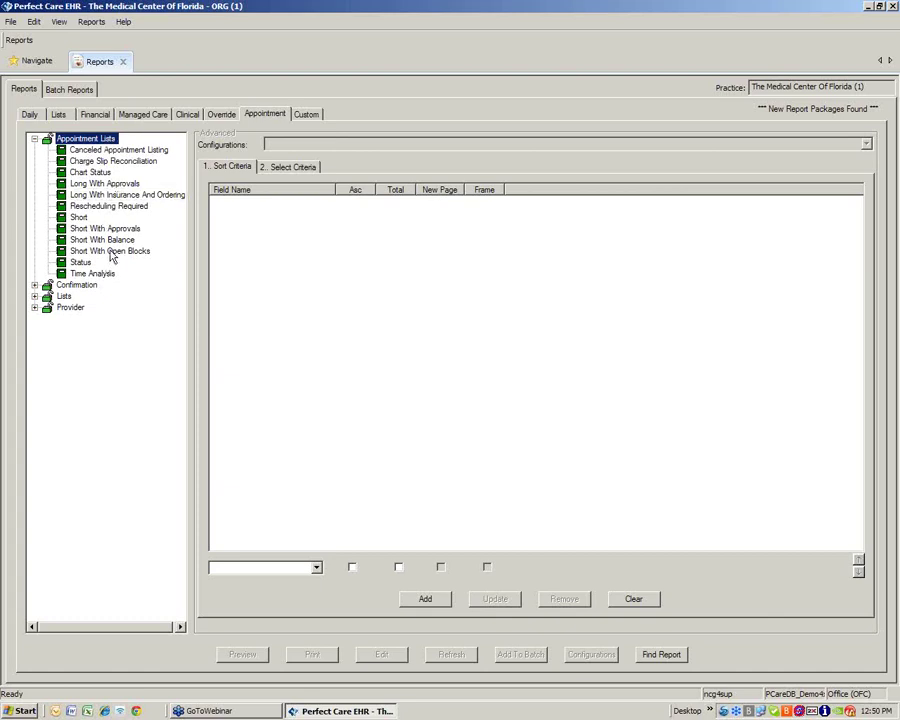
left_click(118, 162)
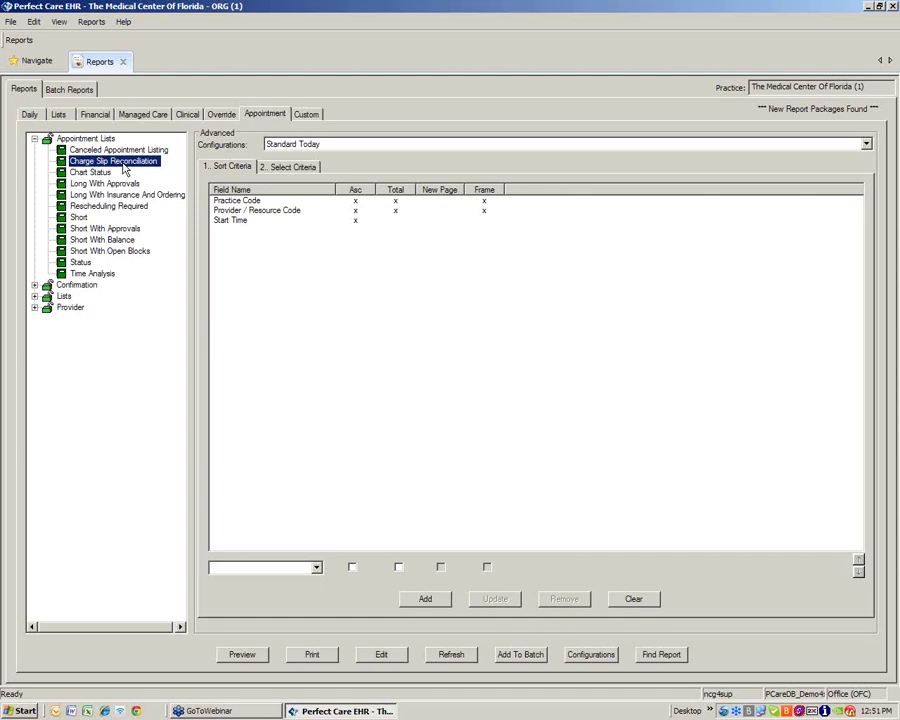
left_click(100, 174)
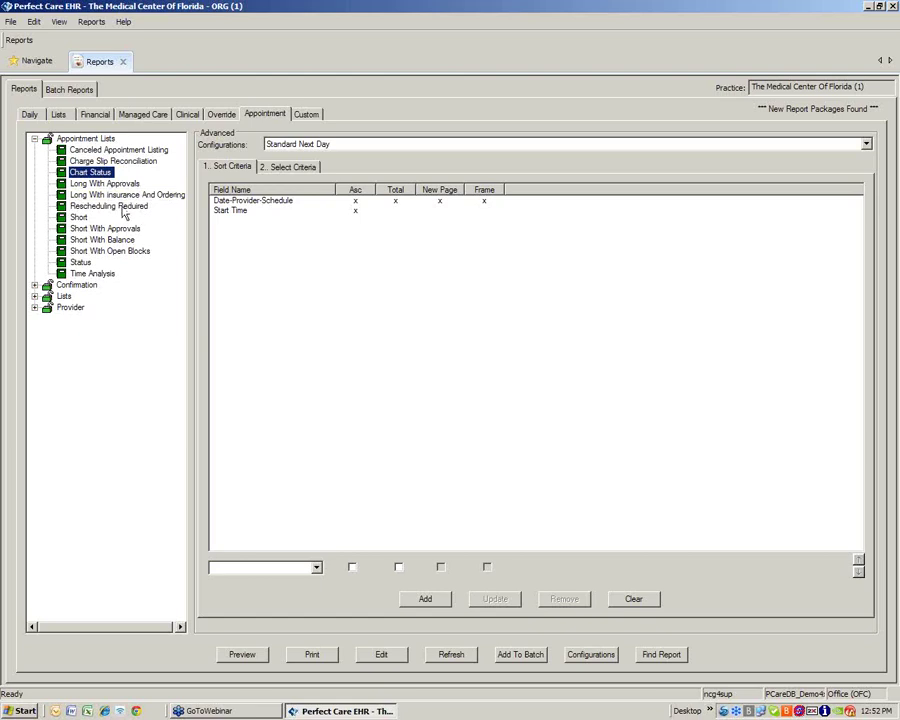
left_click(120, 184)
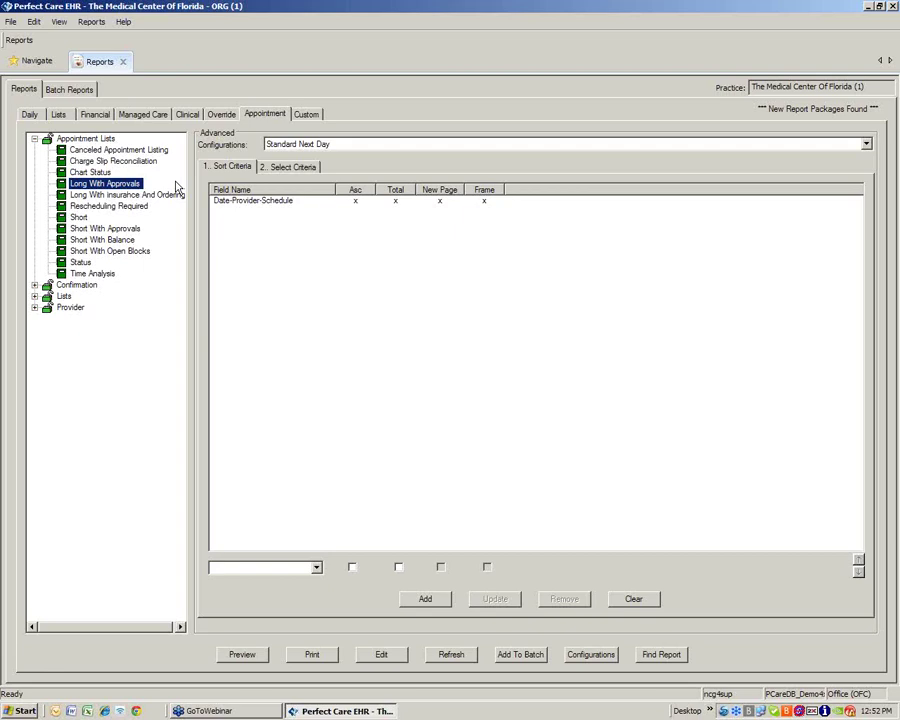
left_click(162, 198)
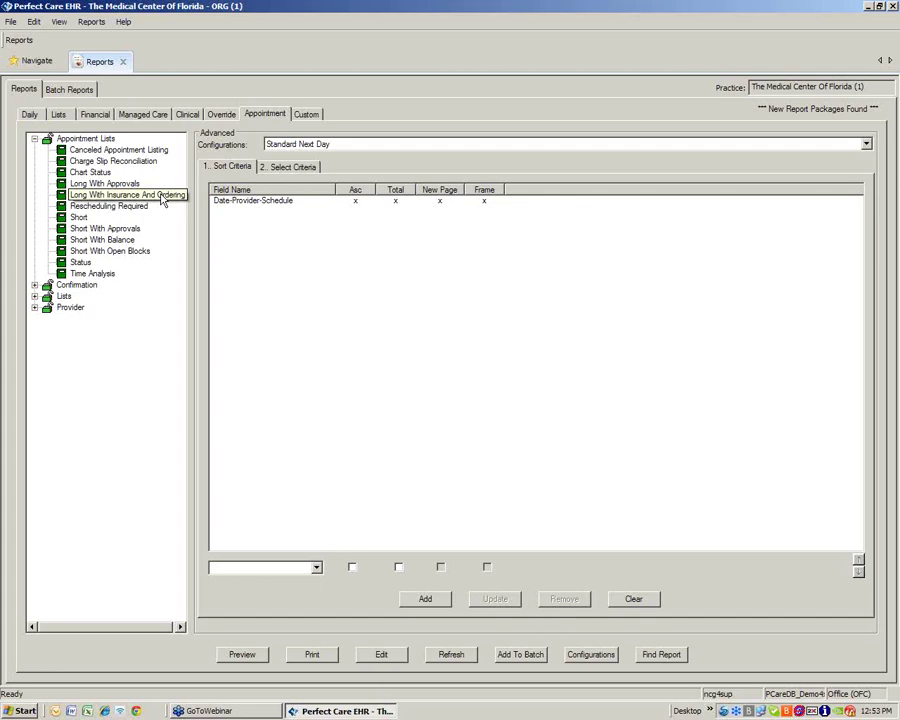
left_click(162, 198)
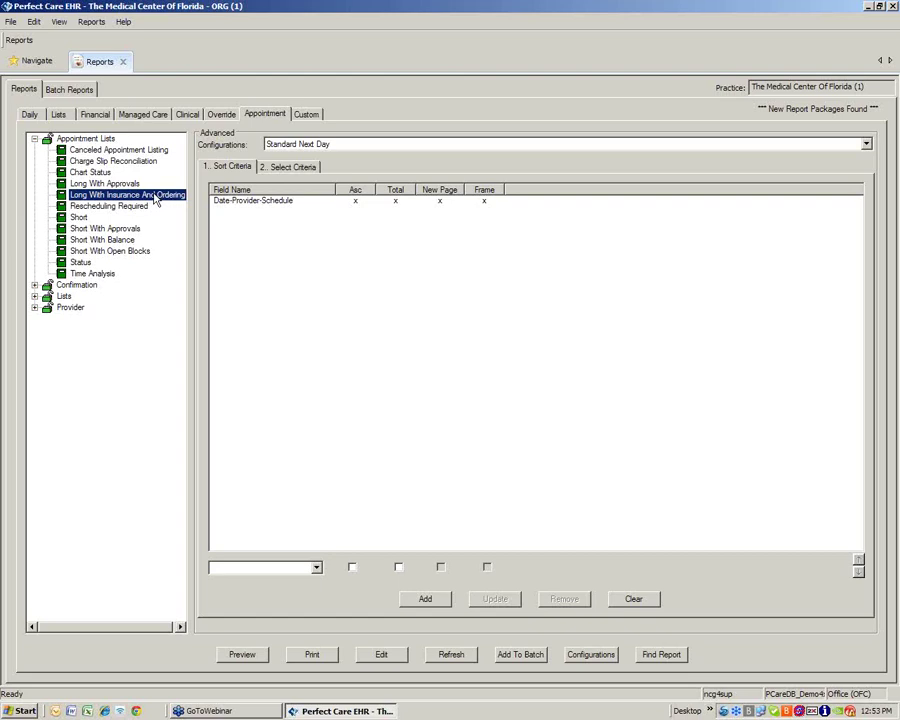
left_click(142, 206)
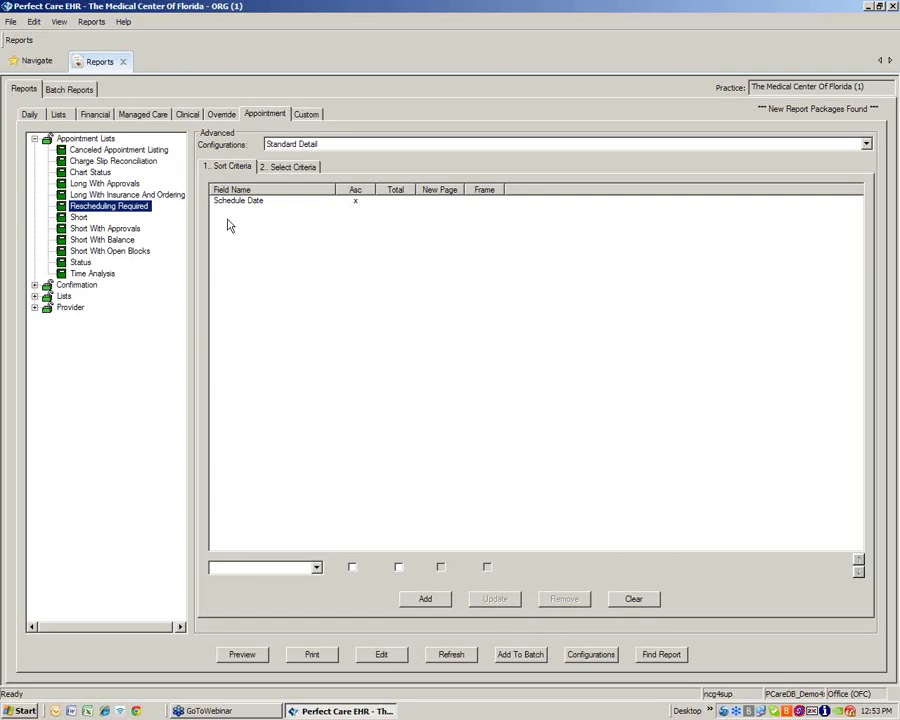
left_click(79, 217)
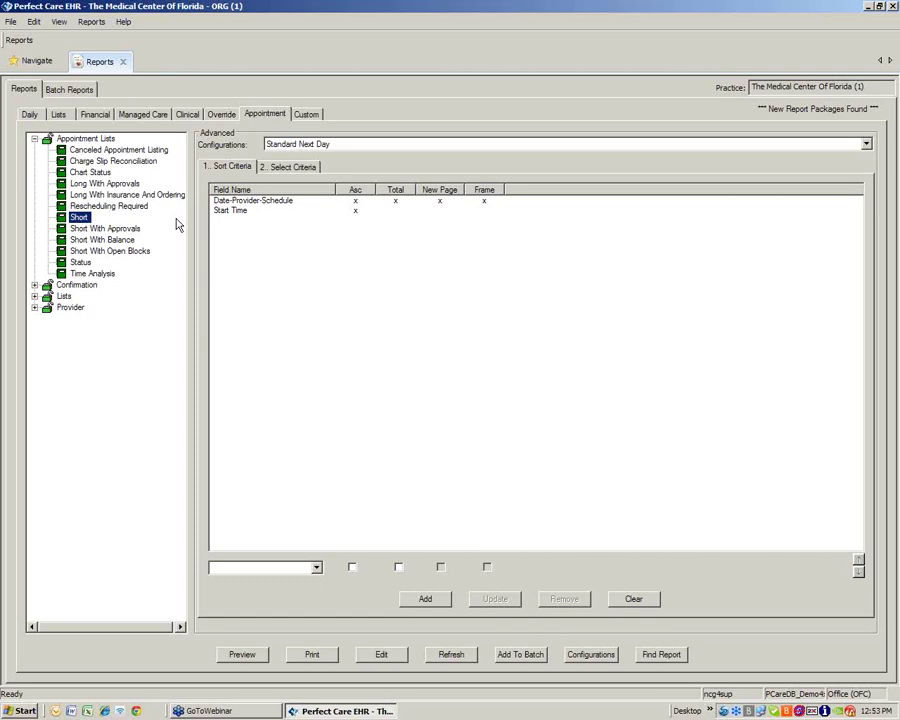
left_click(128, 240)
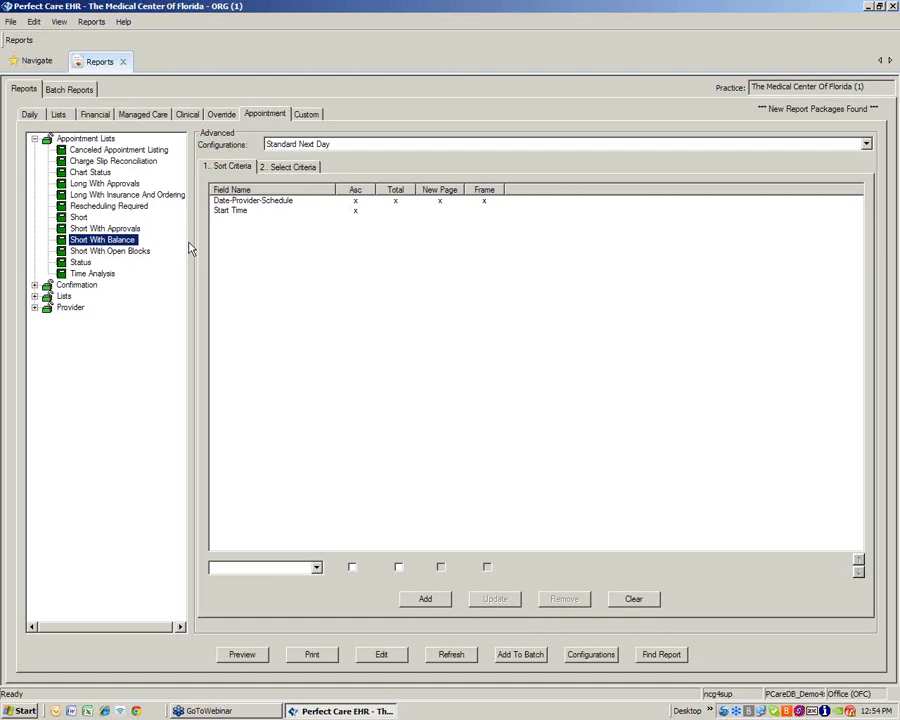
Review the reports in the Confirmation, Lists and Provider appointment groups, and check the Custom report category
left_click(34, 285)
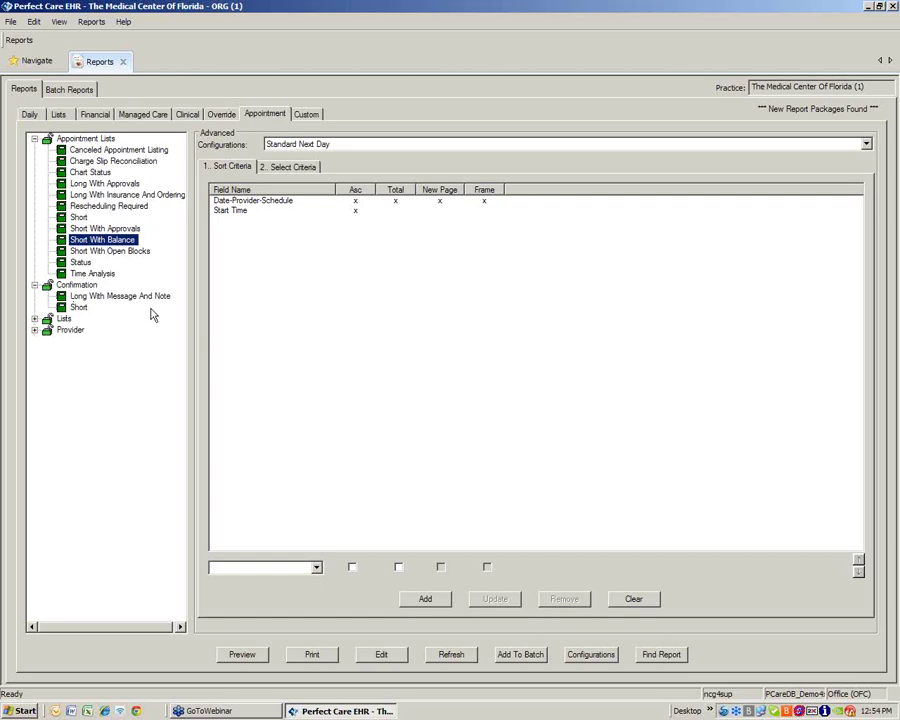
left_click(34, 319)
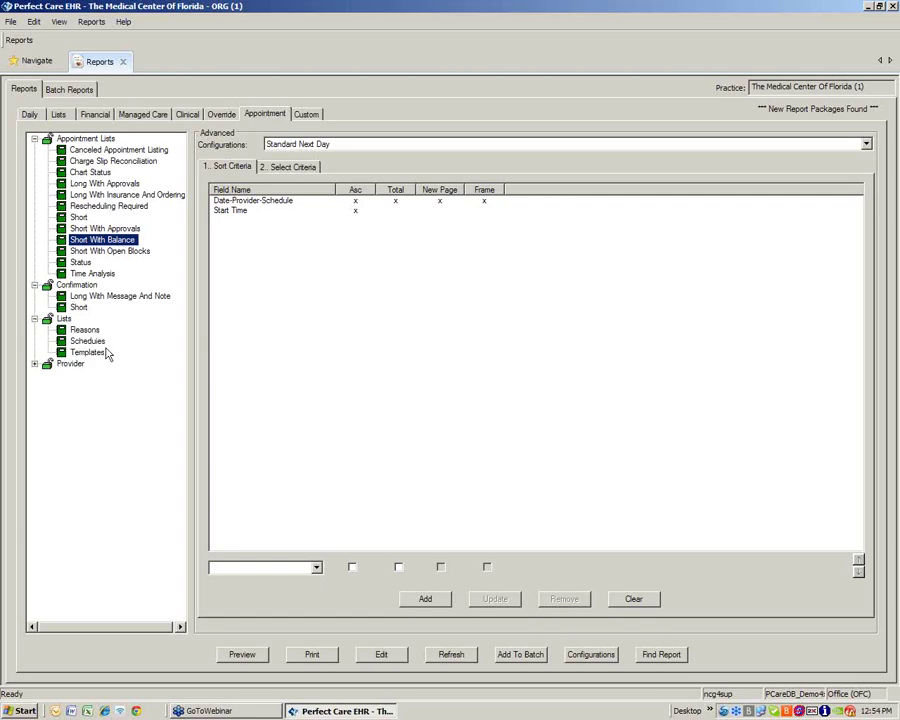
left_click(35, 364)
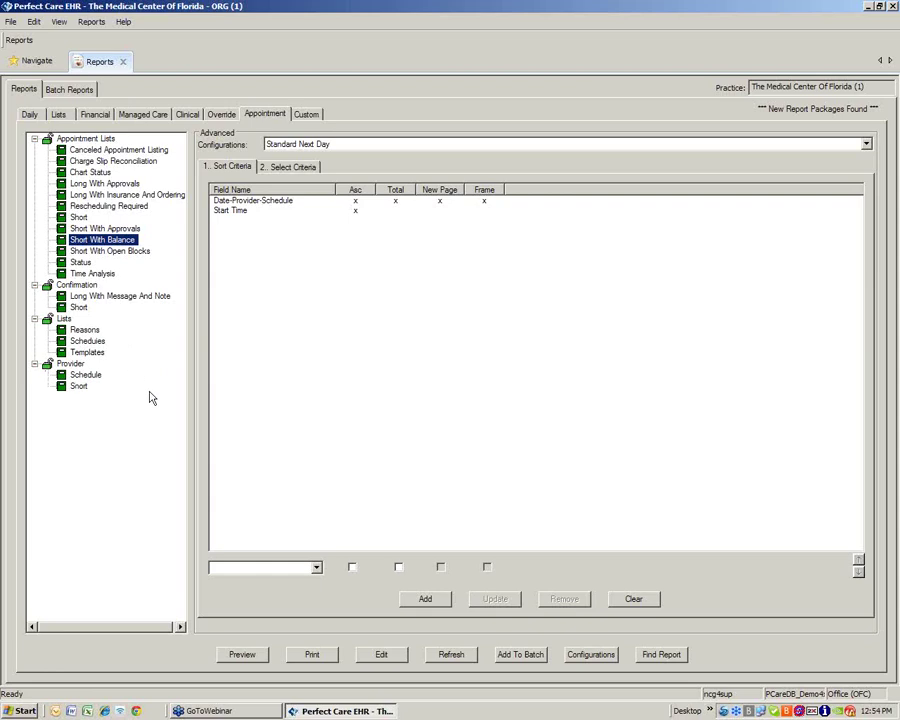
left_click(312, 116)
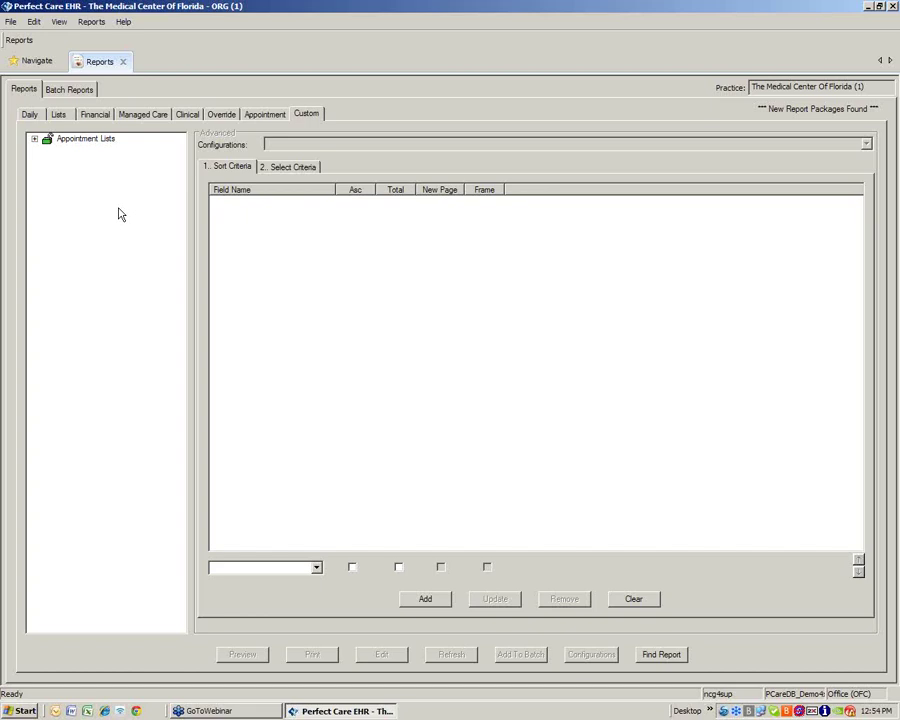
Collapse the Charge Edit, Deposits, Payment Edit and What Changed groups in the Daily reports
left_click(30, 115)
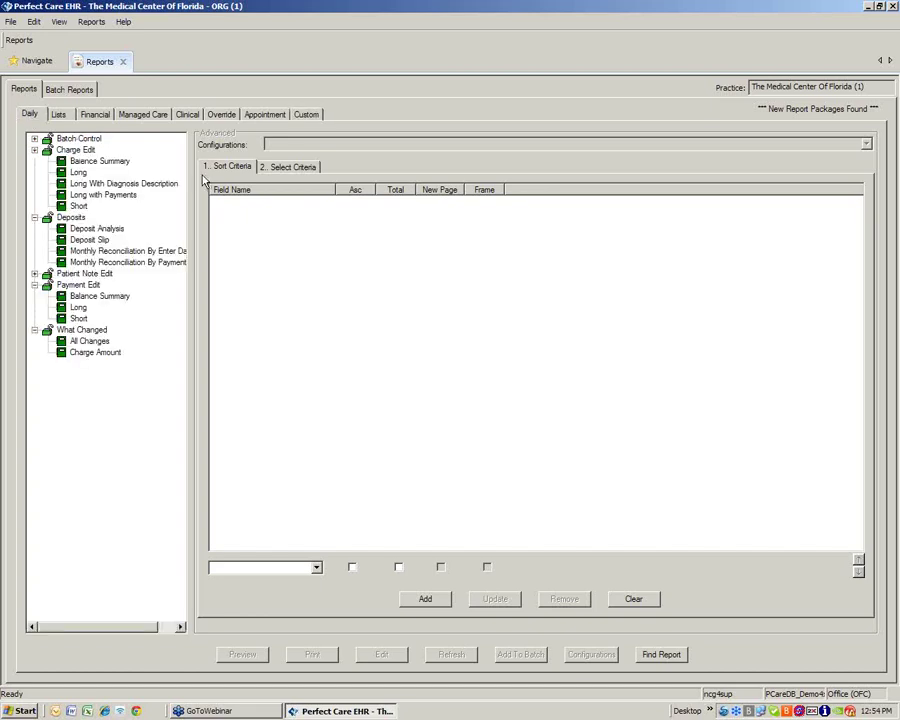
left_click(34, 150)
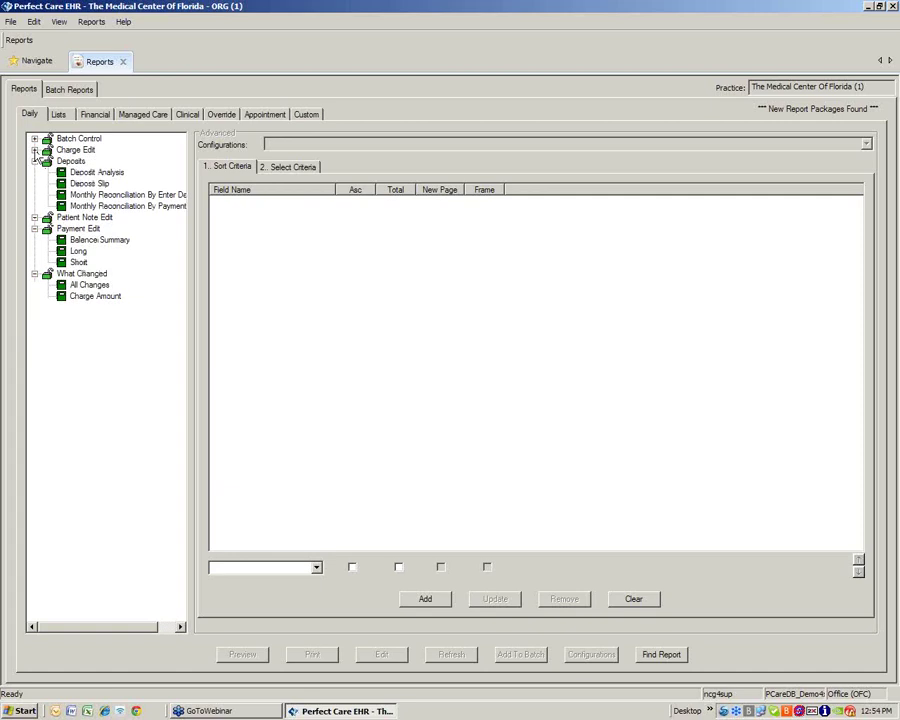
left_click(34, 161)
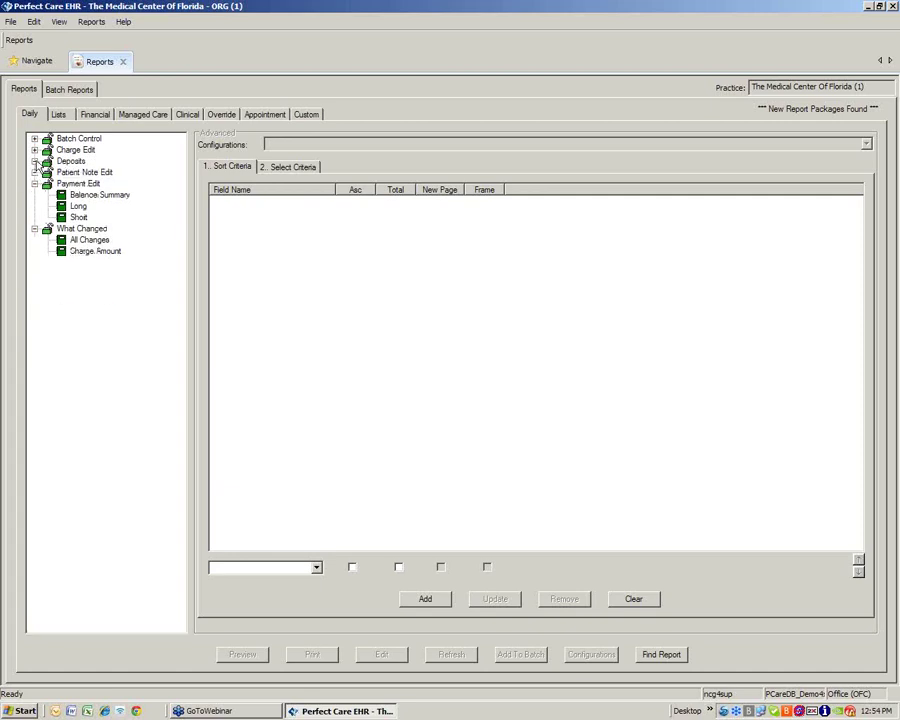
left_click(34, 184)
left_click(34, 195)
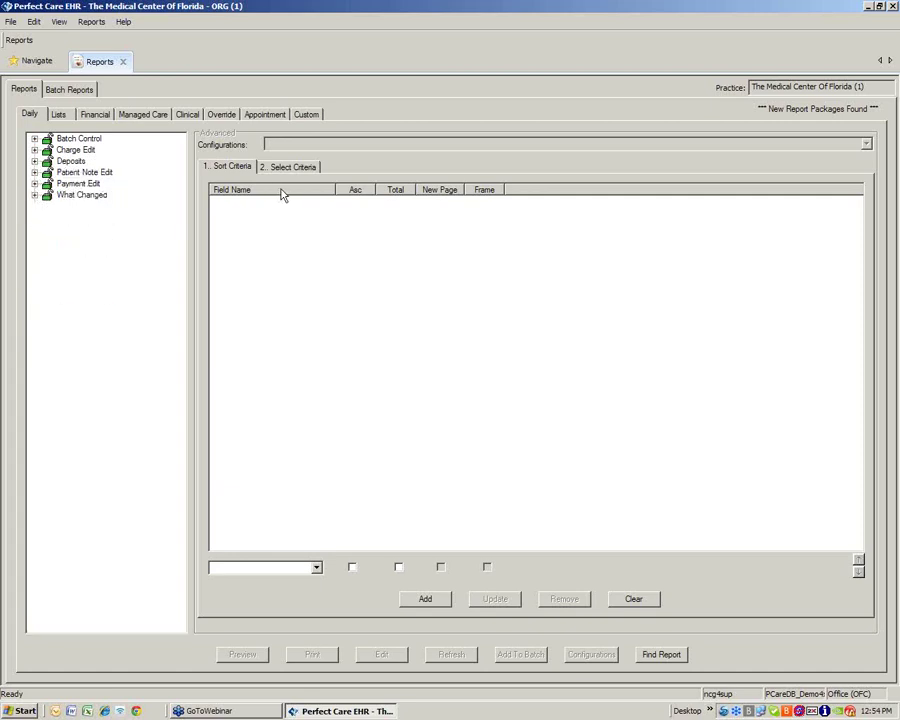